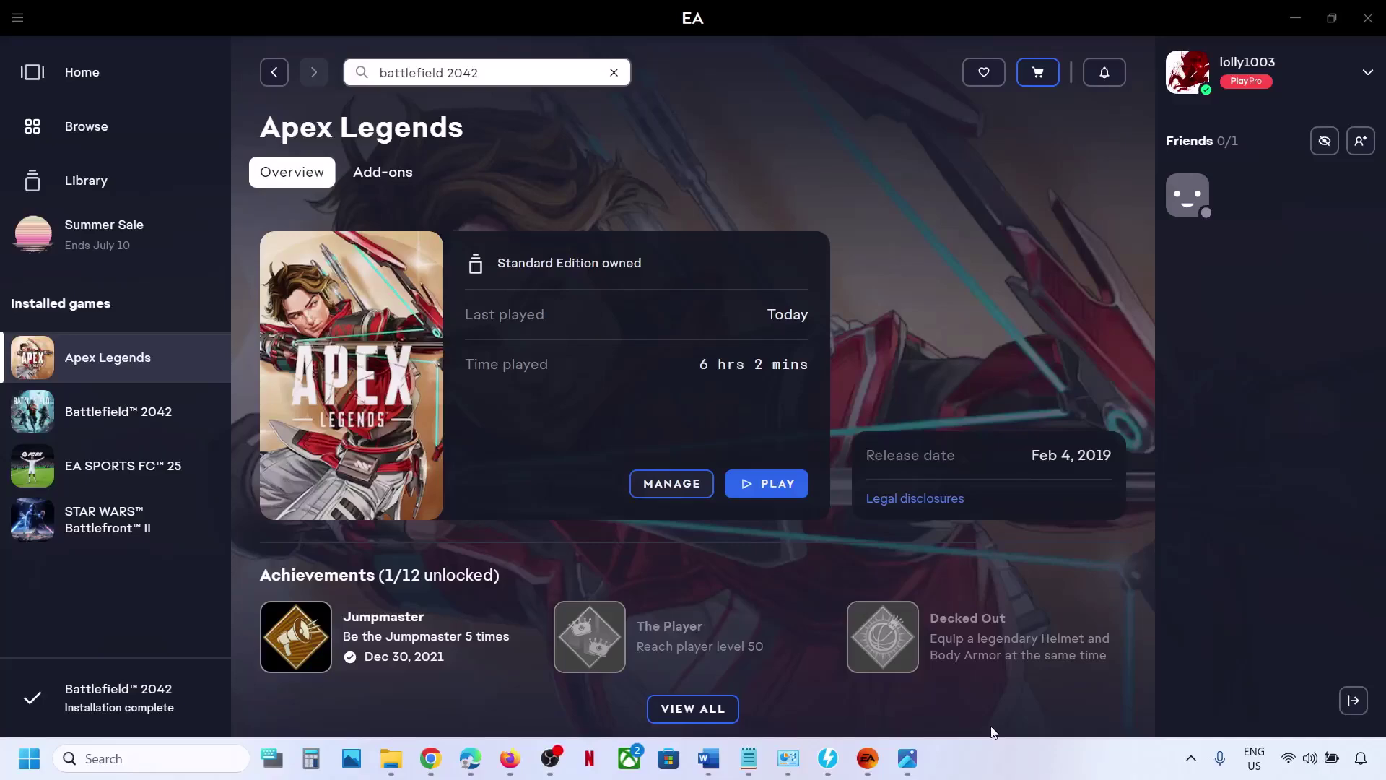
# Review the Apex integrity error screenshot, then dismiss EA's Daemon Tools Security Violation warning
pyautogui.moveTo(907, 758)
pyautogui.click(970, 696)
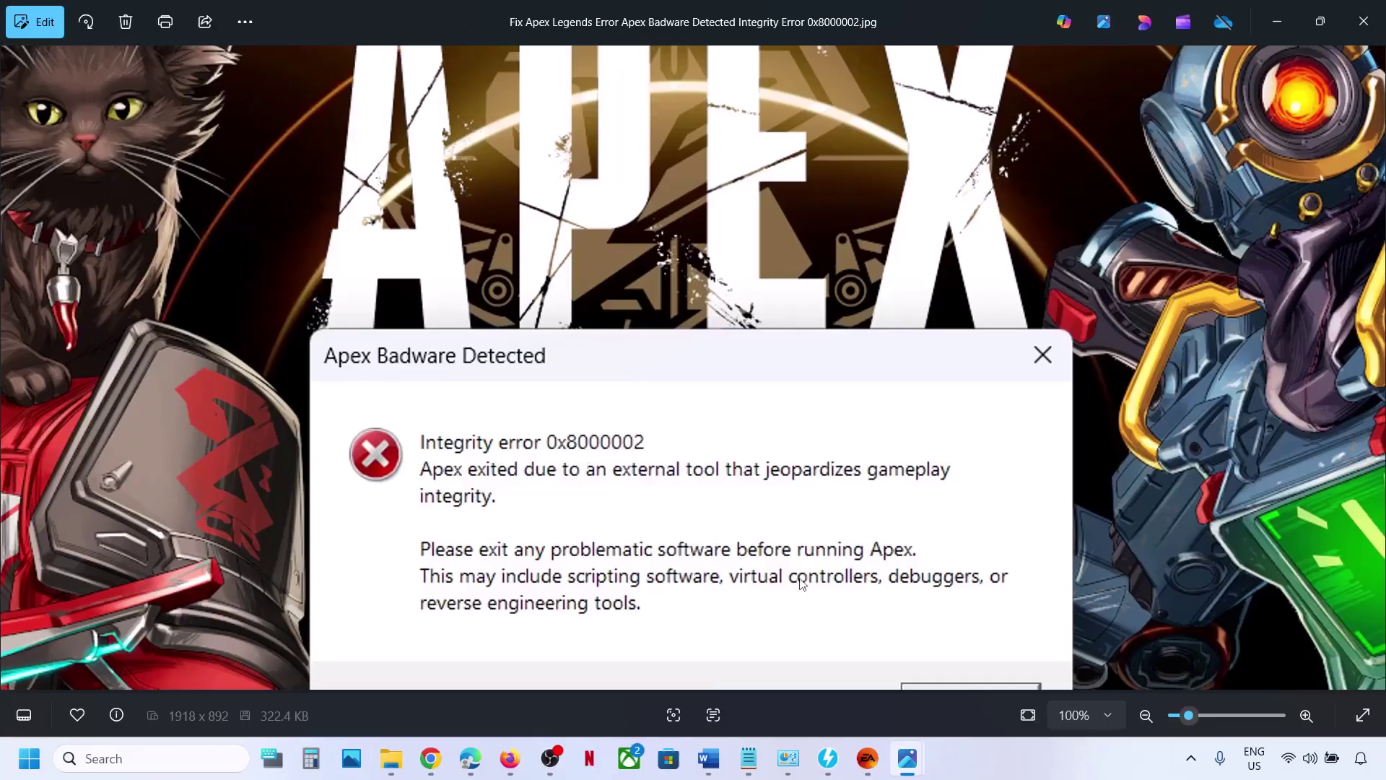
pyautogui.click(977, 751)
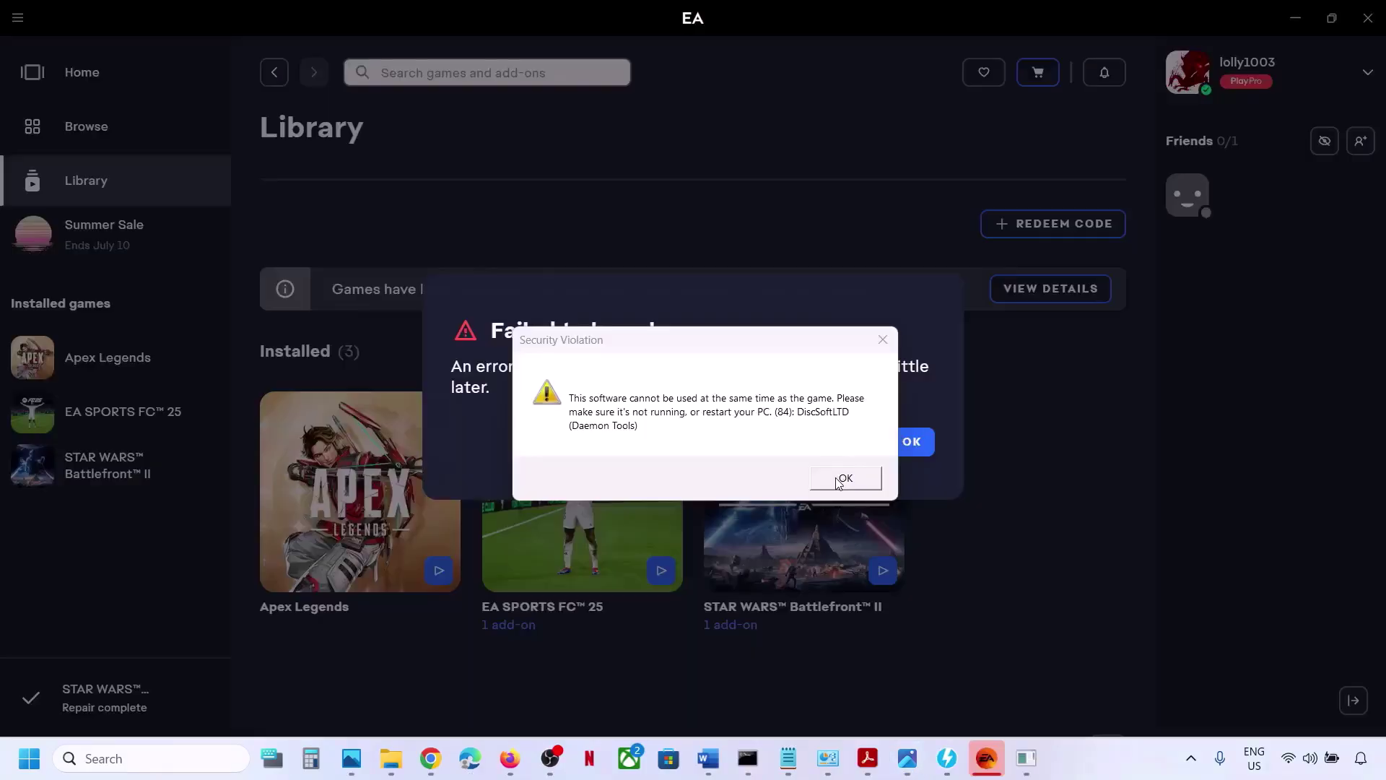
pyautogui.click(838, 478)
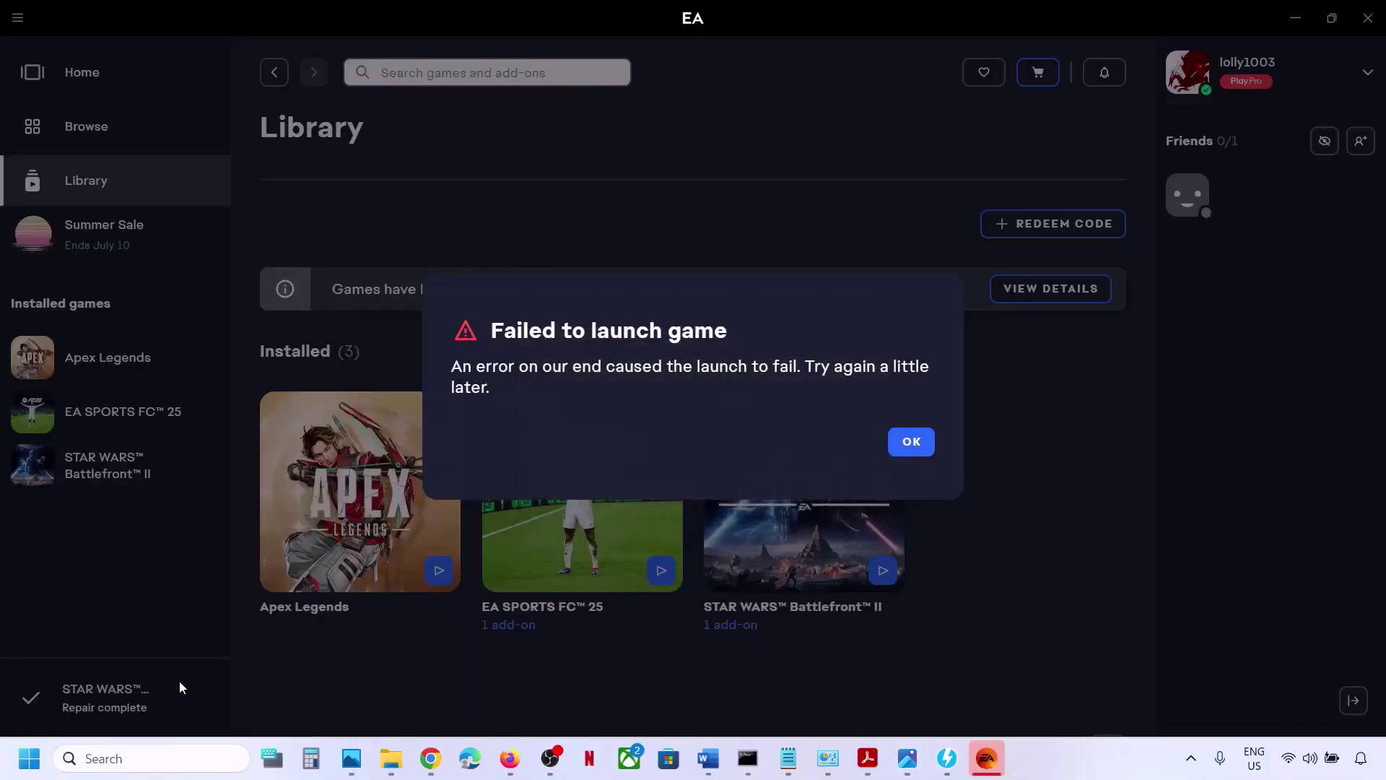
pyautogui.rightClick(32, 766)
# Open Task Manager and end the DAEMON Tools Lite app process
pyautogui.click(63, 533)
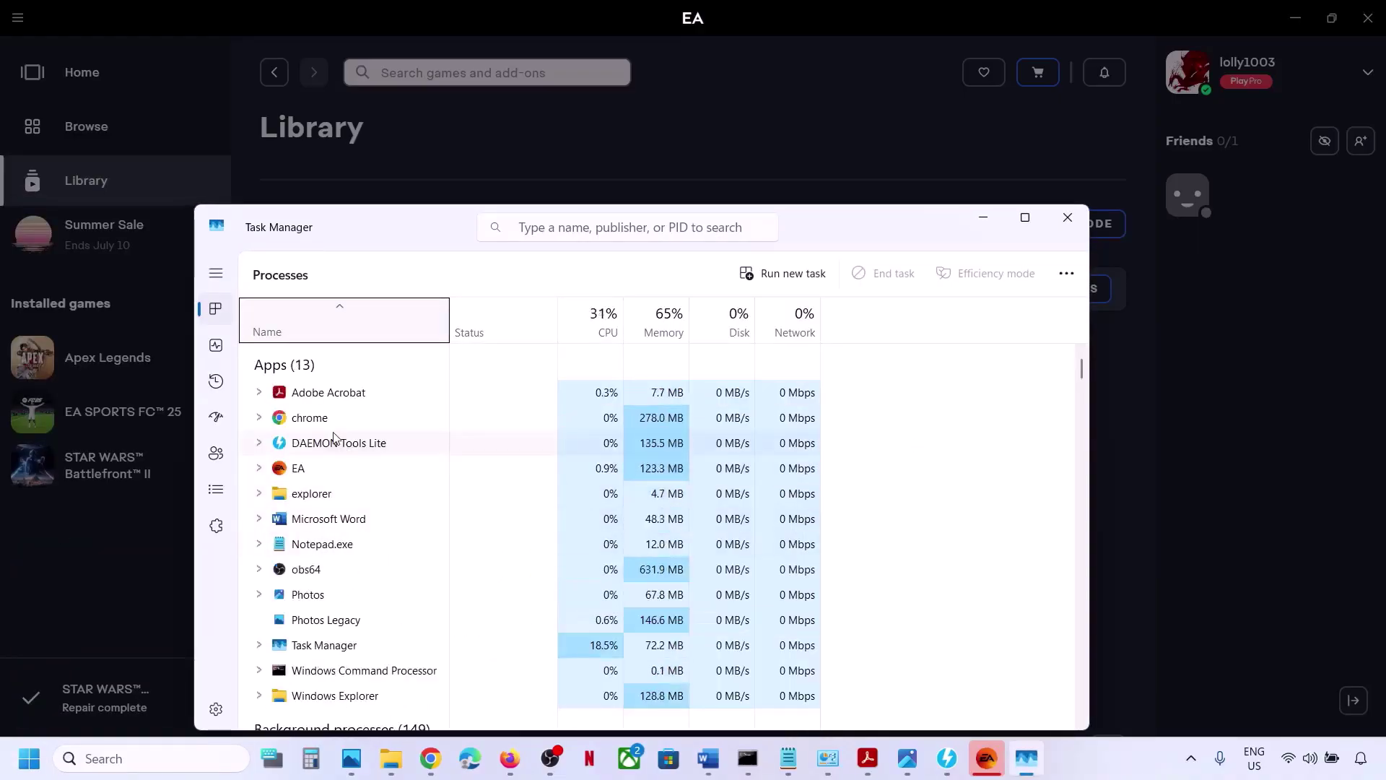
pyautogui.click(364, 417)
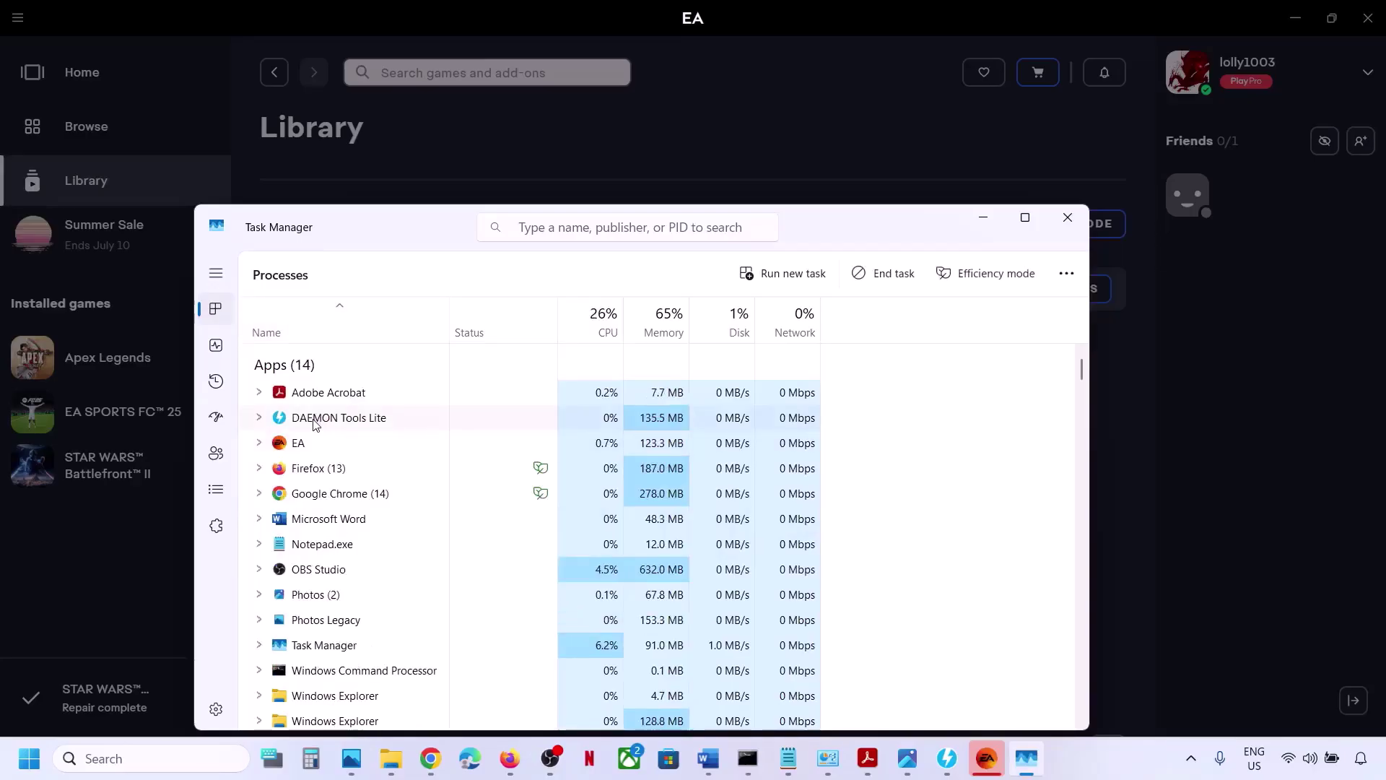
pyautogui.rightClick(357, 419)
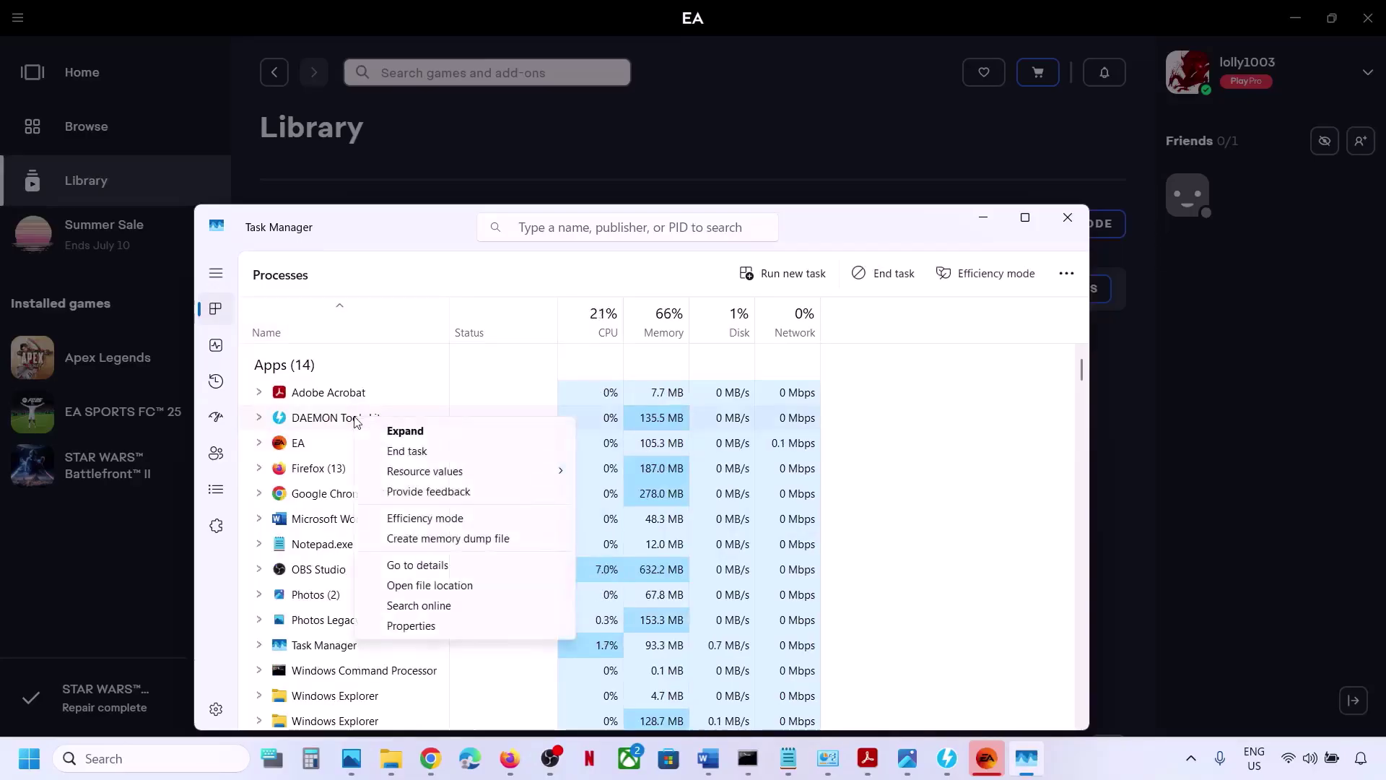
pyautogui.click(416, 450)
# End the DAEMON Tools Lite Agent and DAEMON Tools Shell Extension background processes
pyautogui.scroll(-2, 412, 454)
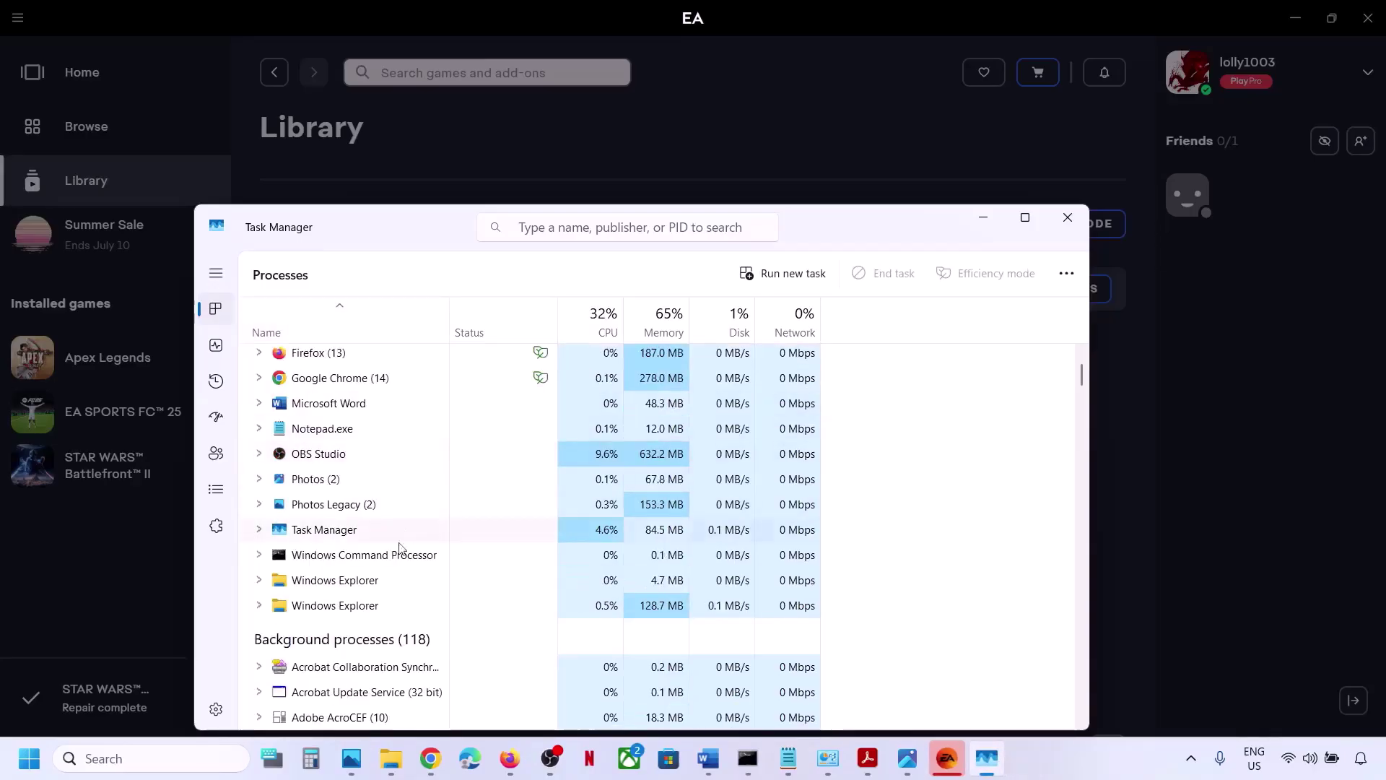
pyautogui.scroll(-4, 394, 563)
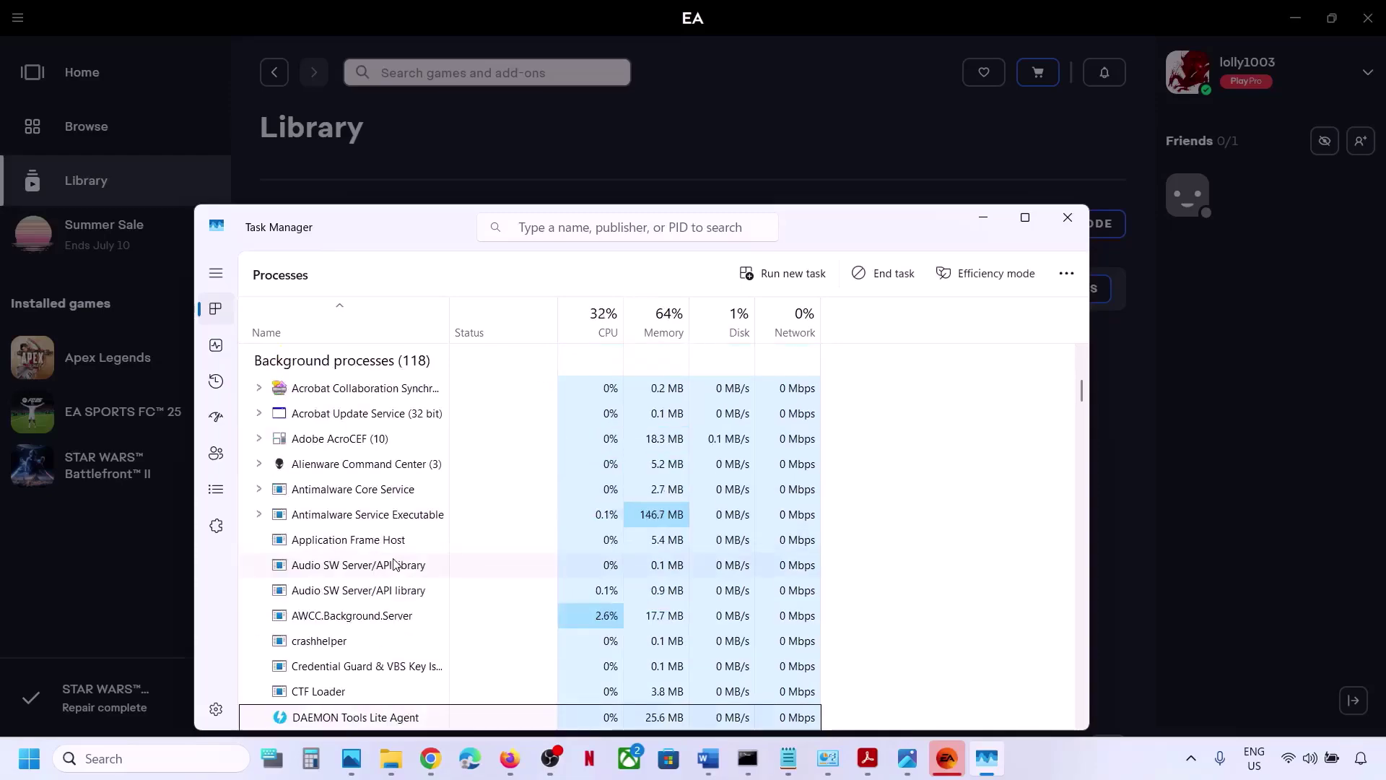
pyautogui.scroll(-2, 395, 563)
pyautogui.scroll(-1, 394, 563)
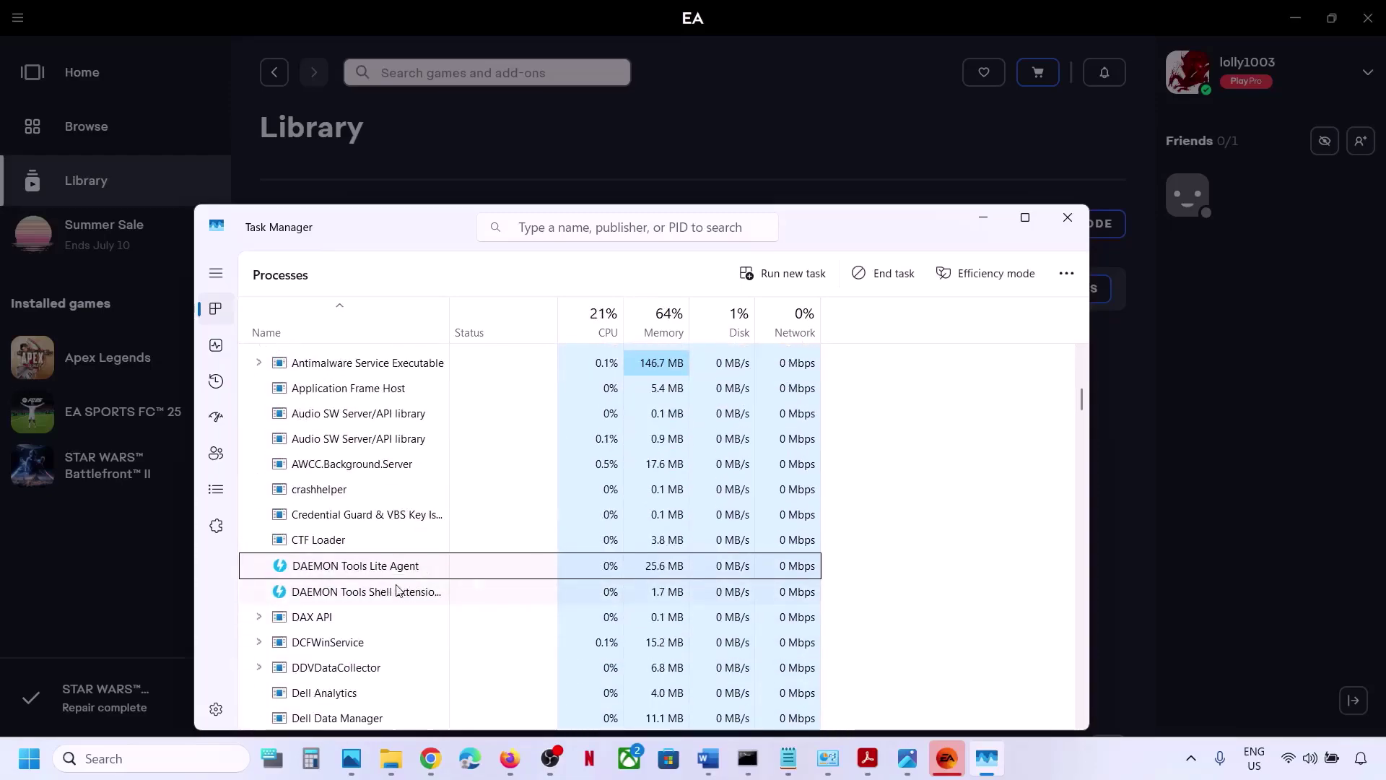
pyautogui.rightClick(360, 571)
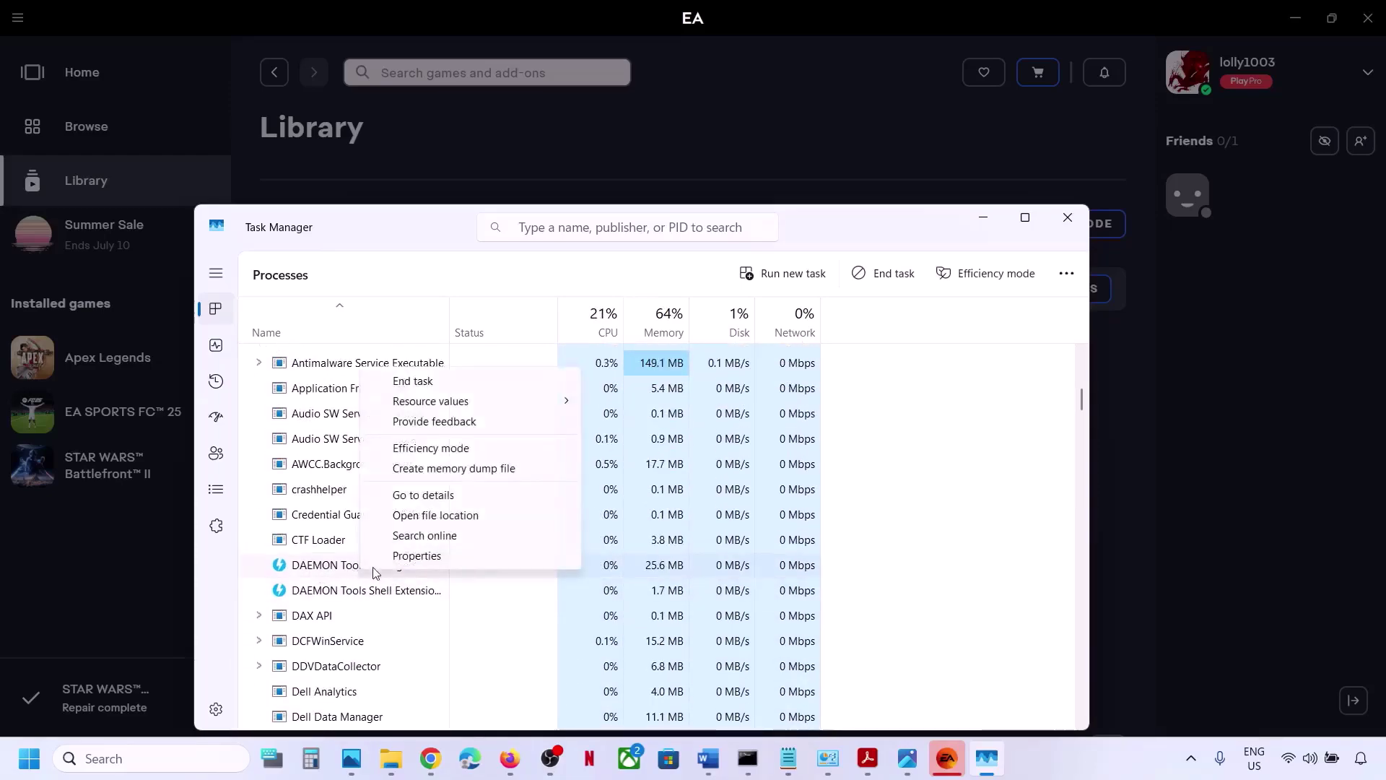
pyautogui.click(430, 383)
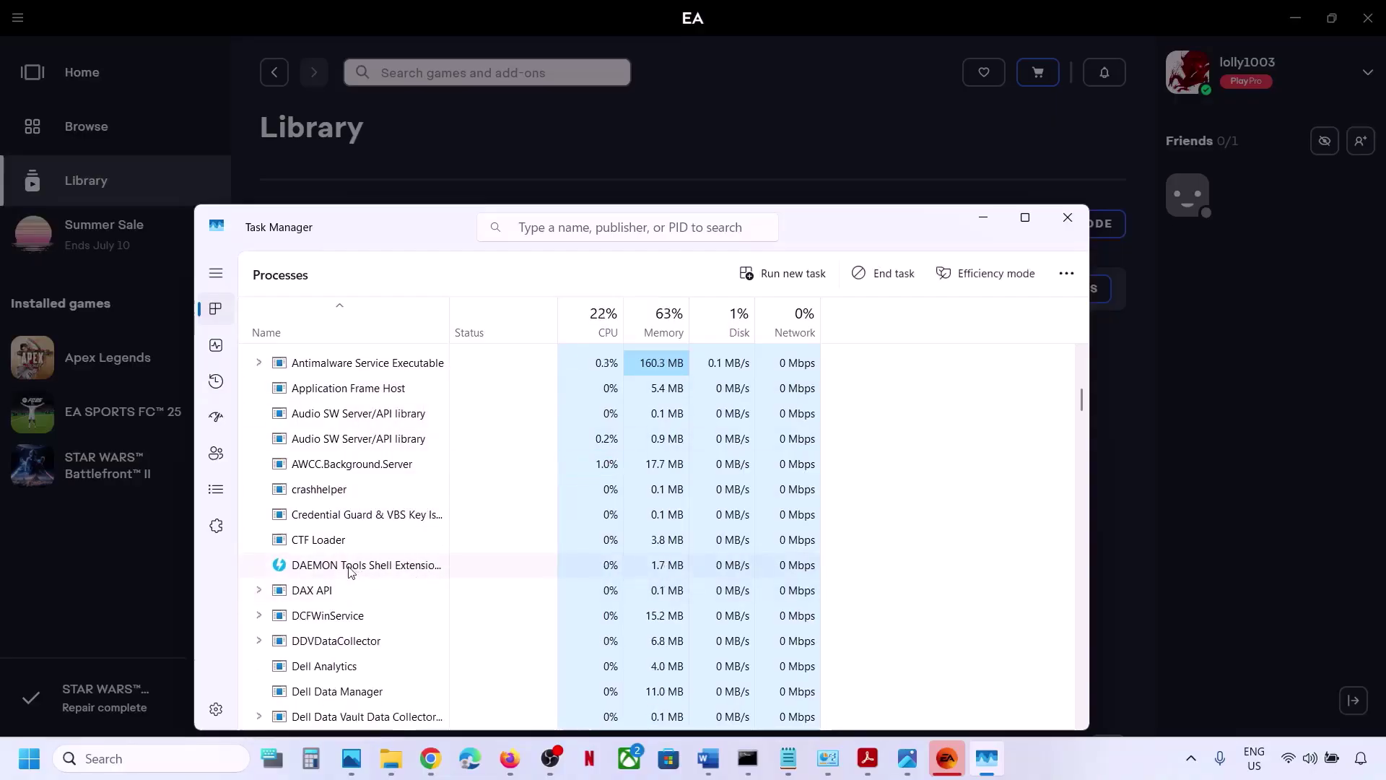
pyautogui.rightClick(361, 574)
pyautogui.click(408, 379)
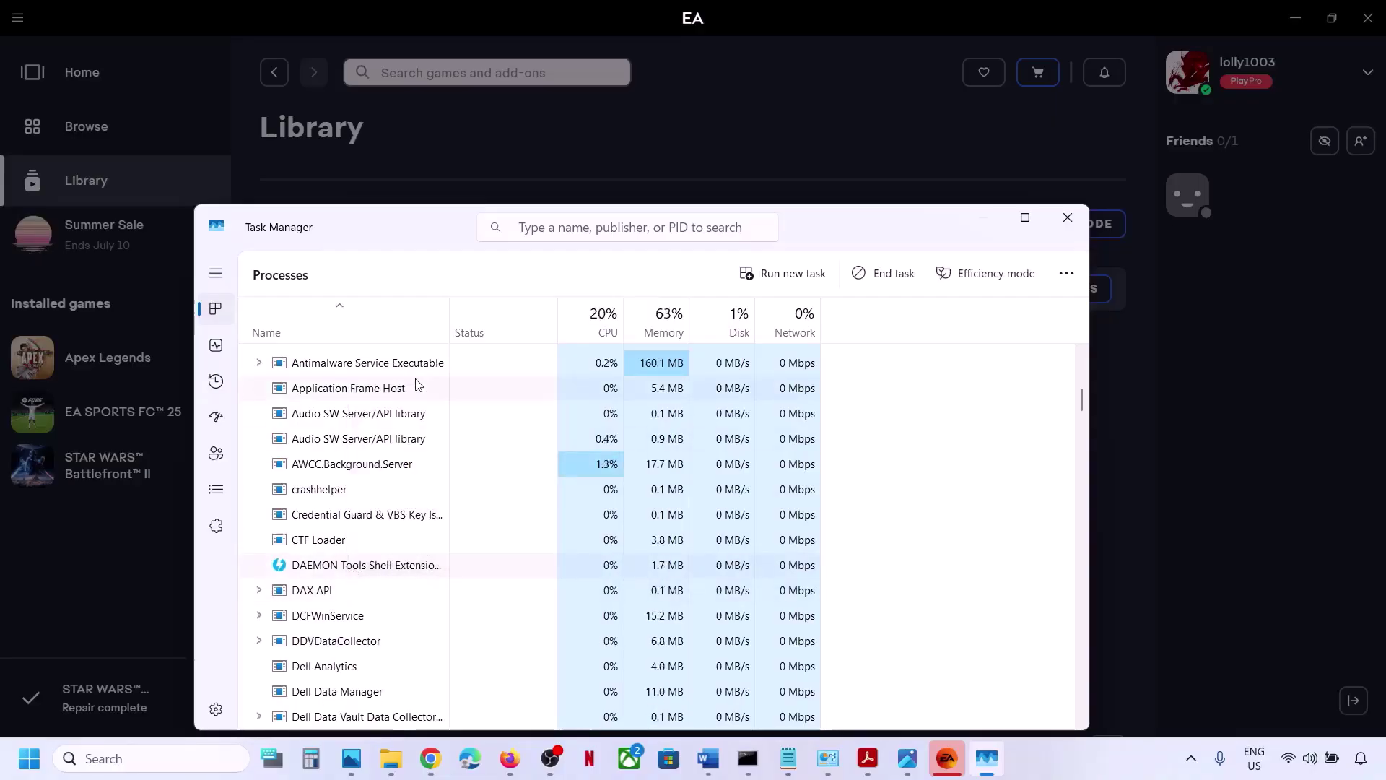
# Close Task Manager and dismiss EA's failed-to-launch game message
pyautogui.click(1077, 210)
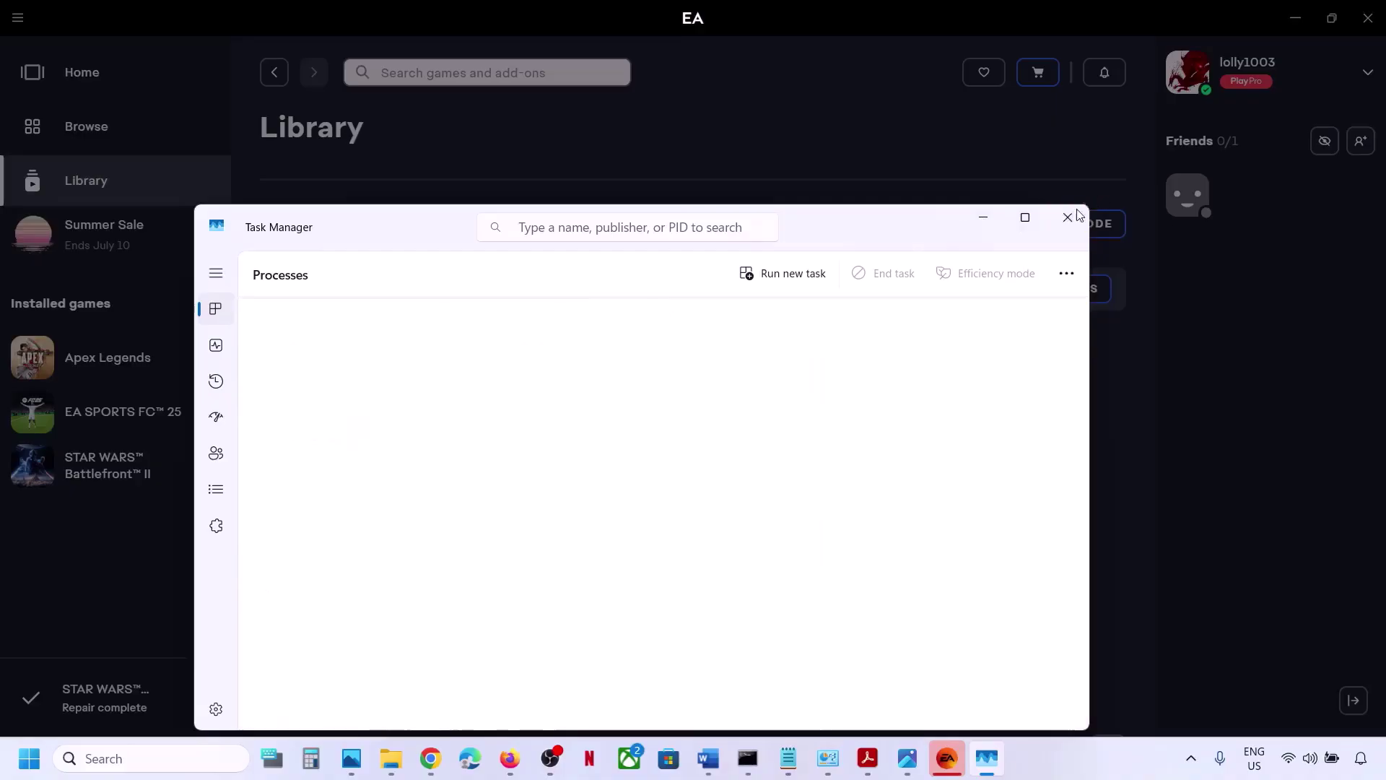
pyautogui.click(909, 441)
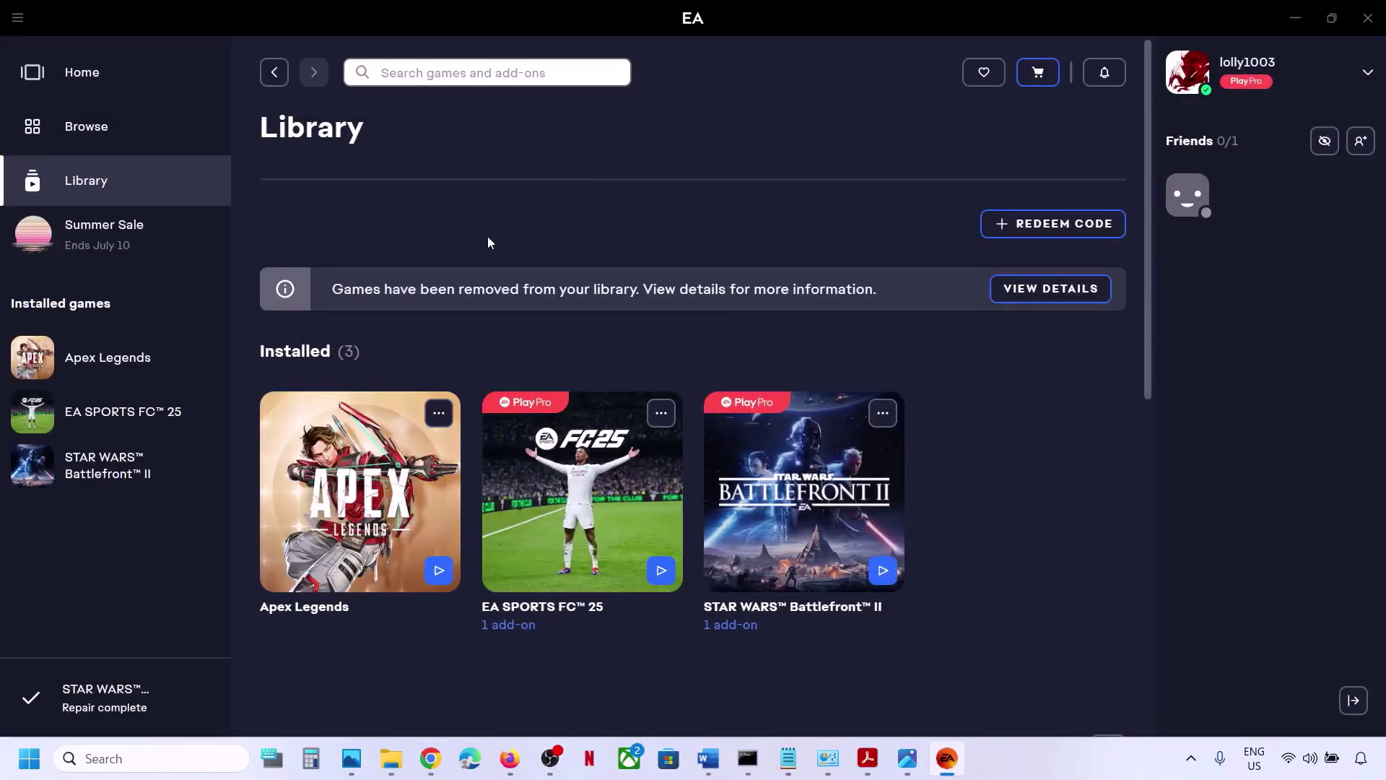
pyautogui.rightClick(33, 758)
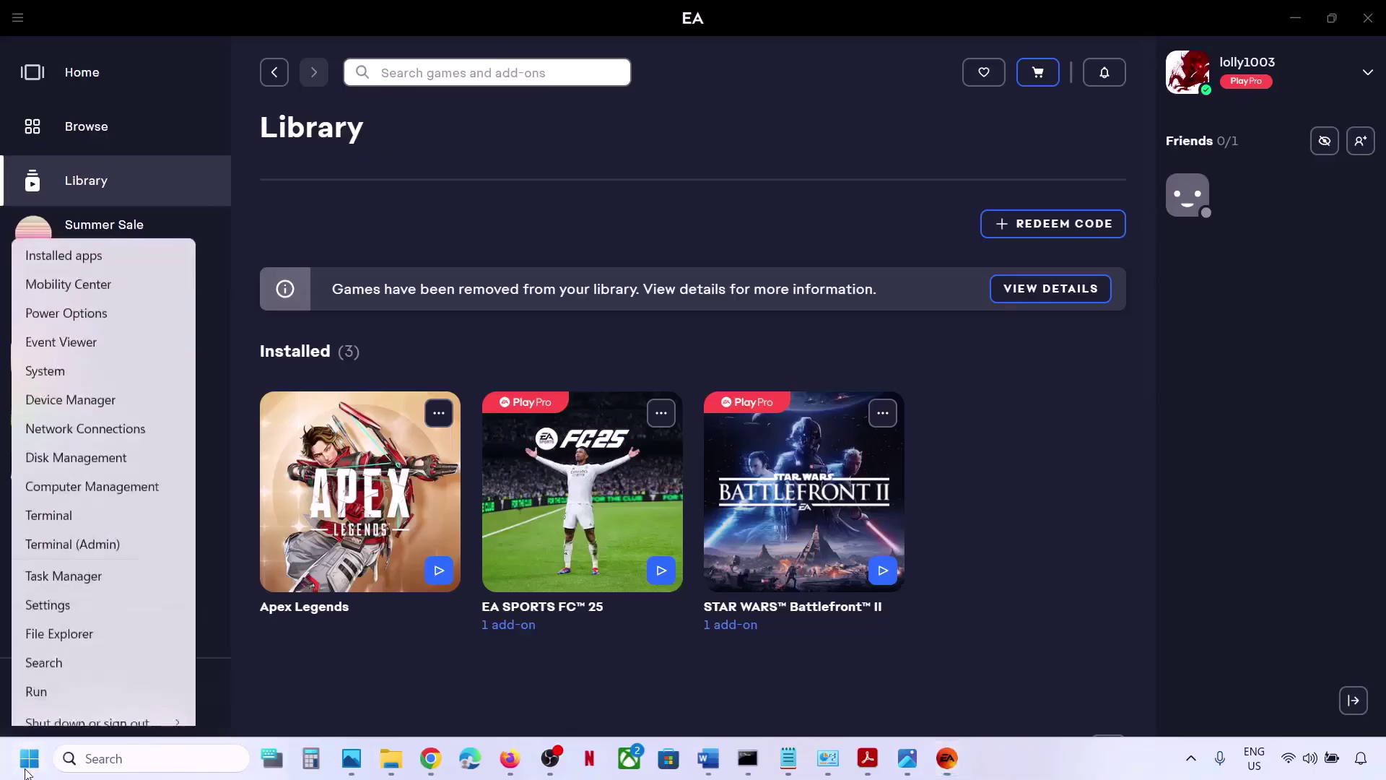
# Open Device Manager and disable DAEMON Tools Lite Virtual SCSI Bus under Storage controllers, confirming Yes
pyautogui.click(91, 358)
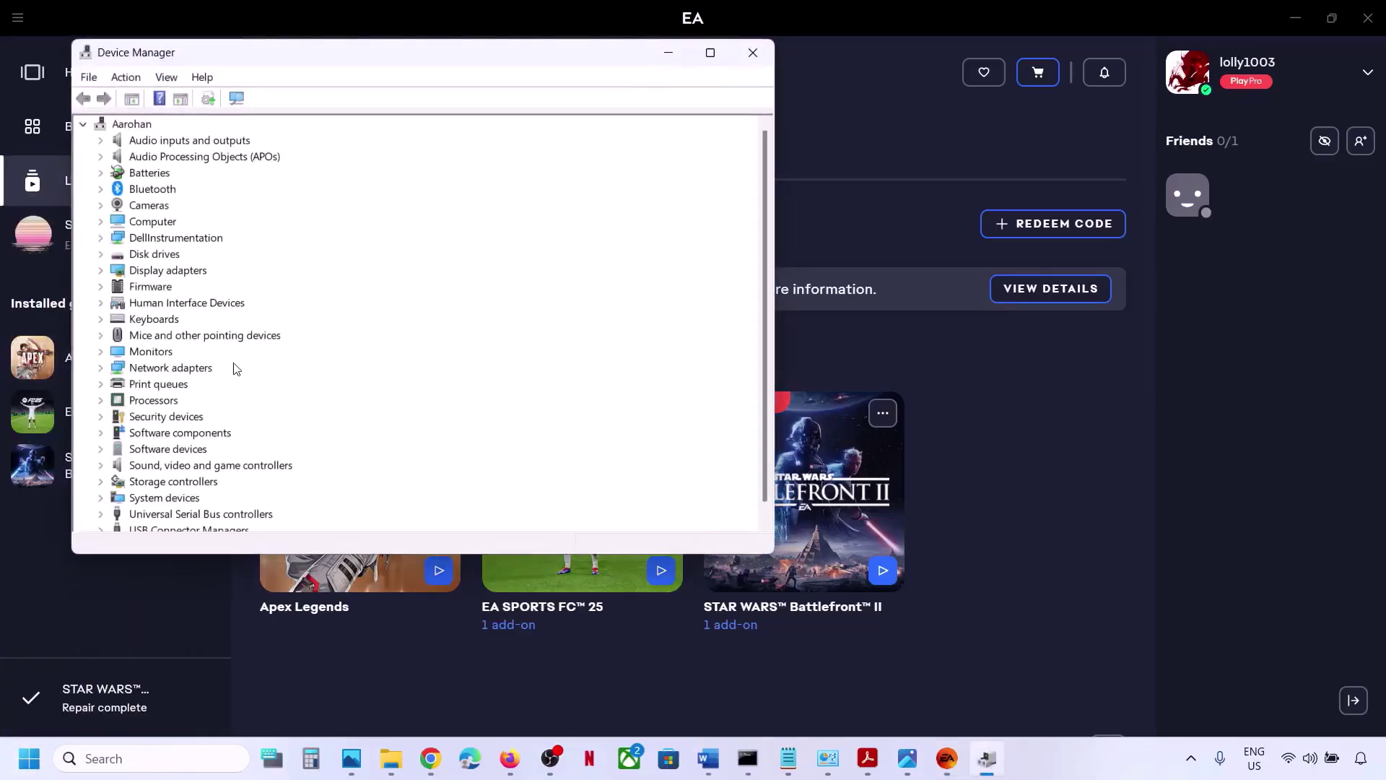
pyautogui.scroll(-1, 160, 422)
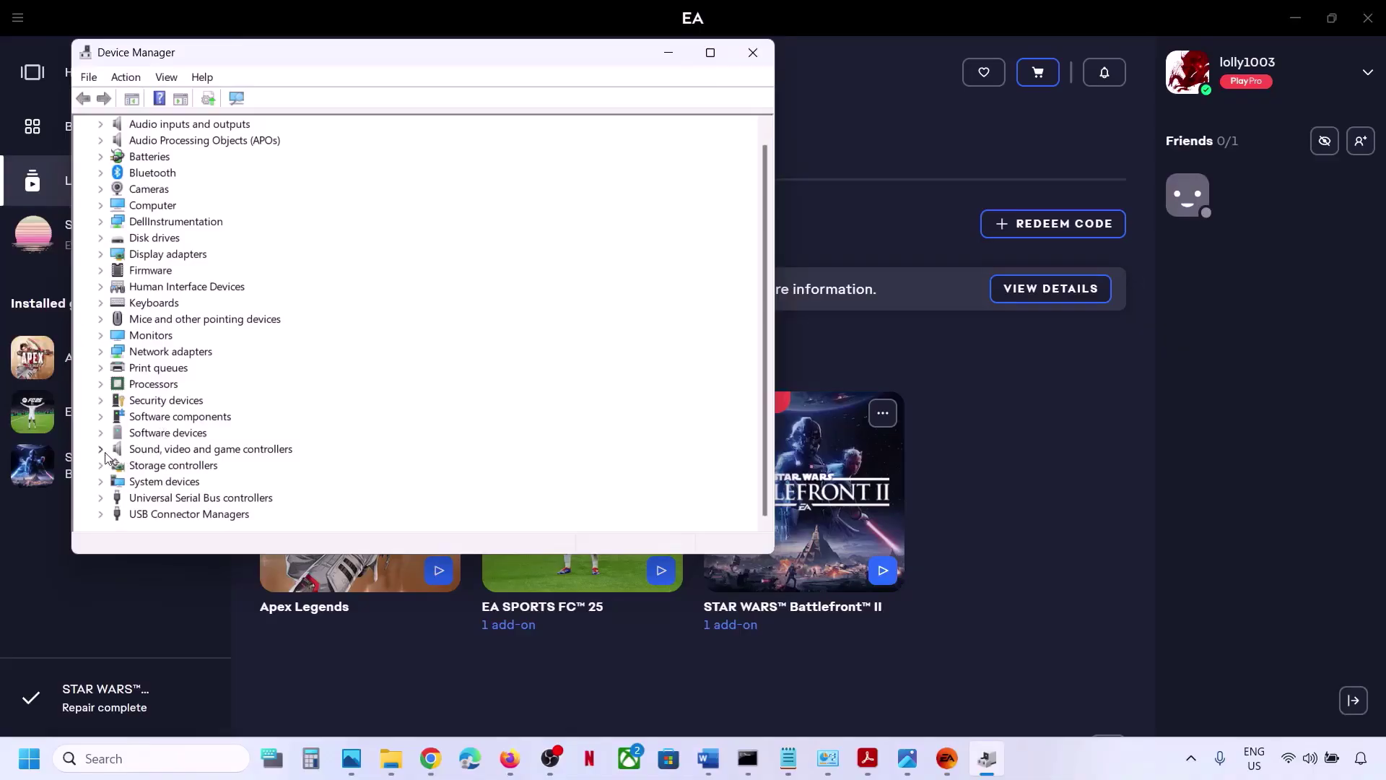
pyautogui.click(154, 467)
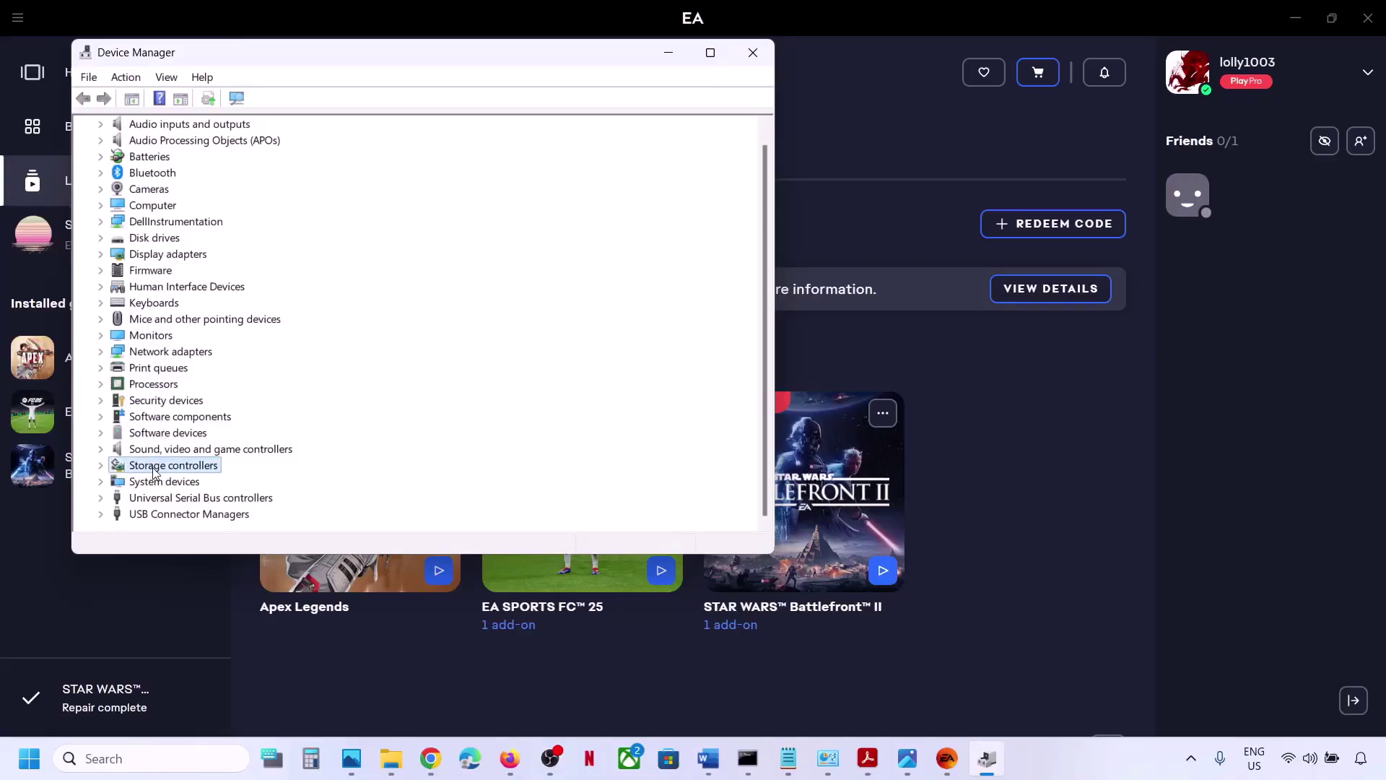
pyautogui.click(101, 465)
pyautogui.scroll(-1, 314, 439)
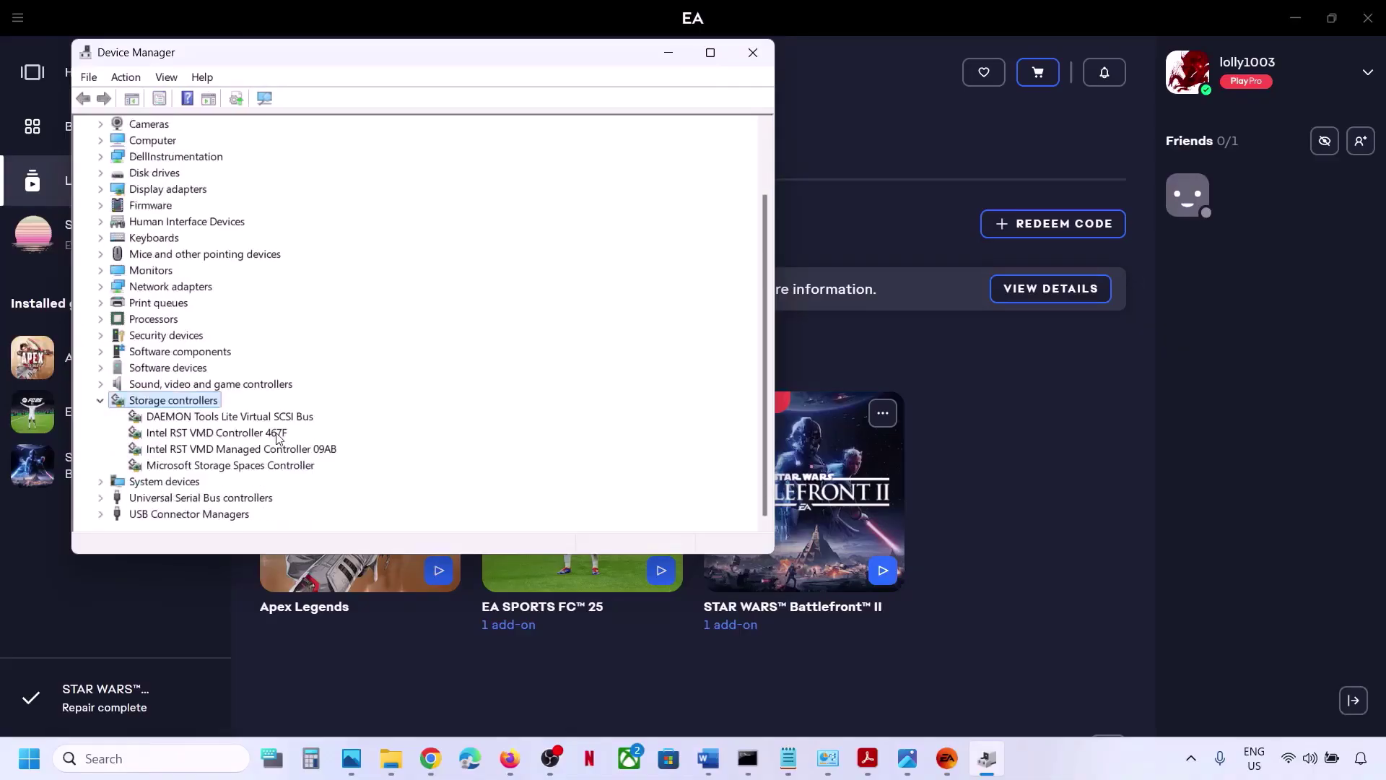
pyautogui.click(204, 419)
pyautogui.rightClick(205, 419)
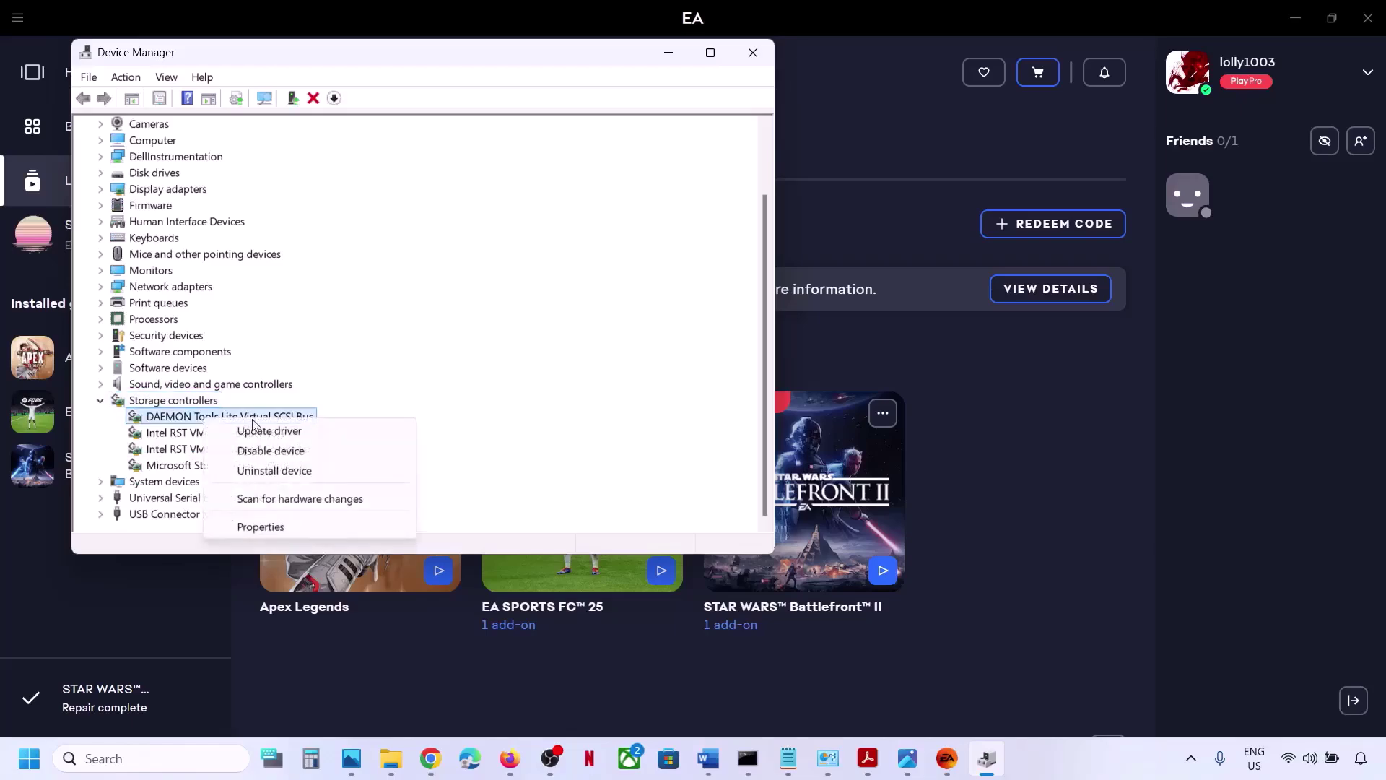
pyautogui.click(268, 452)
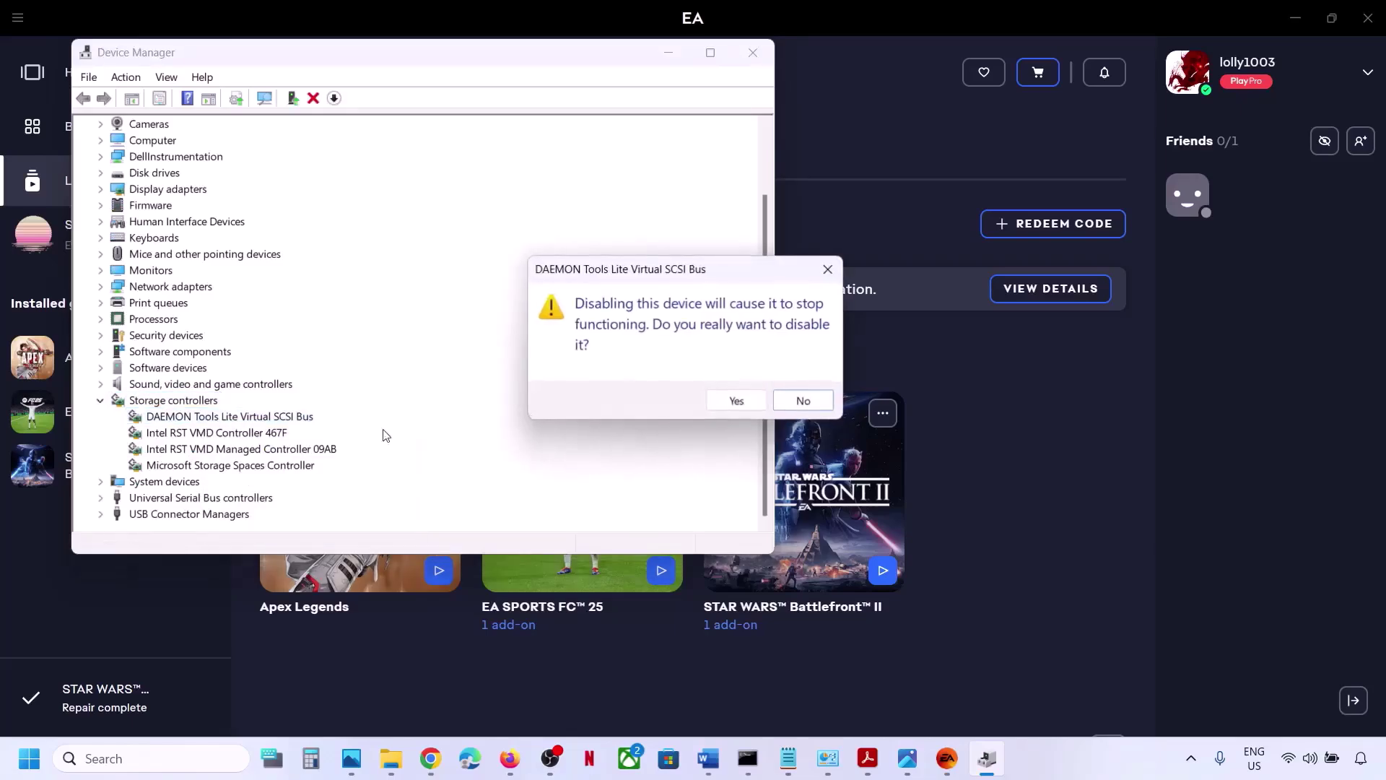
pyautogui.click(718, 401)
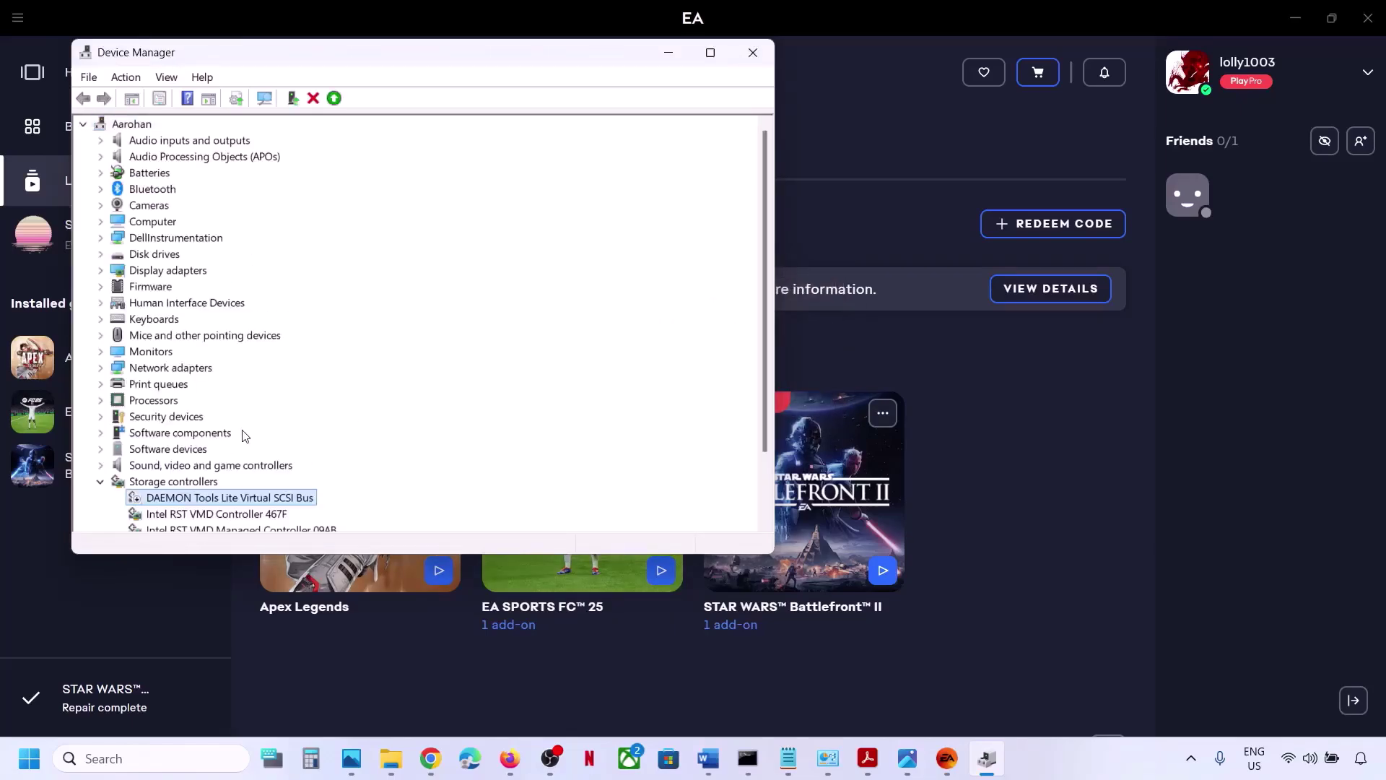
pyautogui.scroll(-2, 243, 435)
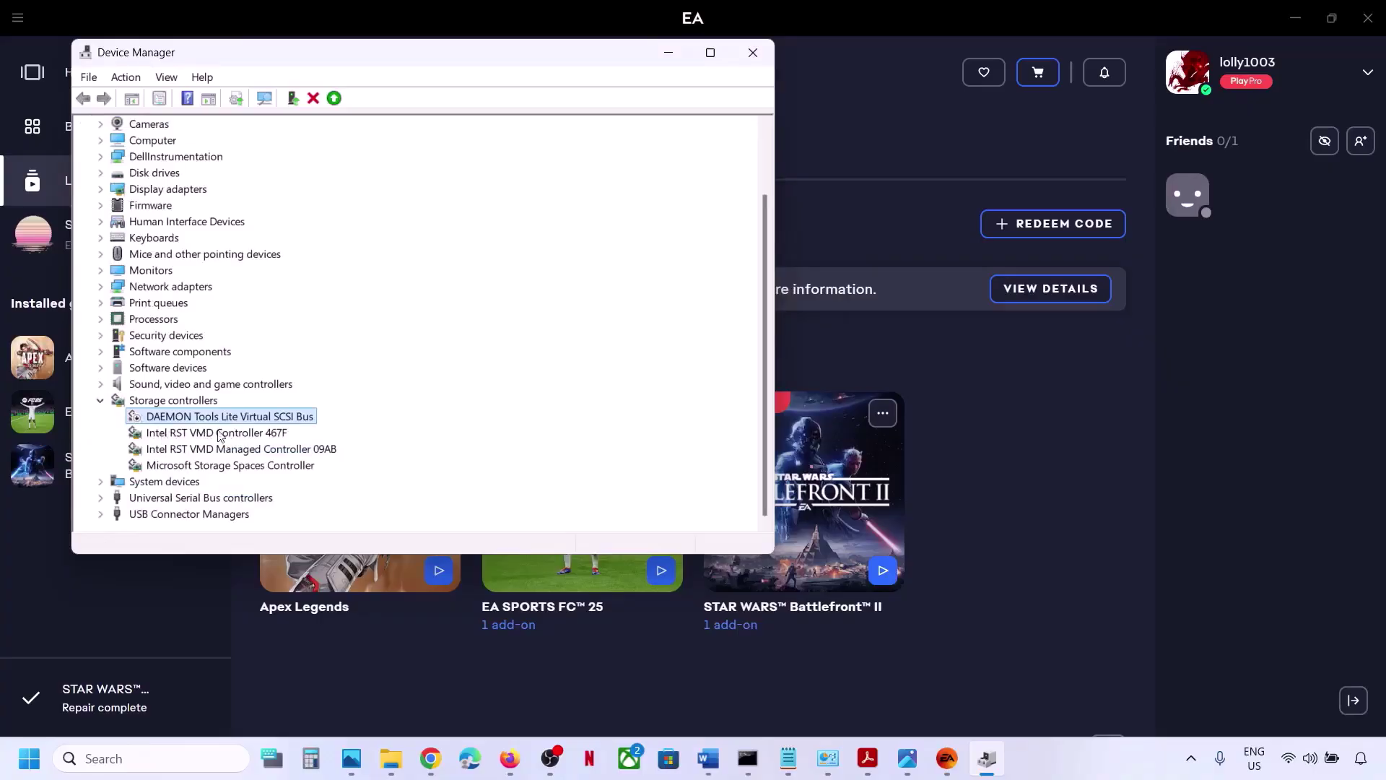
# Disable DAEMON Tools Lite Virtual USB Bus under Universal Serial Bus controllers, then close Device Manager
pyautogui.click(152, 503)
pyautogui.click(102, 503)
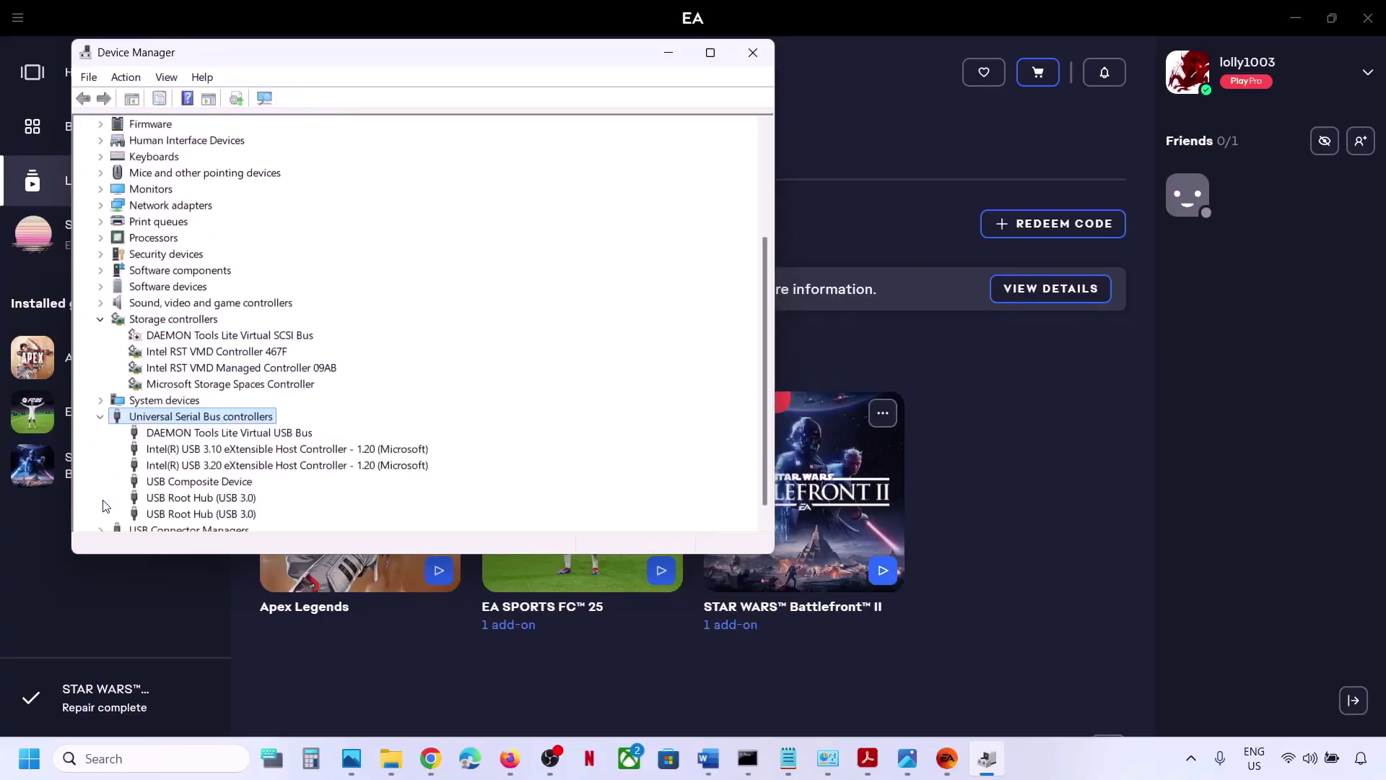
pyautogui.rightClick(254, 422)
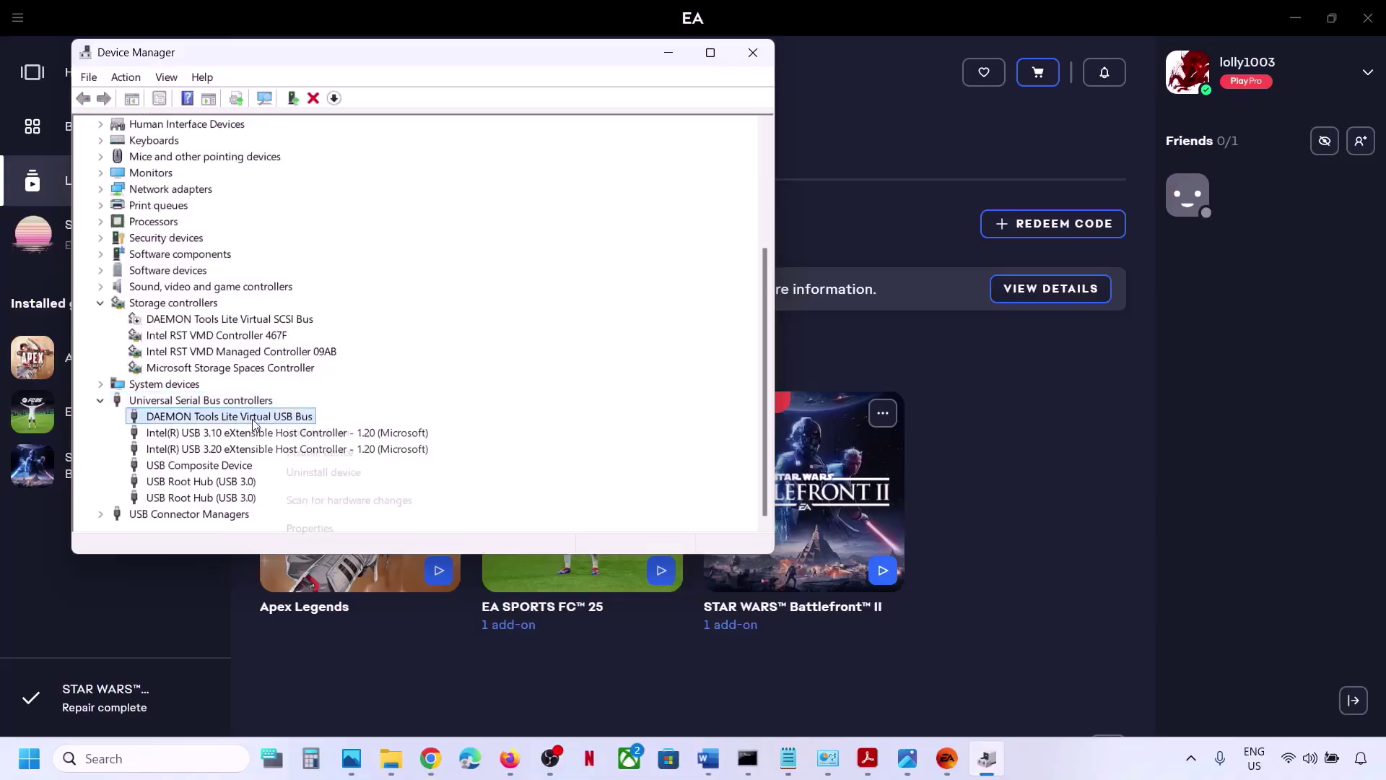
pyautogui.click(334, 451)
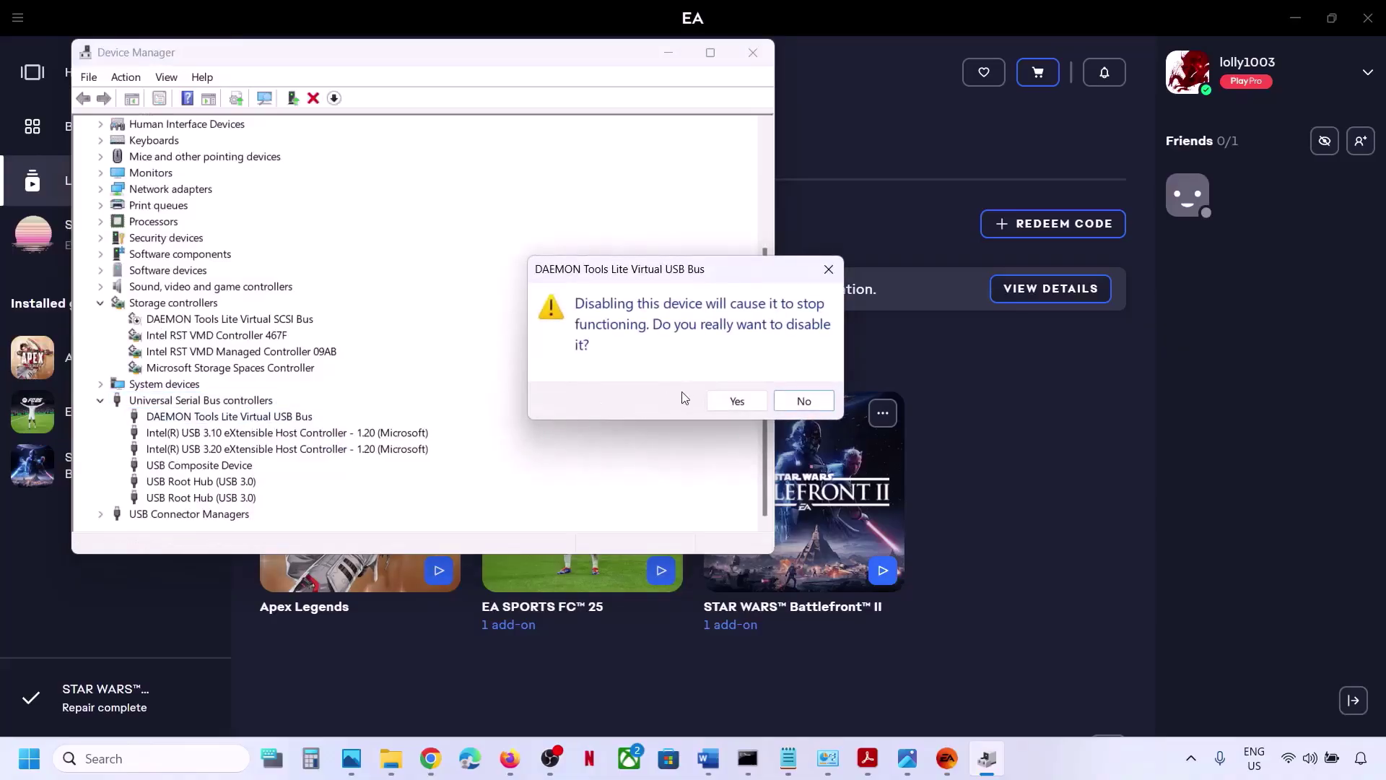
pyautogui.click(726, 407)
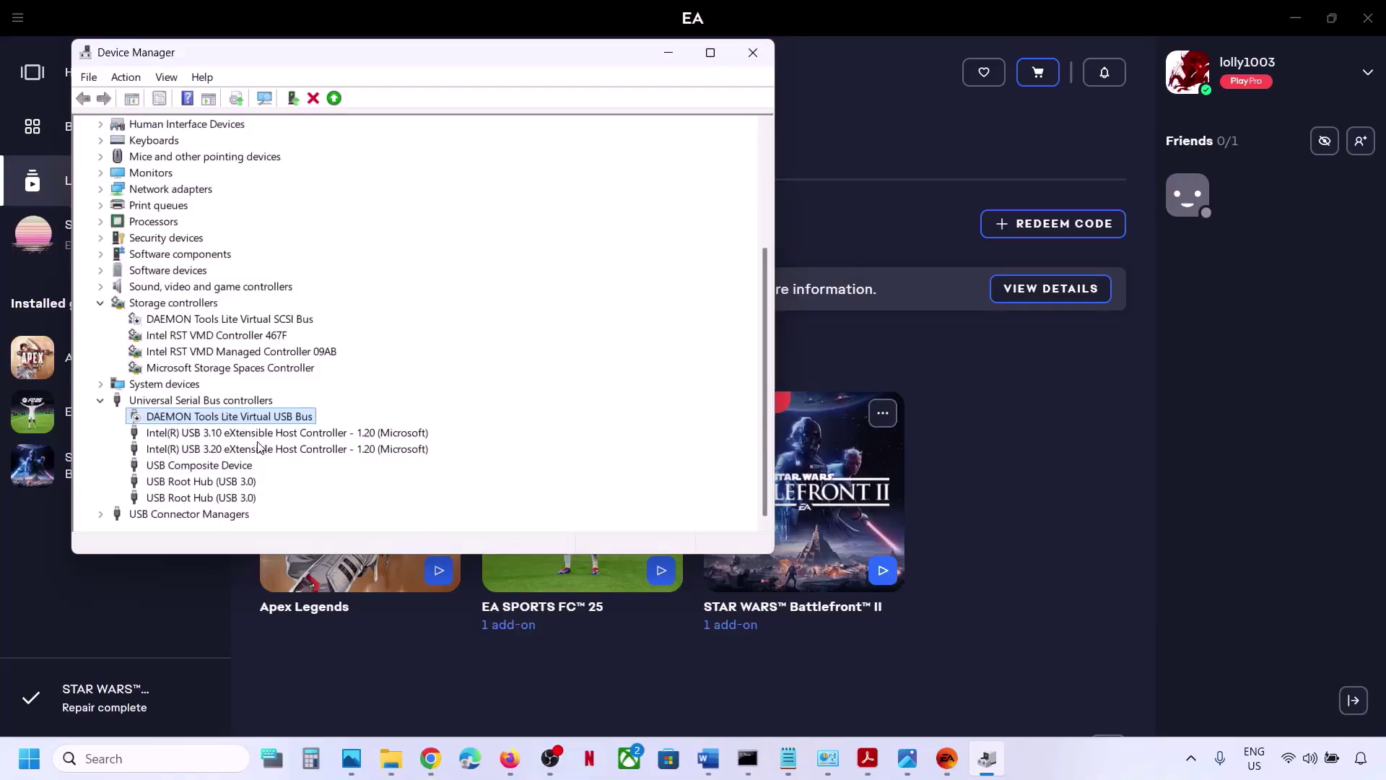
pyautogui.click(754, 55)
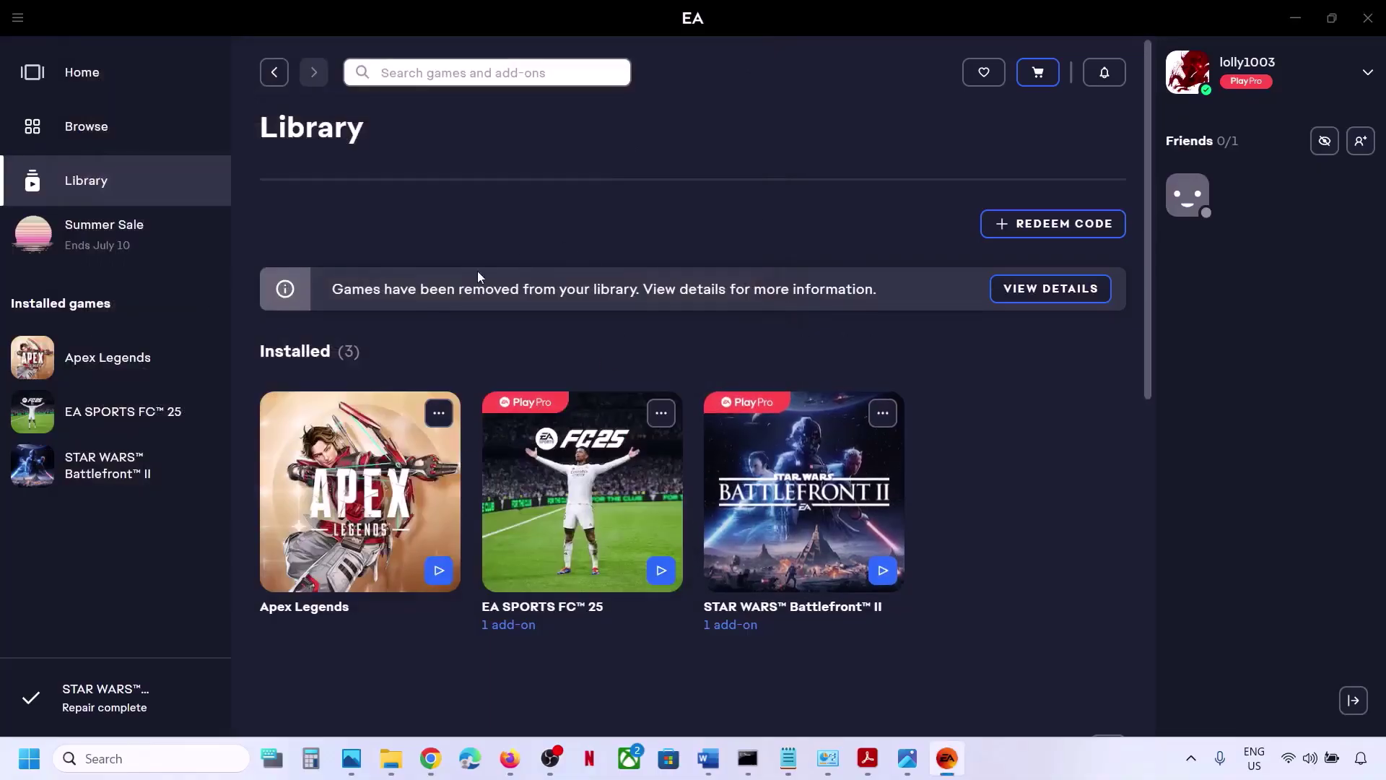
# Search 'daemon' in Start and choose Uninstall for DAEMON Tools Lite
pyautogui.click(138, 756)
pyautogui.write('dea')
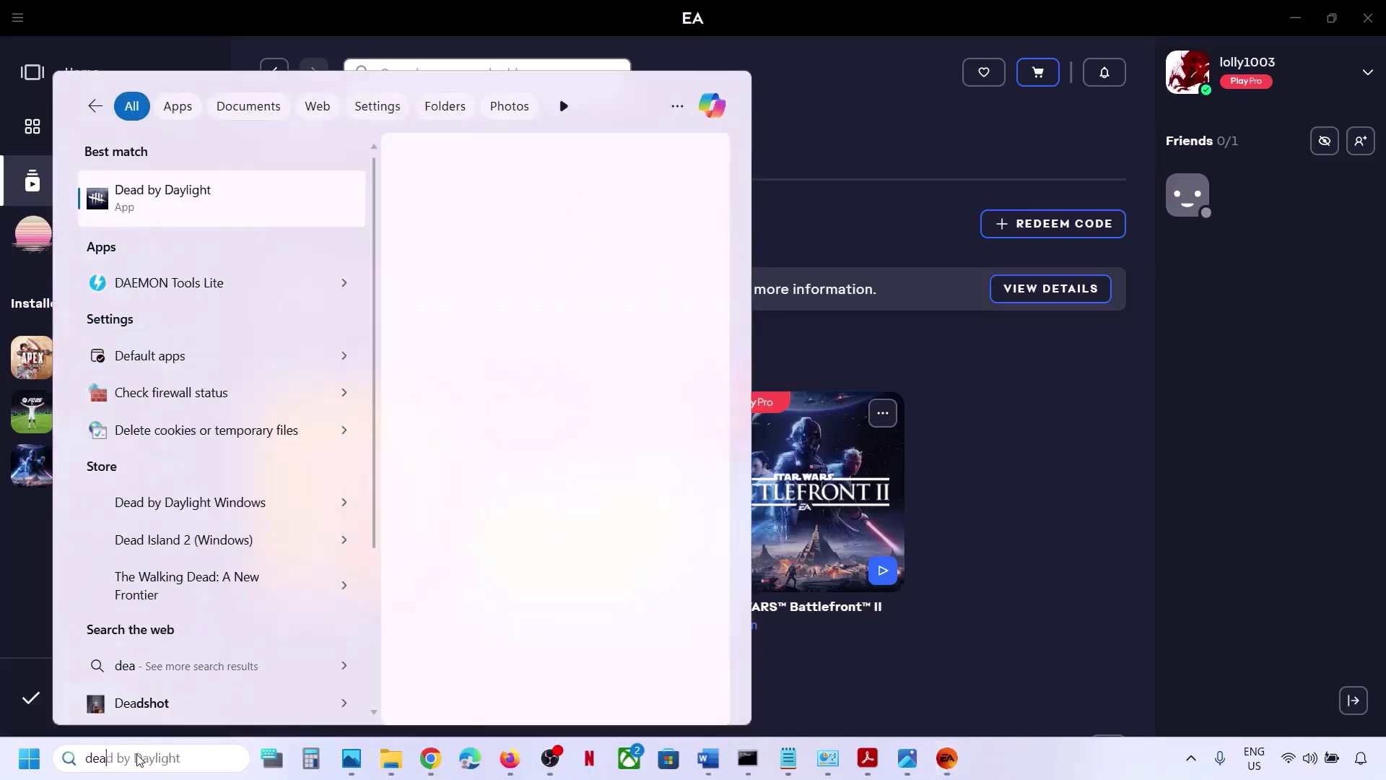
pyautogui.press('BackSpace')
pyautogui.press('BackSpace')
pyautogui.press('BackSpace')
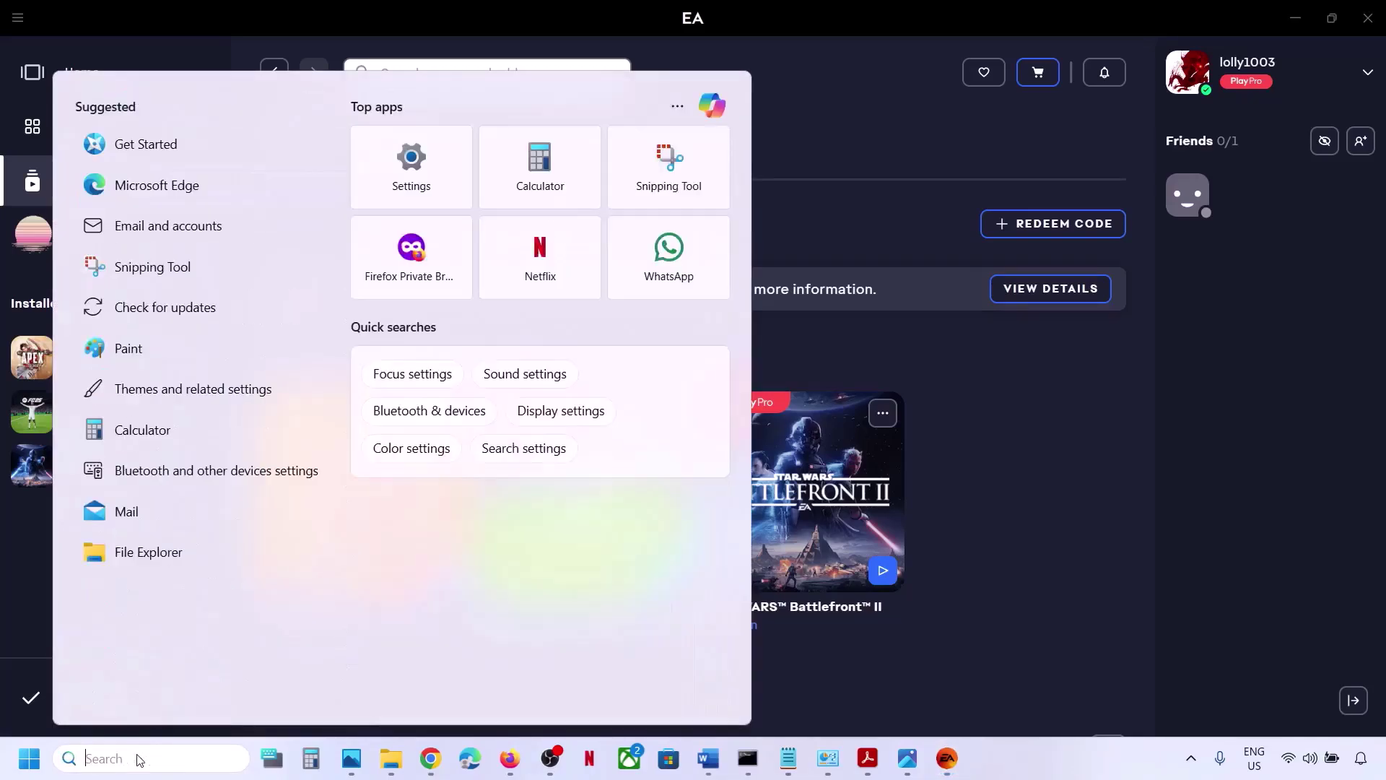
pyautogui.write('ae')
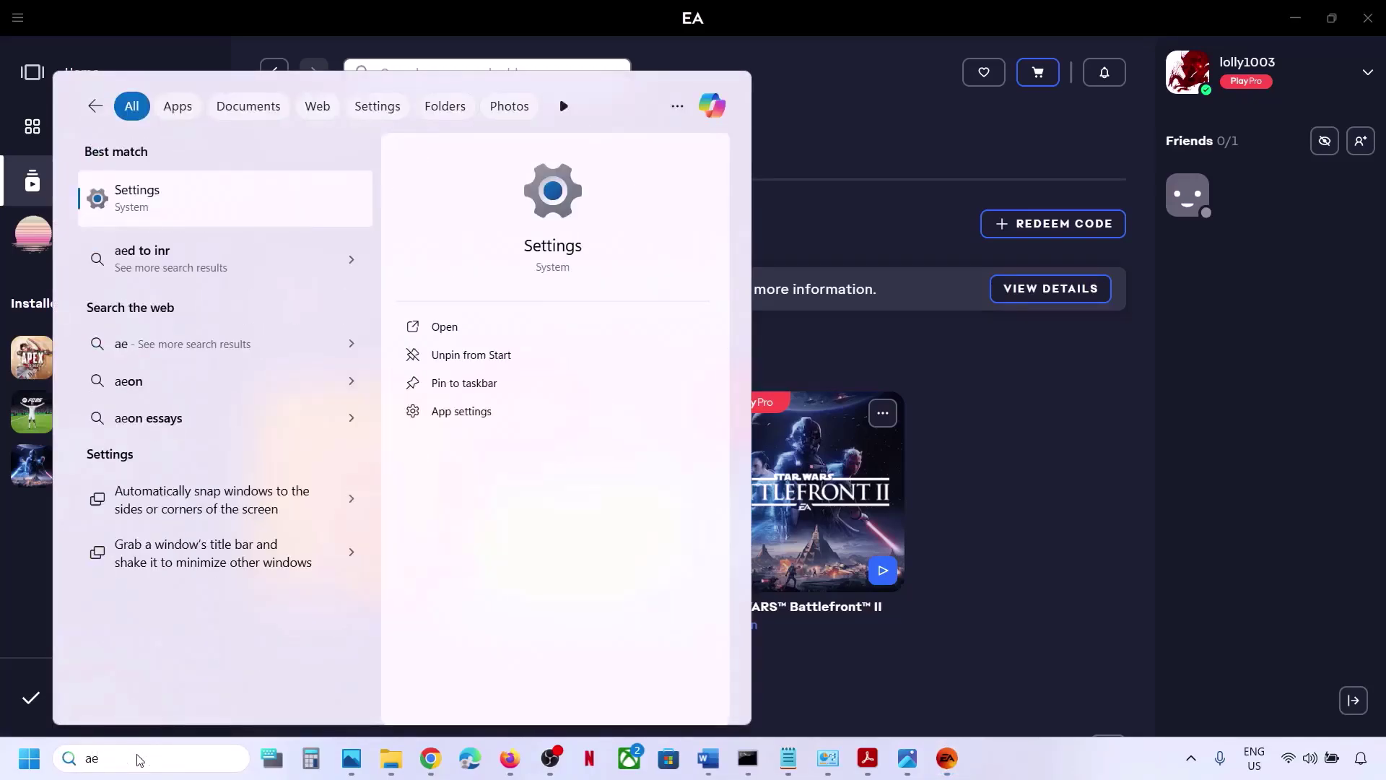
pyautogui.press('BackSpace')
pyautogui.press('BackSpace')
pyautogui.write('daemon')
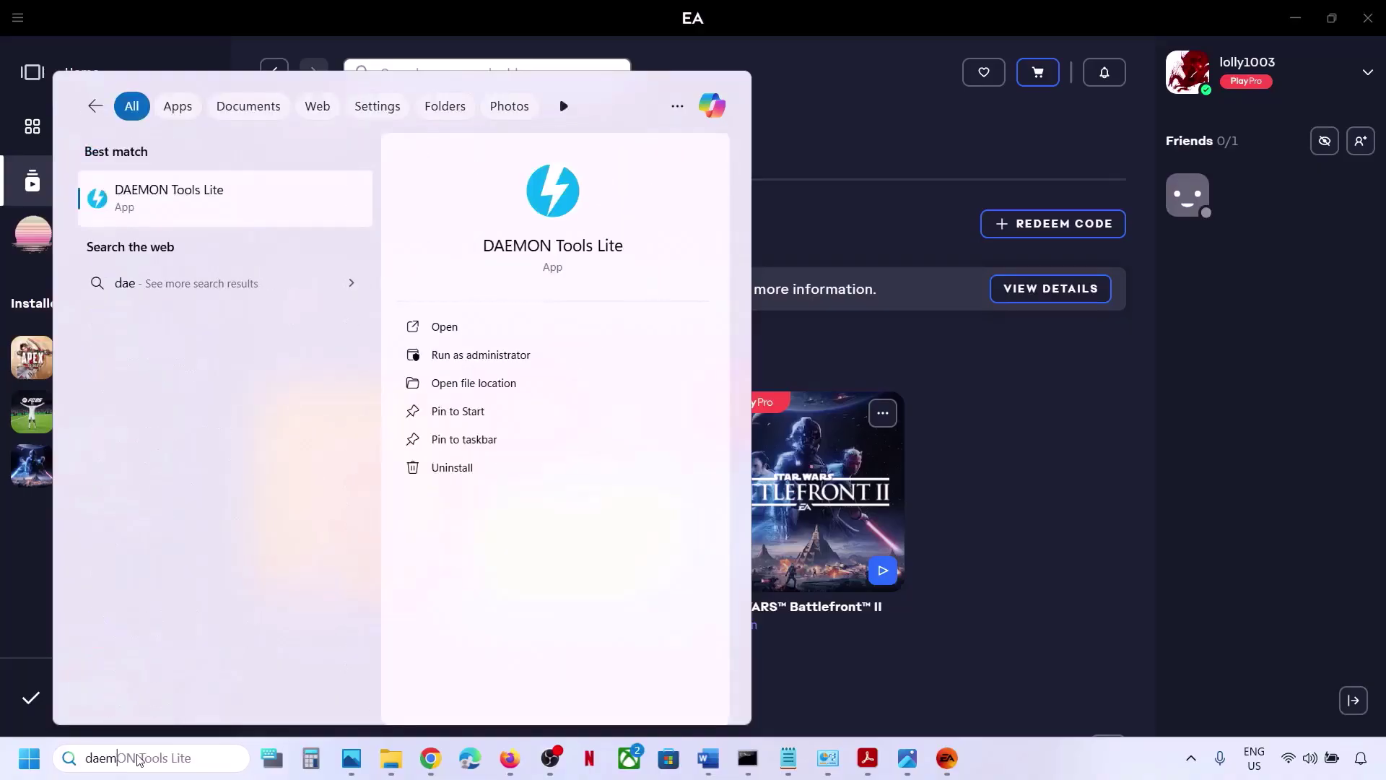
pyautogui.rightClick(217, 215)
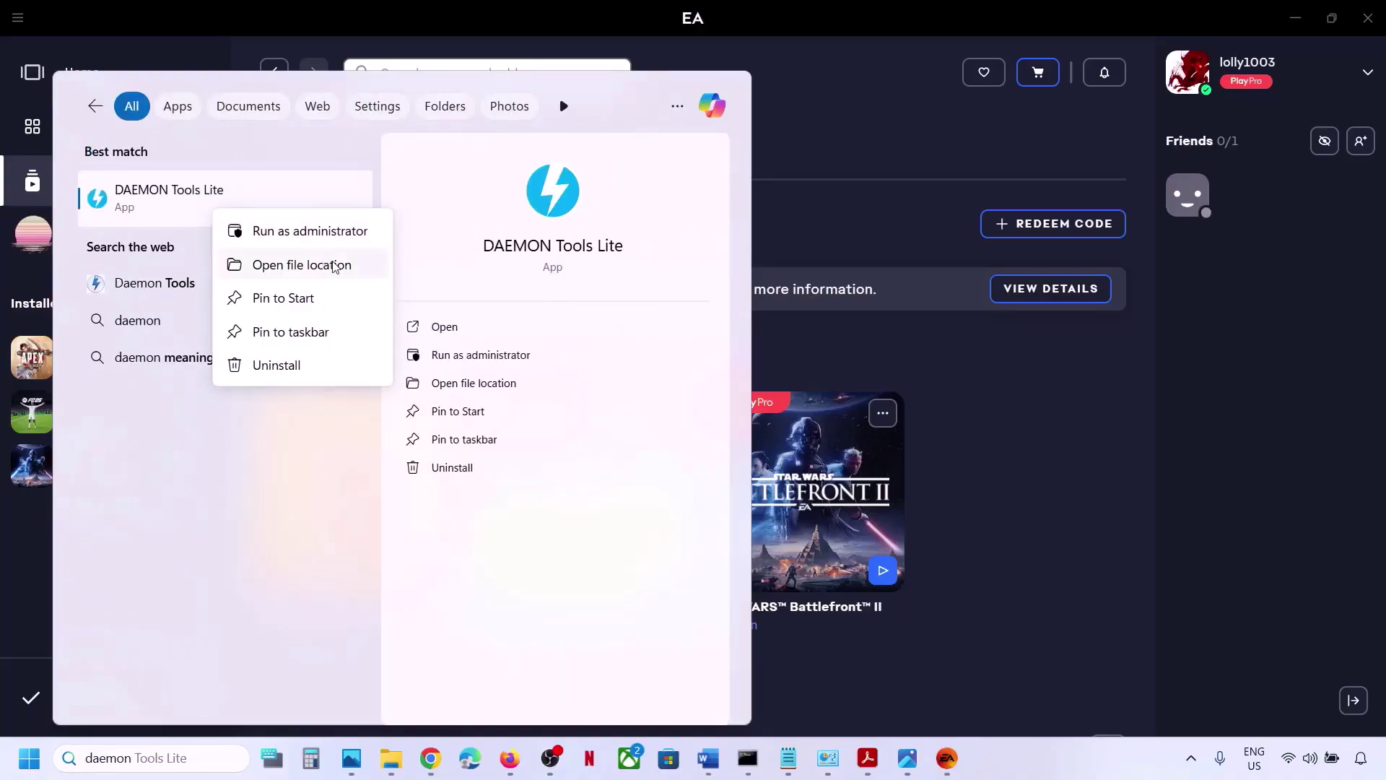
pyautogui.click(288, 364)
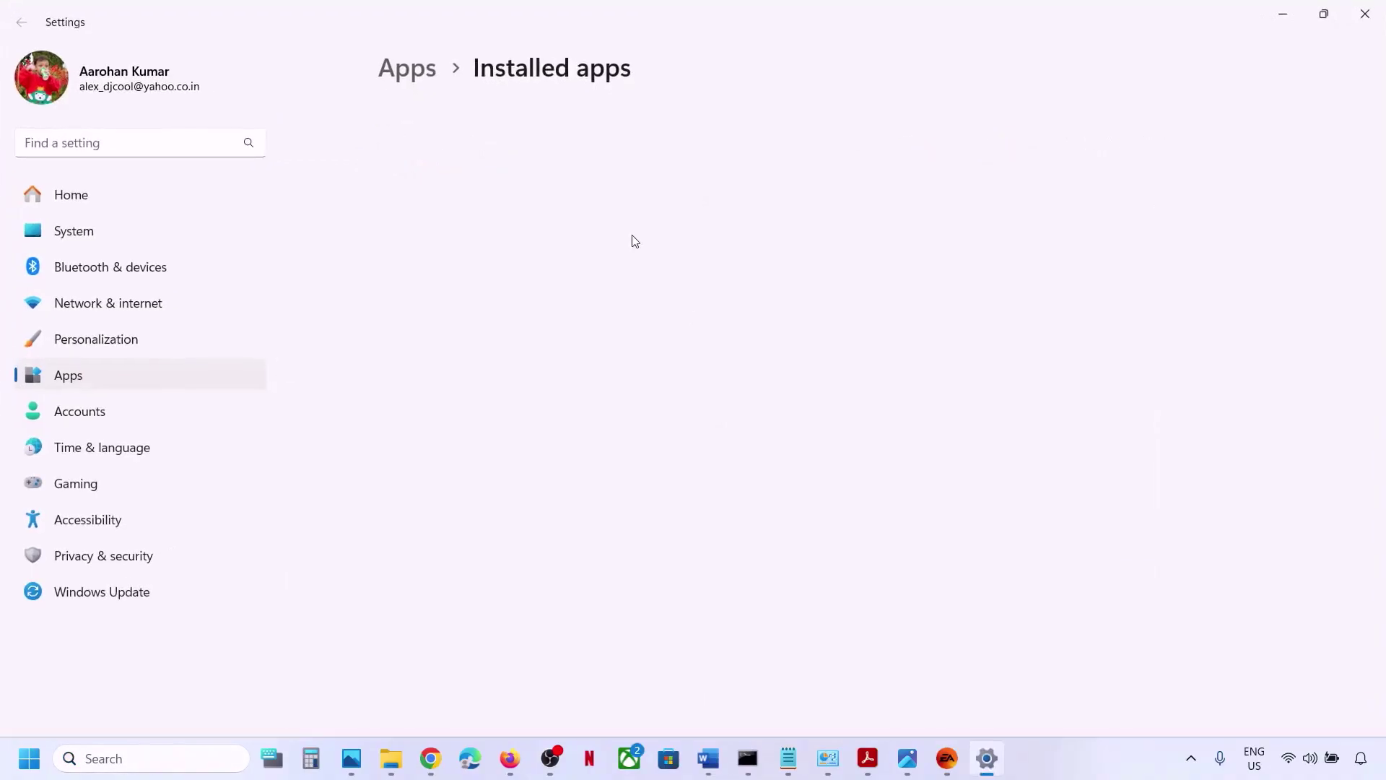
# Filter Installed apps by 'daemon' and open the DAEMON Tools Lite entry's actions menu
pyautogui.click(469, 117)
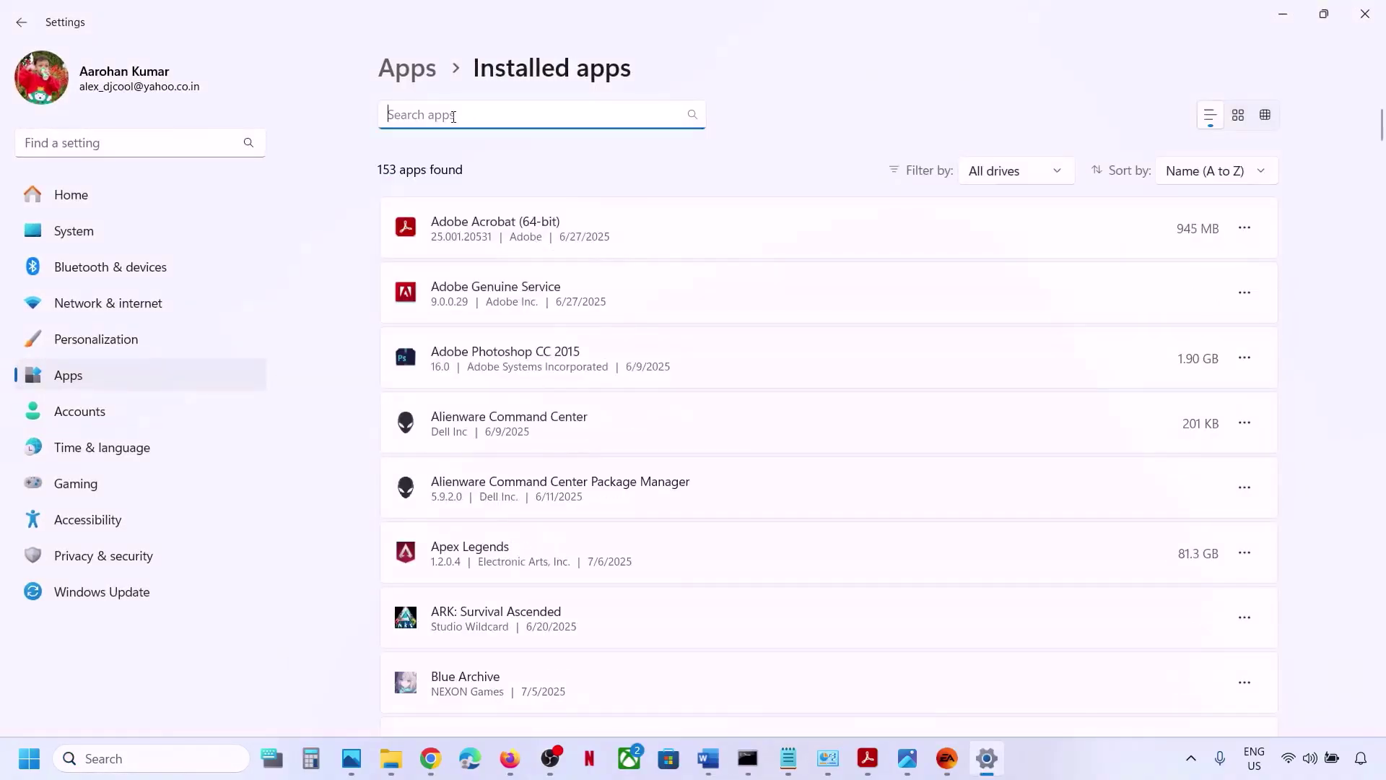
pyautogui.write('daemon')
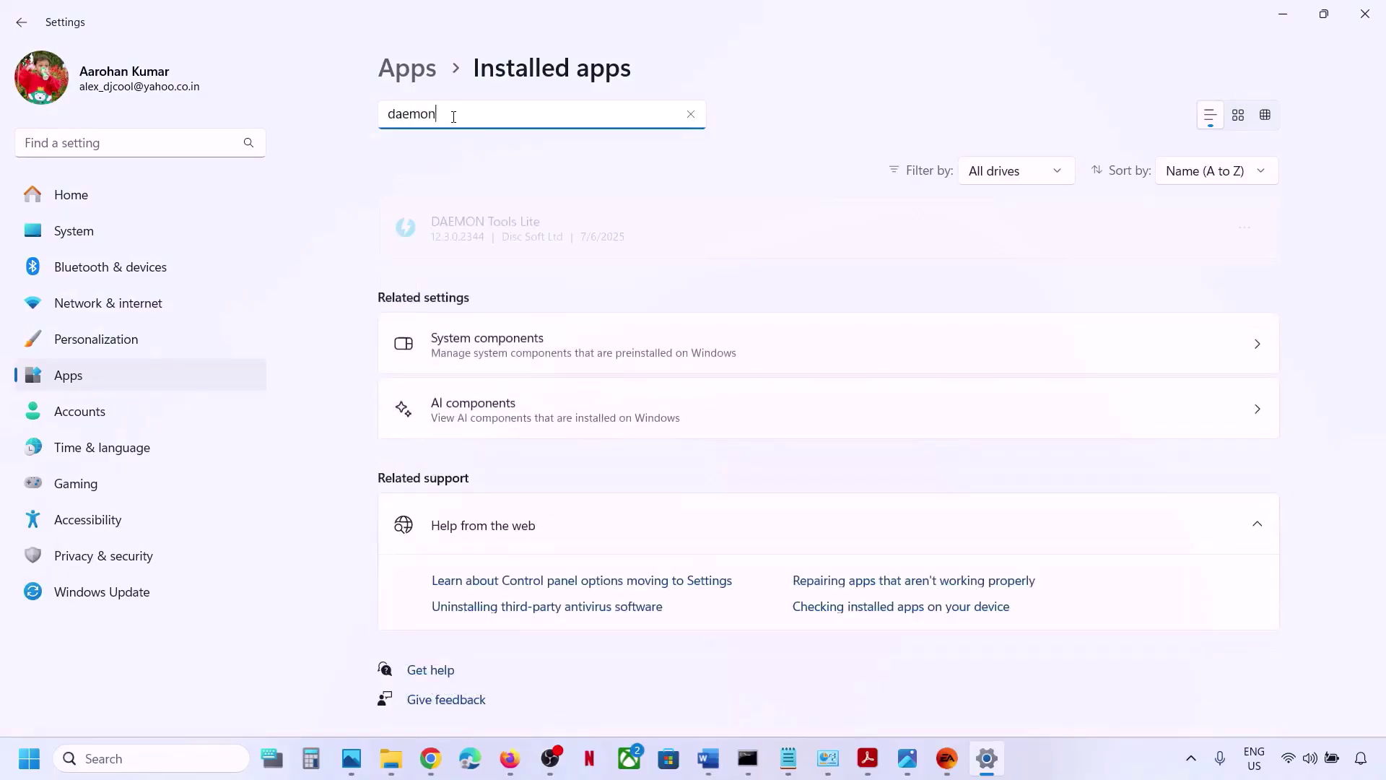
pyautogui.click(1245, 220)
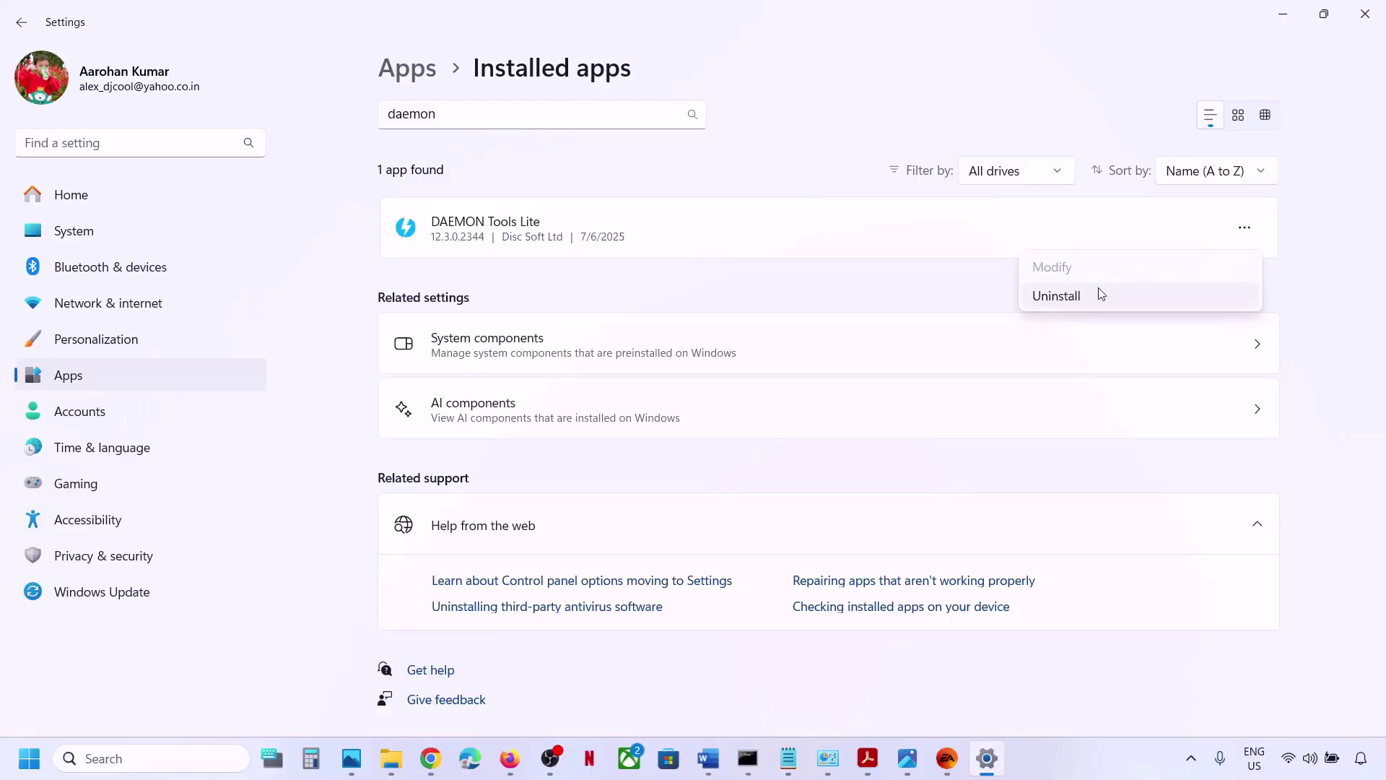
pyautogui.click(18, 770)
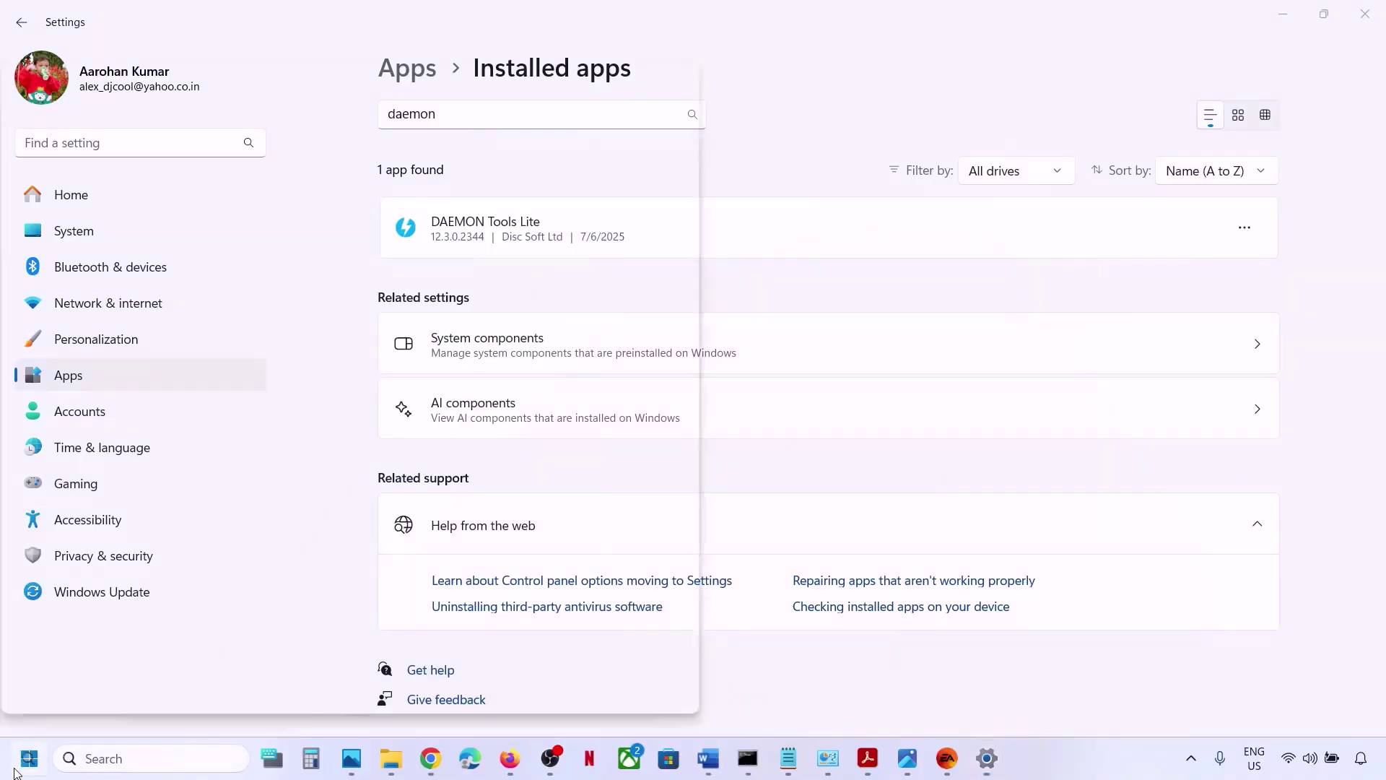
# Check the Restart option in Start's power menu without restarting, then switch to the browser
pyautogui.click(524, 695)
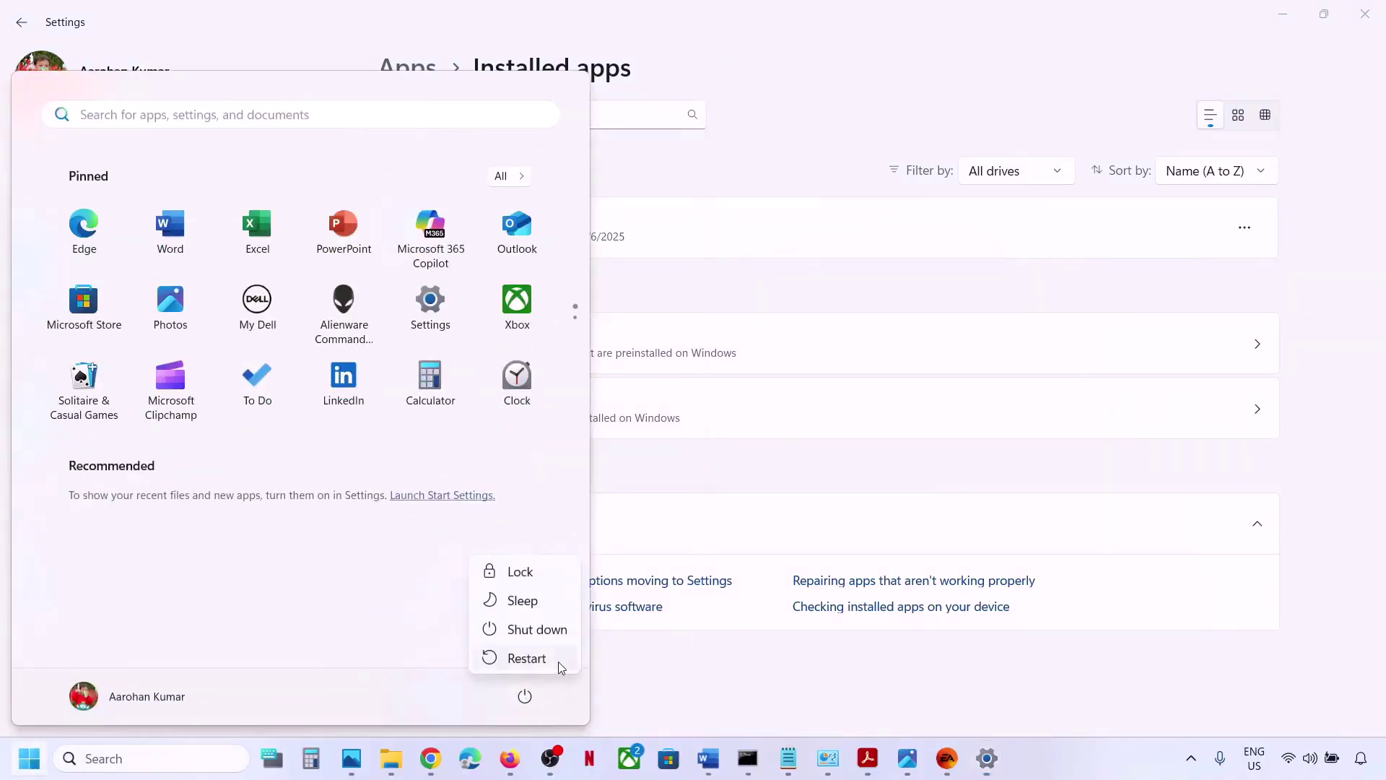
pyautogui.press('Escape')
pyautogui.click(948, 758)
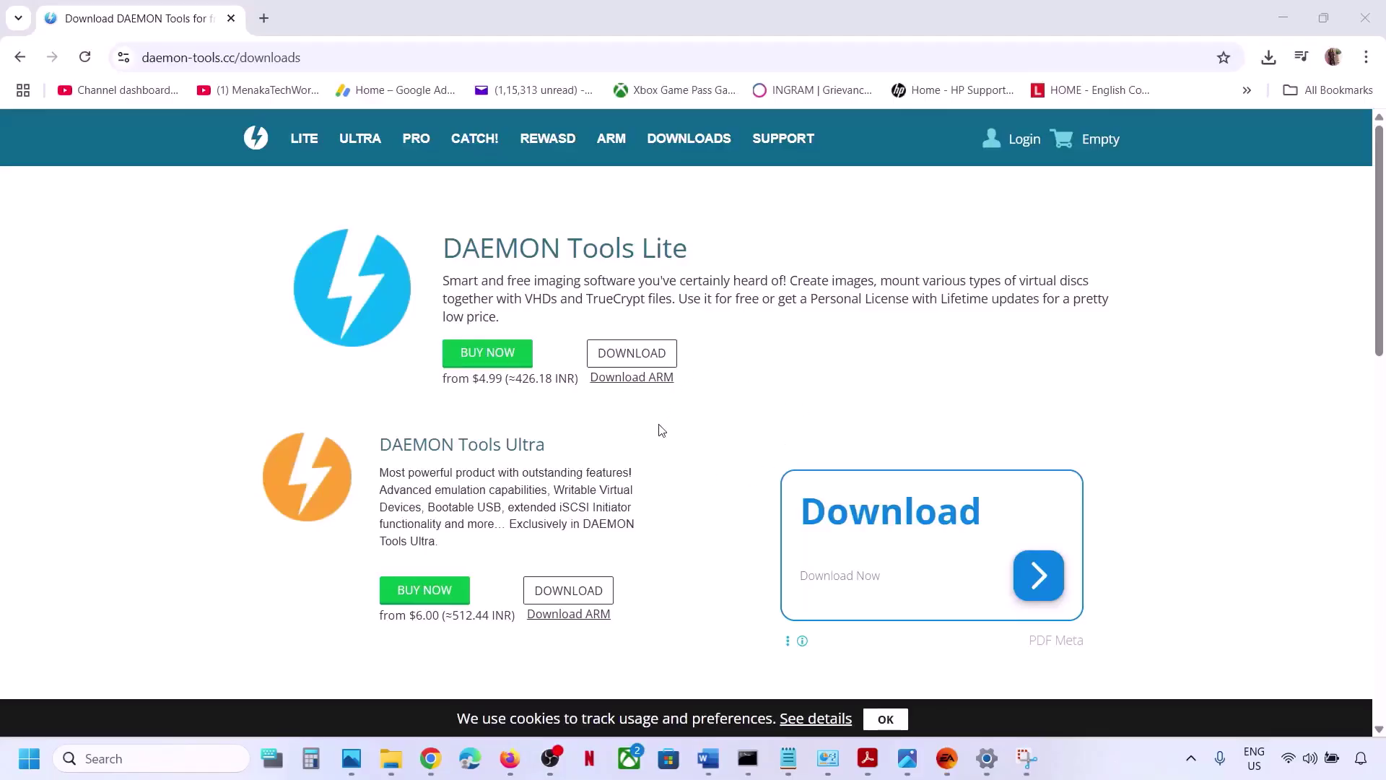
# Scroll through the daemon-tools.cc downloads page, down and back up to the top
pyautogui.scroll(-2, 661, 430)
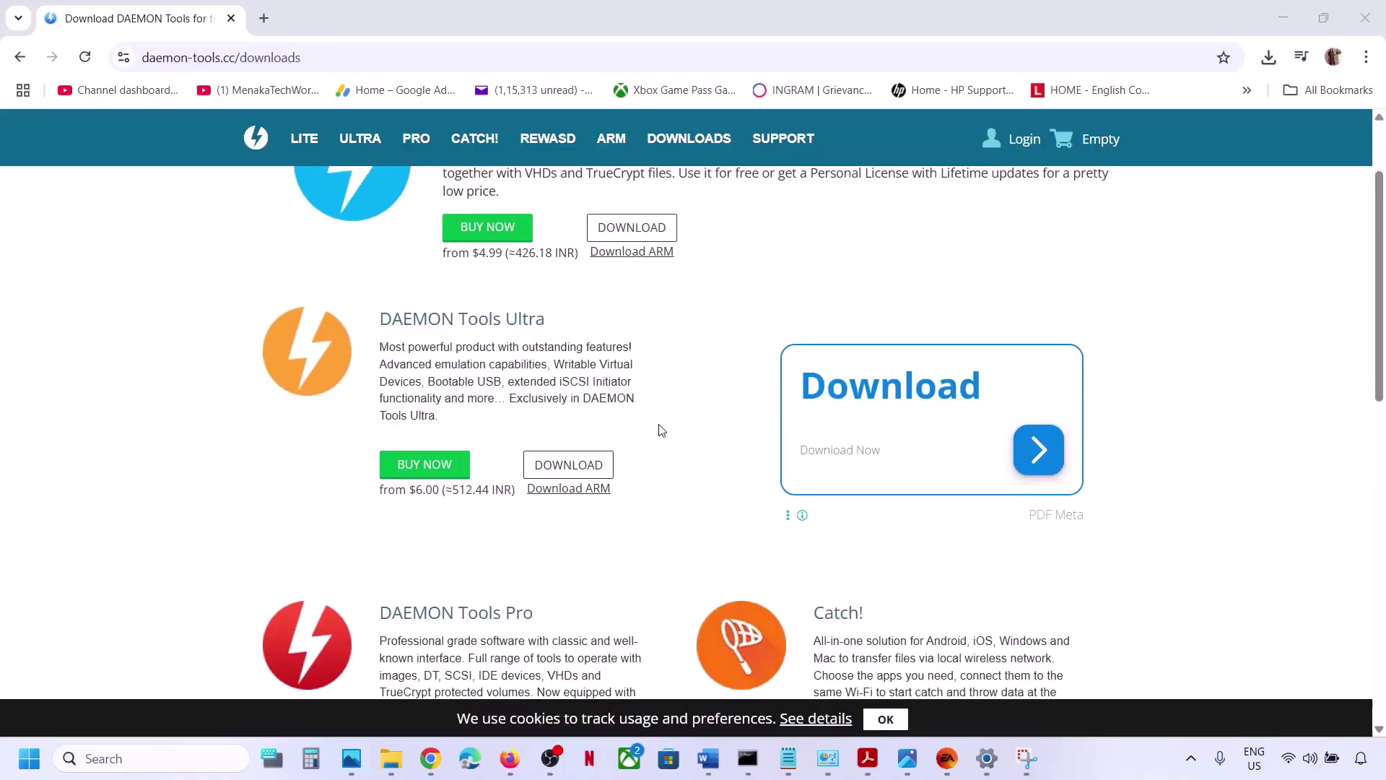
pyautogui.scroll(-5, 662, 431)
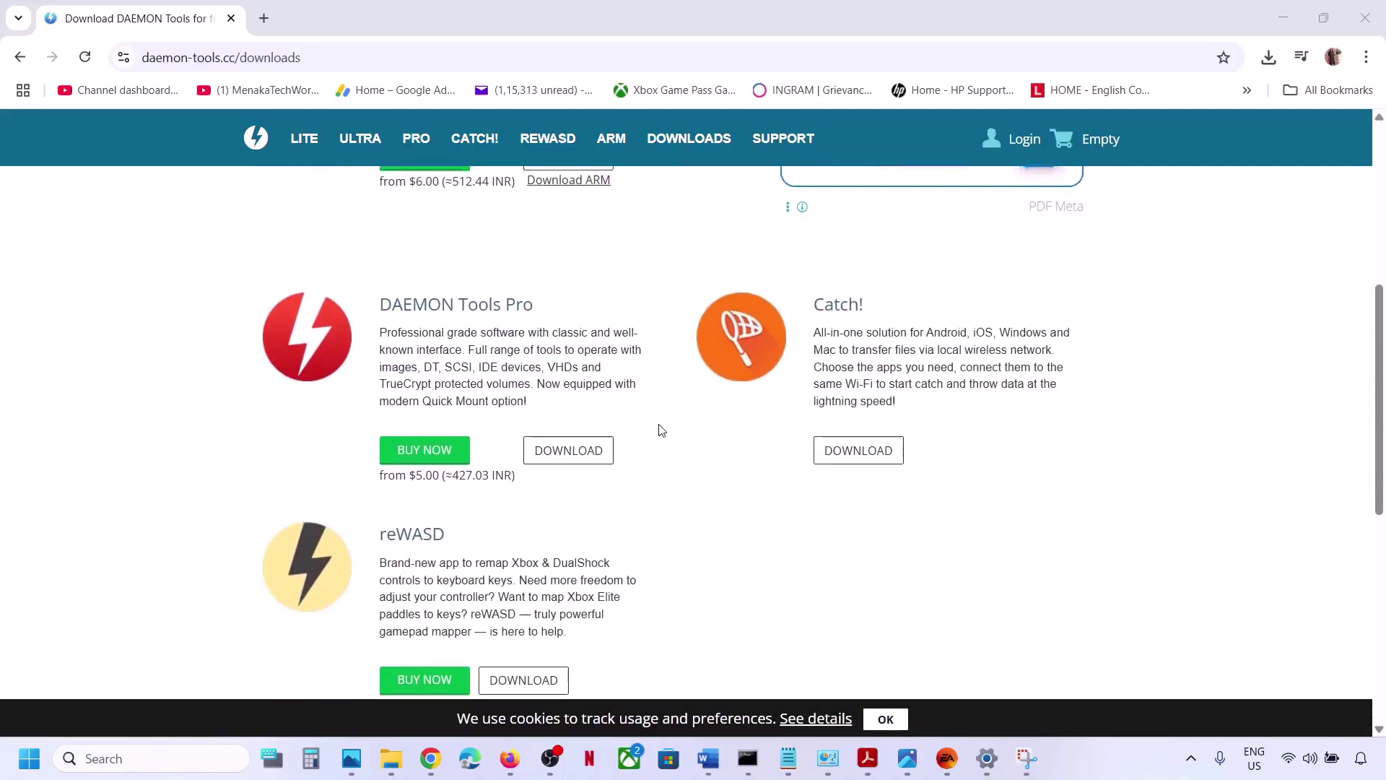
pyautogui.scroll(-1, 661, 431)
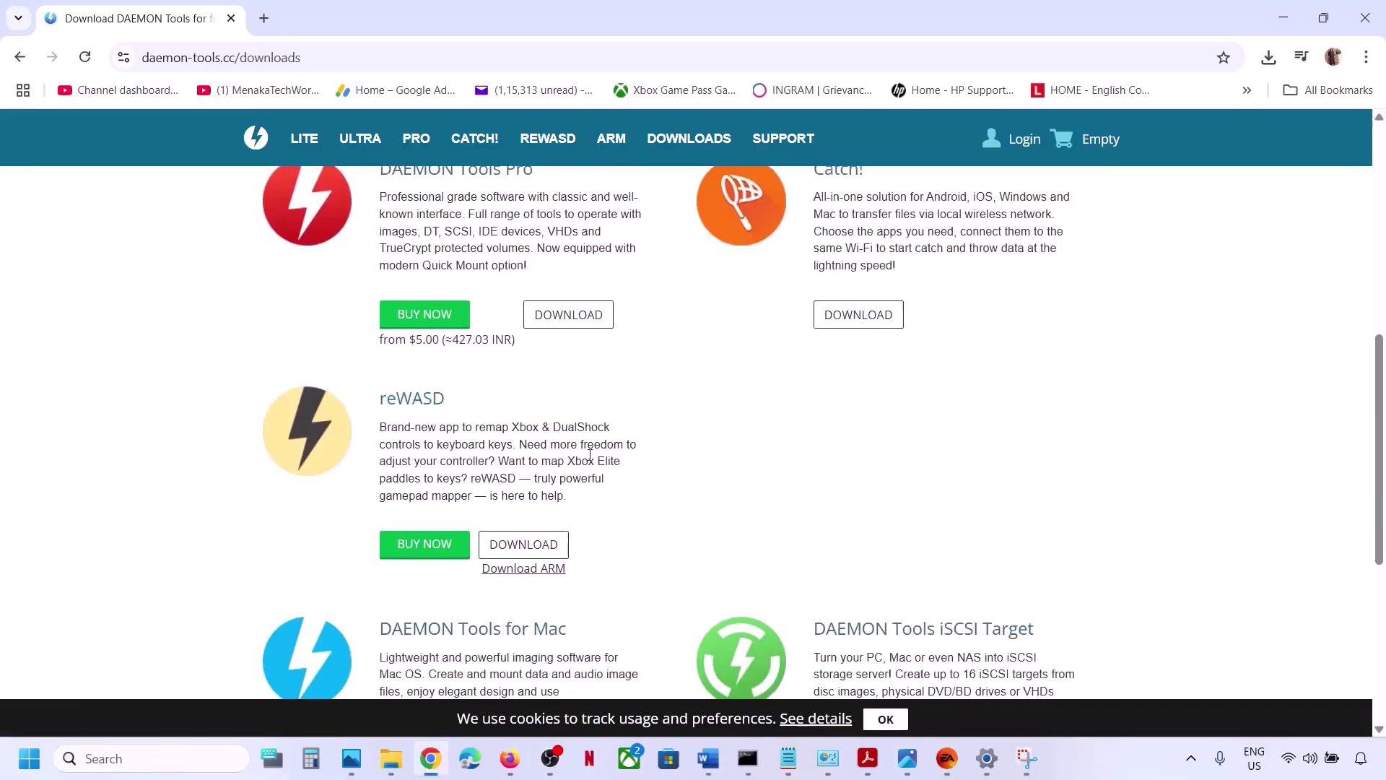
pyautogui.scroll(1, 590, 455)
pyautogui.scroll(-3, 696, 447)
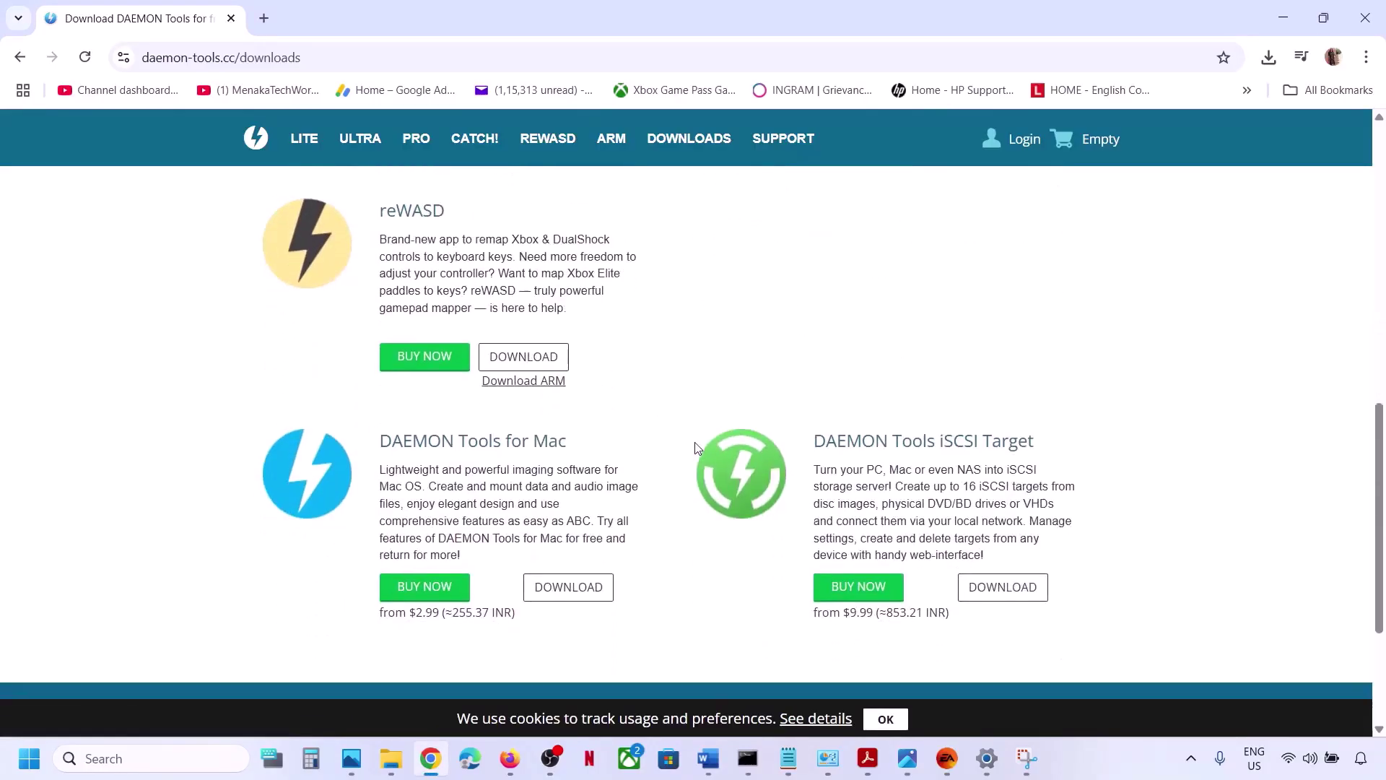
pyautogui.scroll(3, 696, 447)
pyautogui.scroll(7, 692, 358)
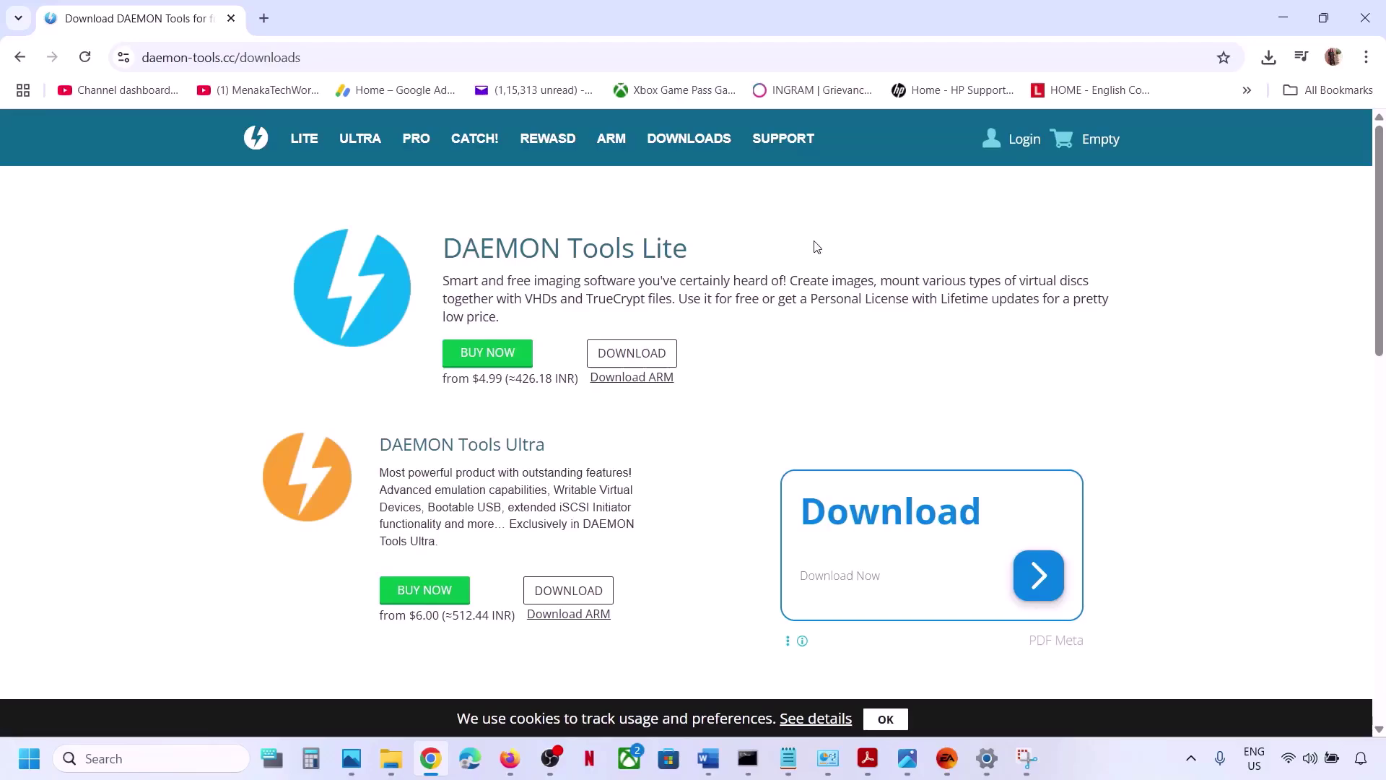
pyautogui.scroll(-2, 81, 322)
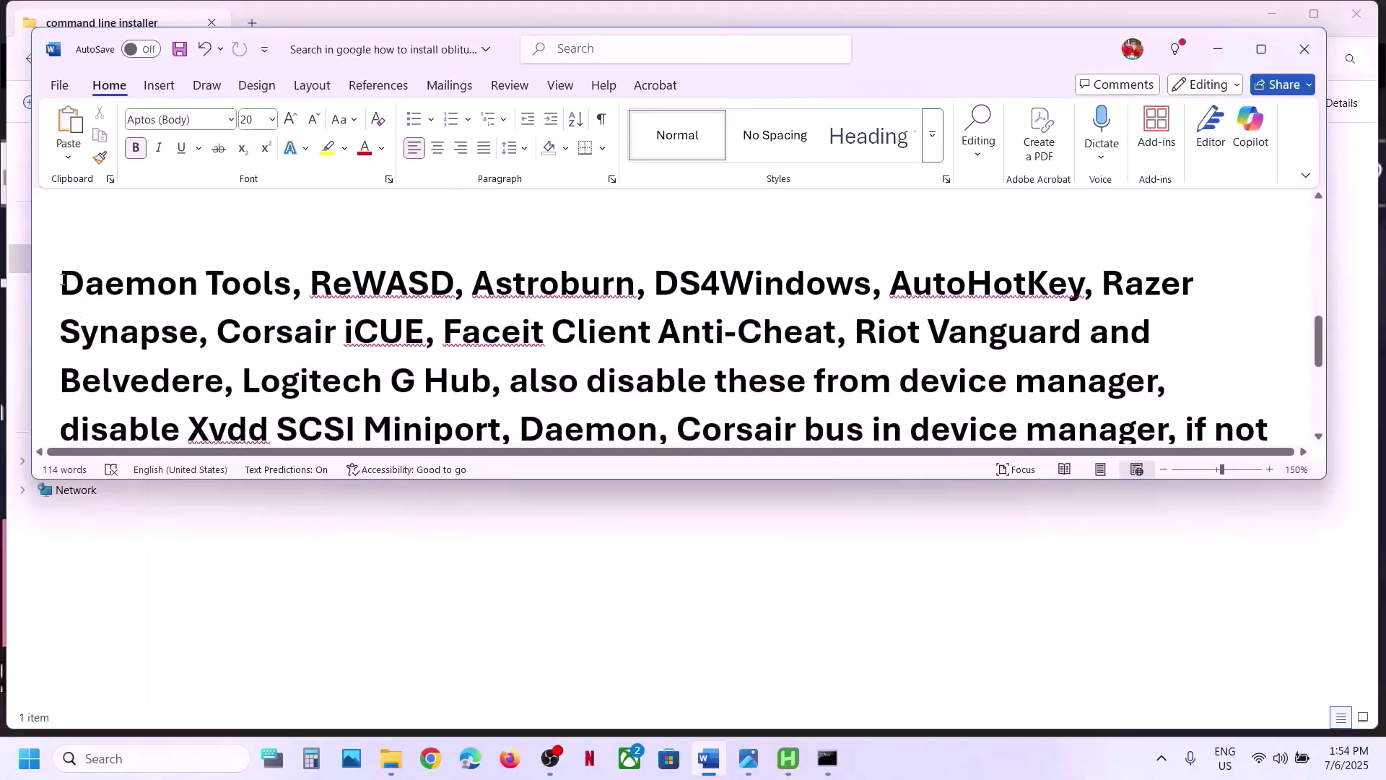
# Highlight the conflicting-tools list from Daemon Tools onward in the Word notes, then launch Task Manager
pyautogui.moveTo(62, 280); pyautogui.dragTo(491, 373)
pyautogui.press('Right')
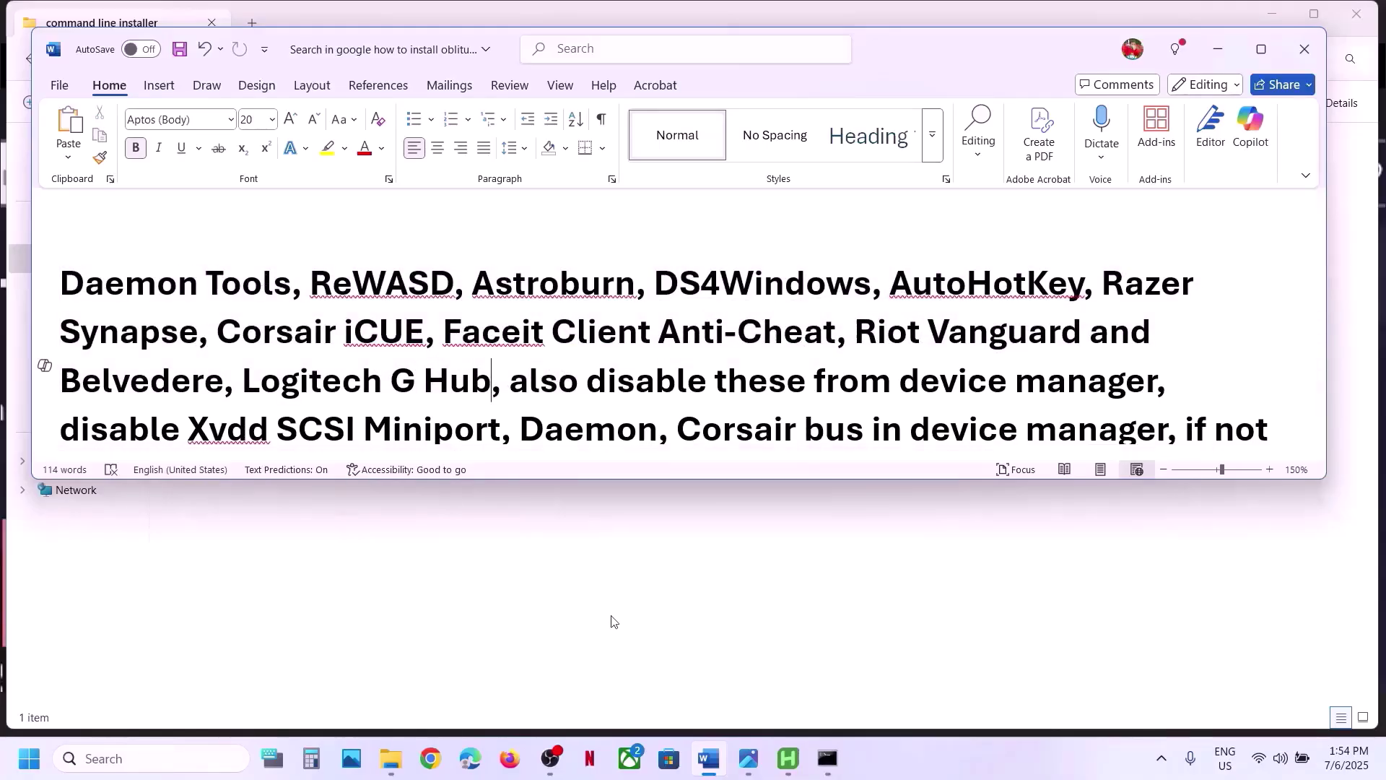
pyautogui.rightClick(31, 762)
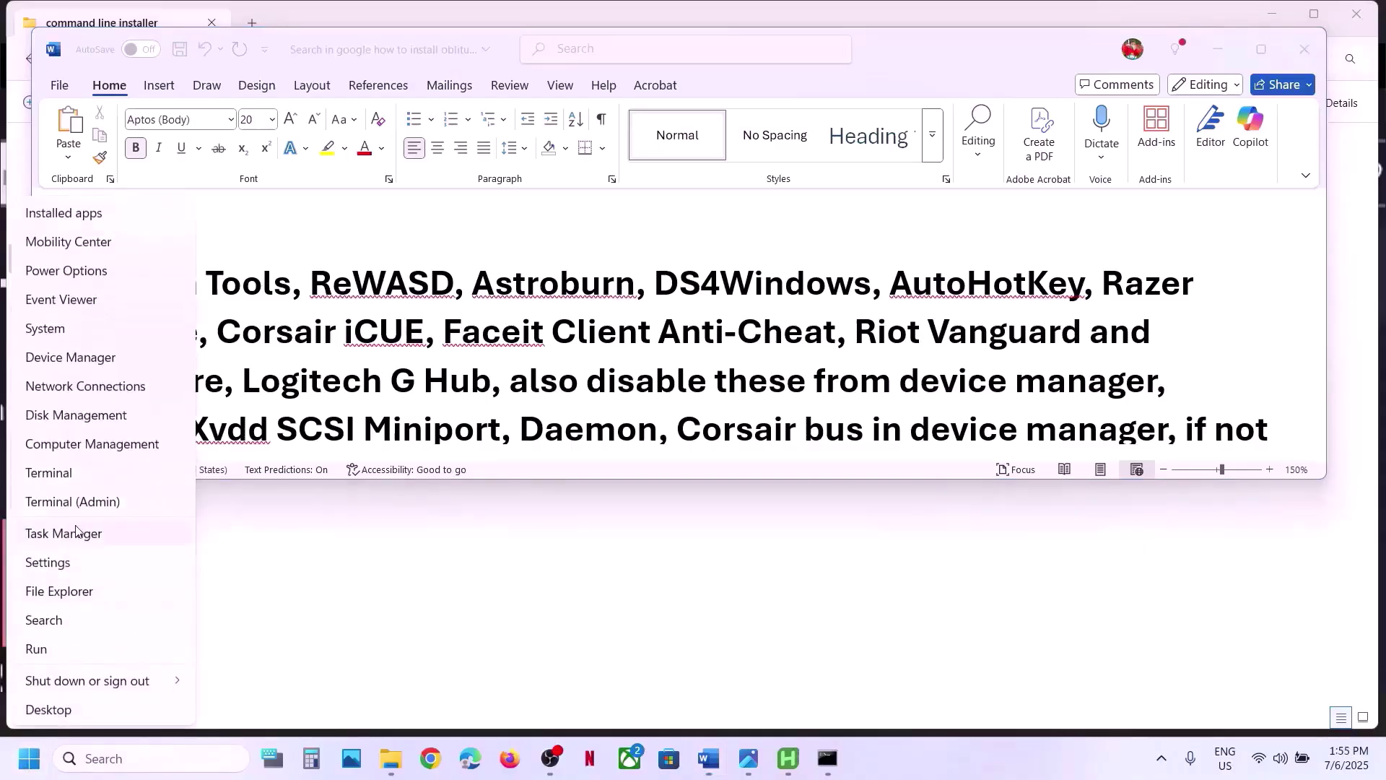
pyautogui.click(63, 533)
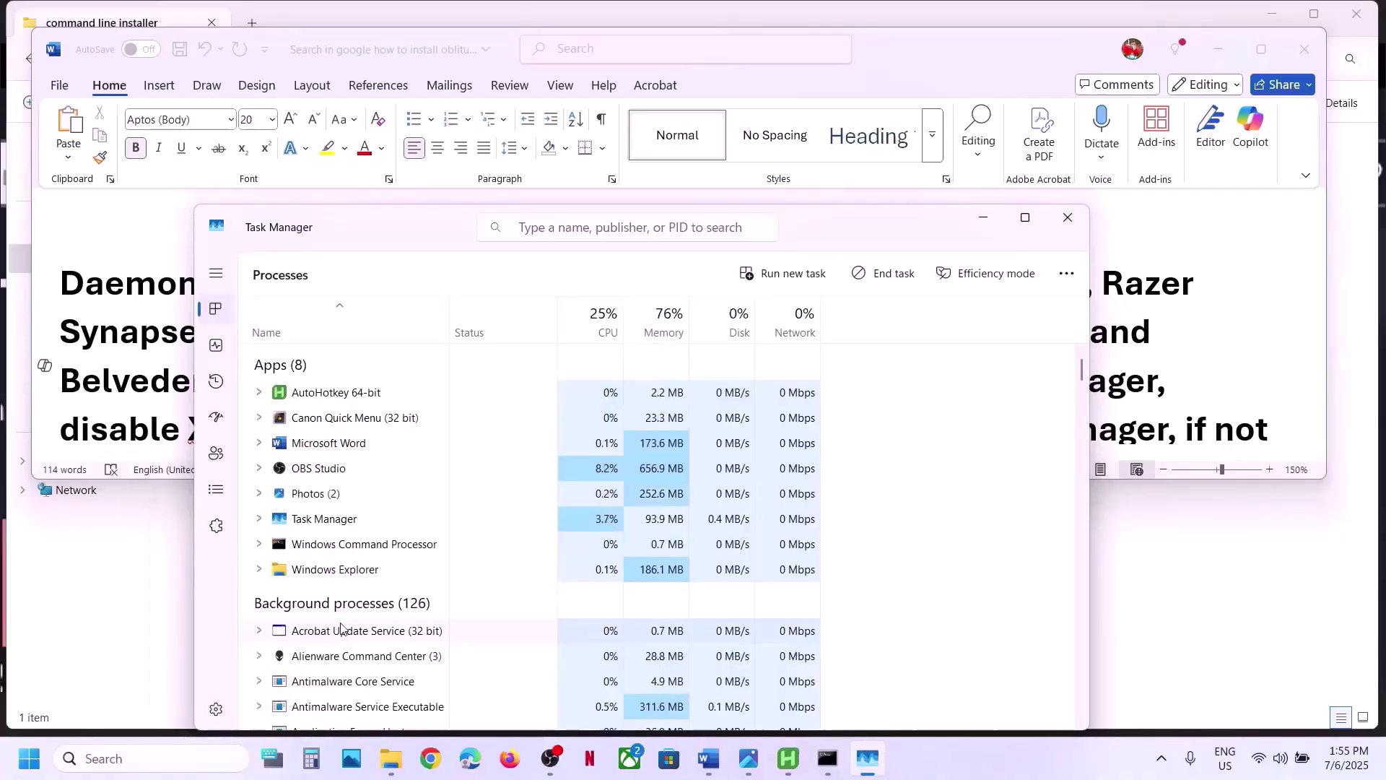
# End the DAEMON Tools Lite Agent and DAEMON Tools Shell Extension processes, then return to Word
pyautogui.press('d')
pyautogui.scroll(-1, 341, 627)
pyautogui.scroll(-1, 361, 634)
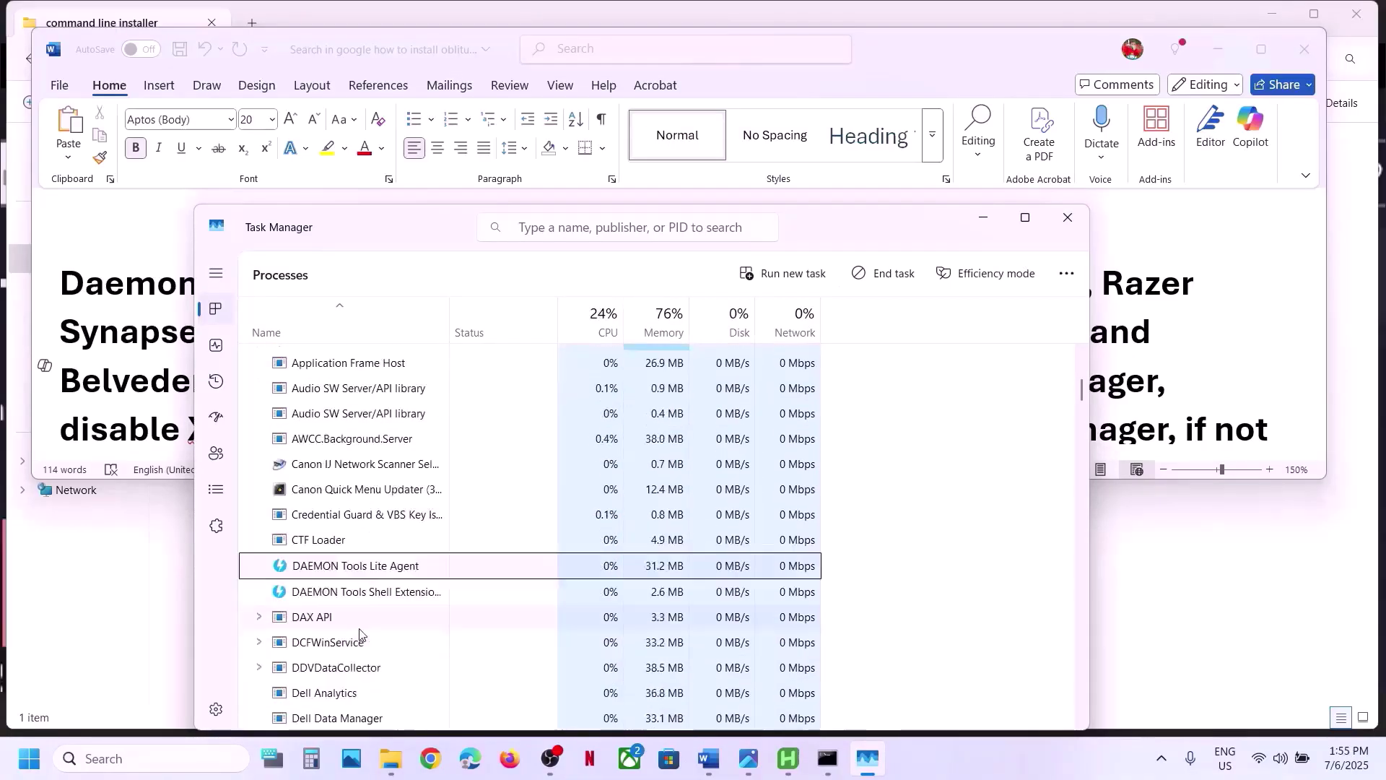
pyautogui.rightClick(390, 546)
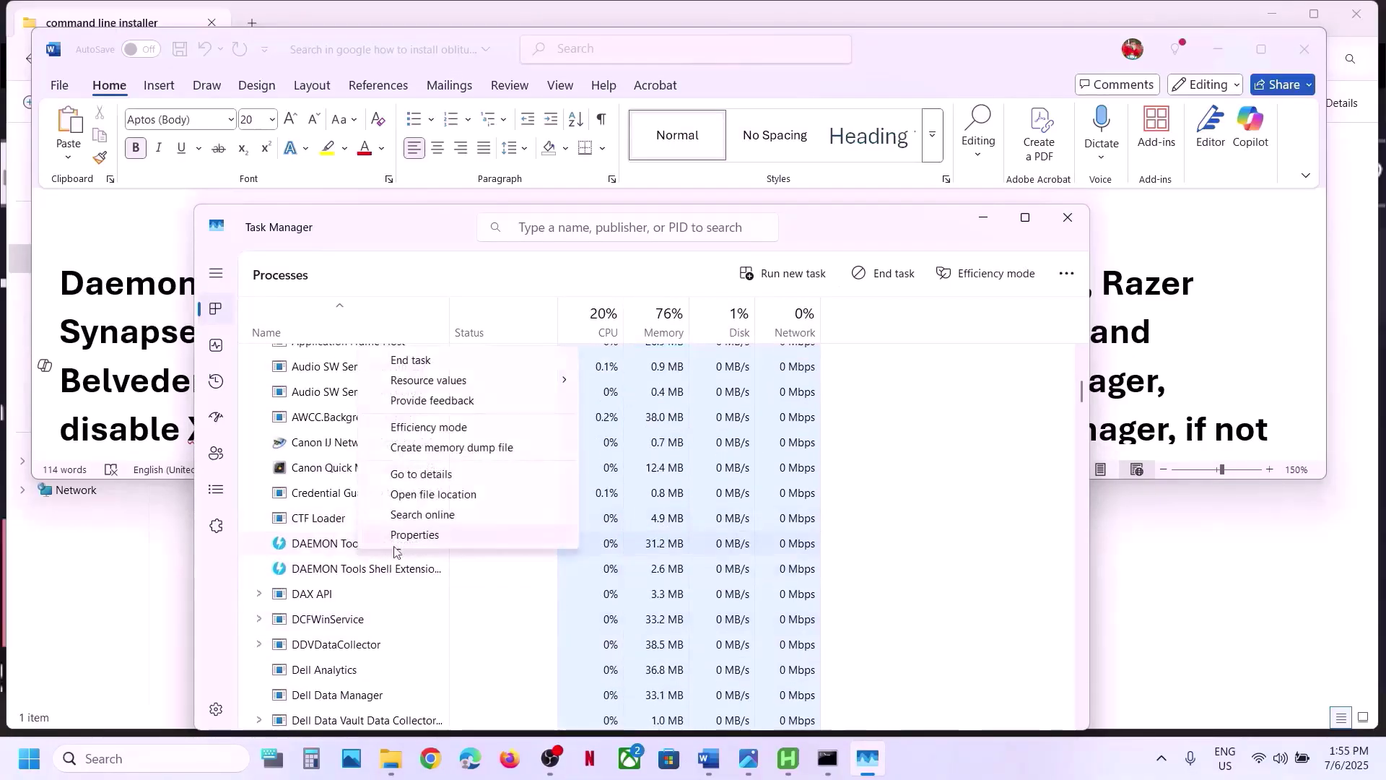
pyautogui.click(422, 365)
pyautogui.rightClick(347, 543)
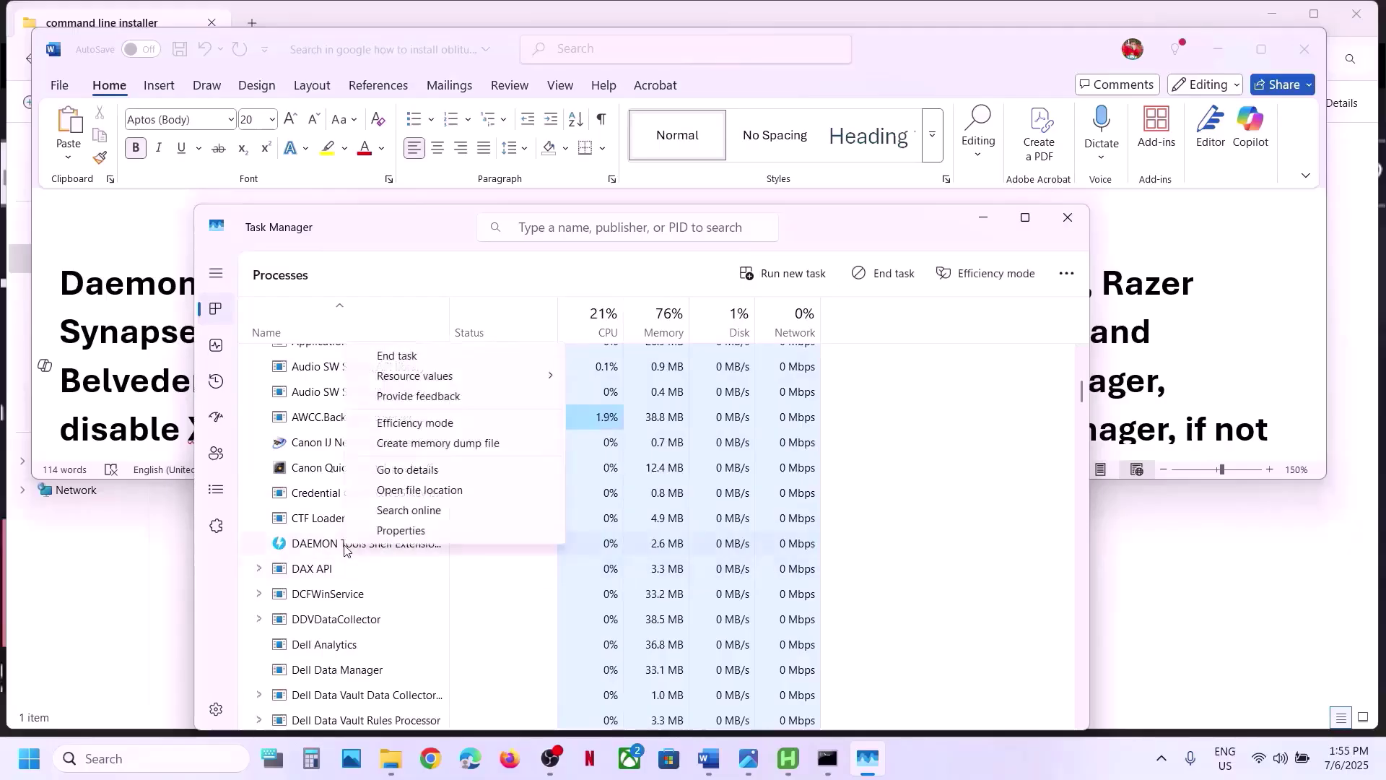
pyautogui.click(402, 356)
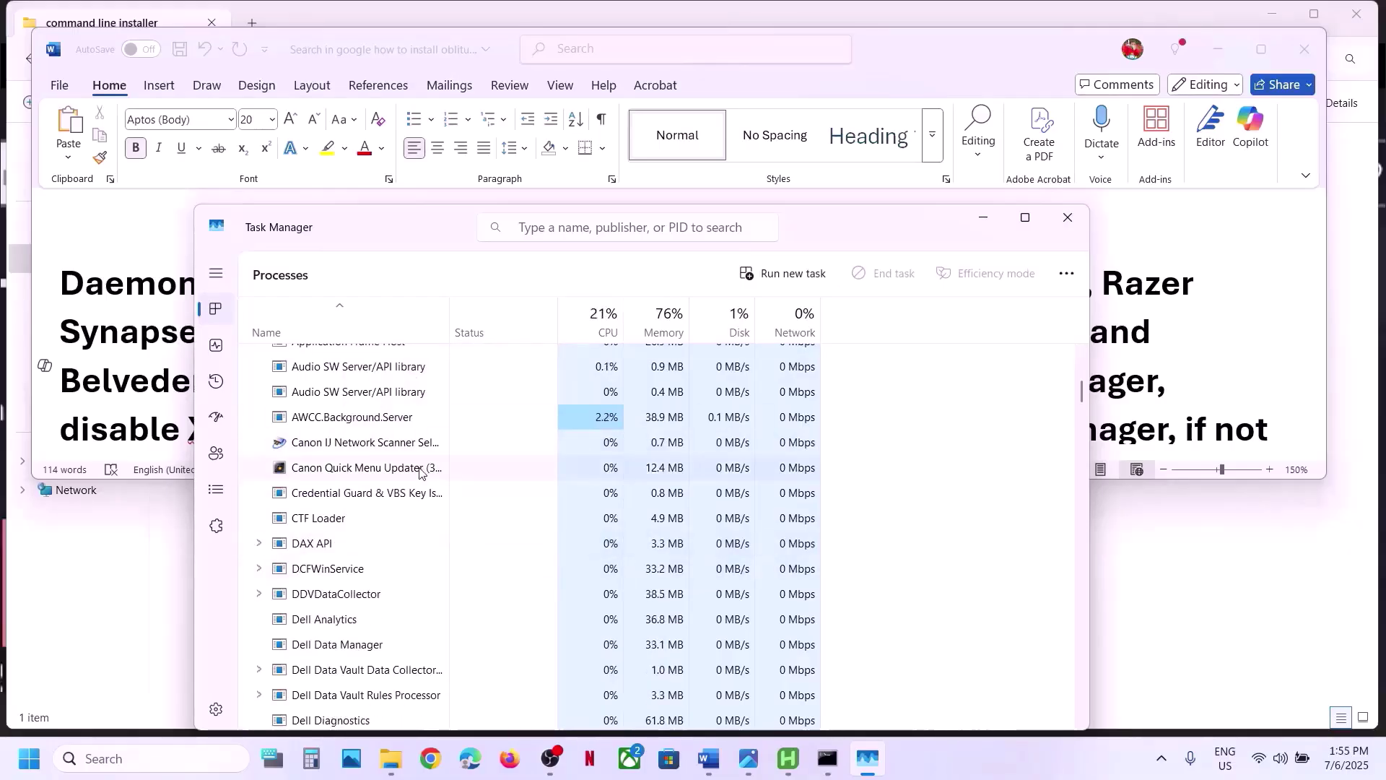
pyautogui.scroll(1, 420, 472)
pyautogui.hotkey('alt', 'Tab')
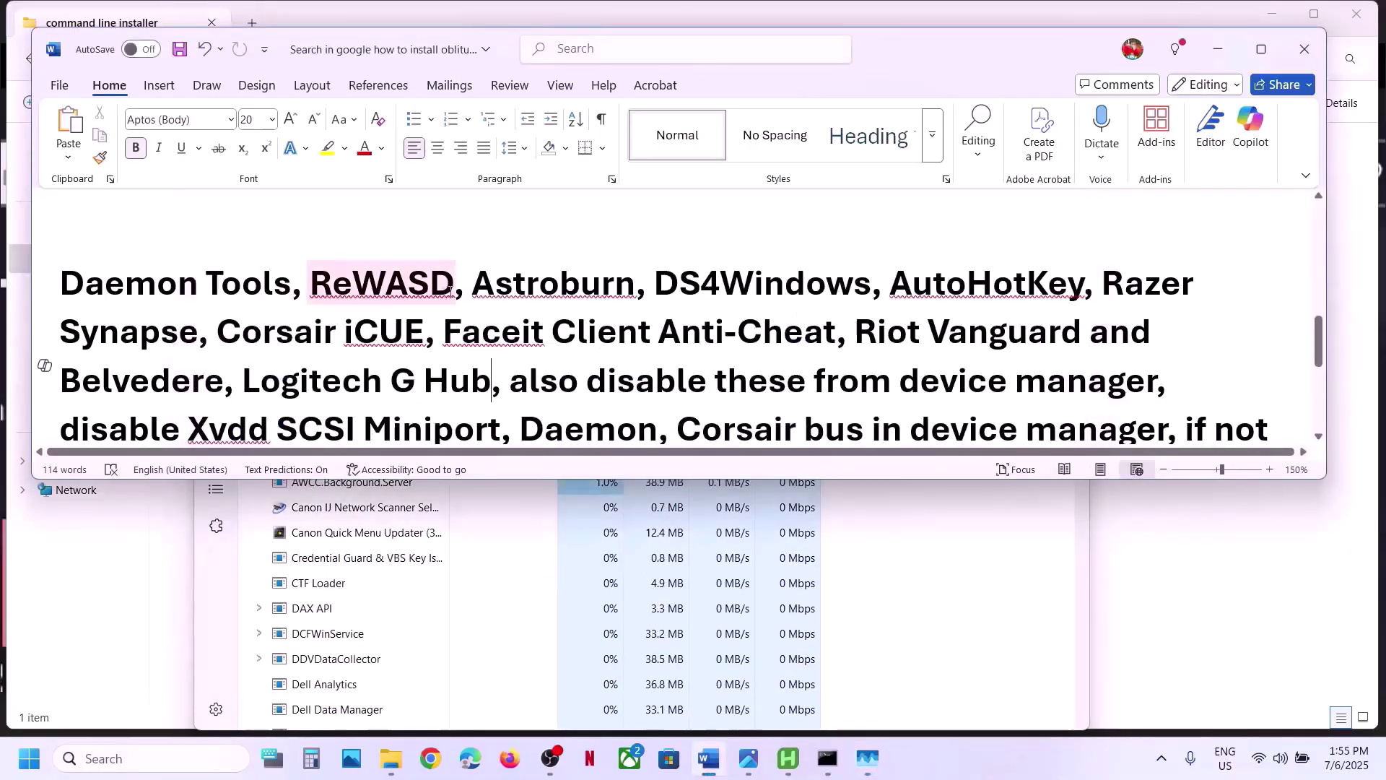
# Mark ReWASD in the notes and end the reWASD process in Task Manager
pyautogui.doubleClick(307, 296)
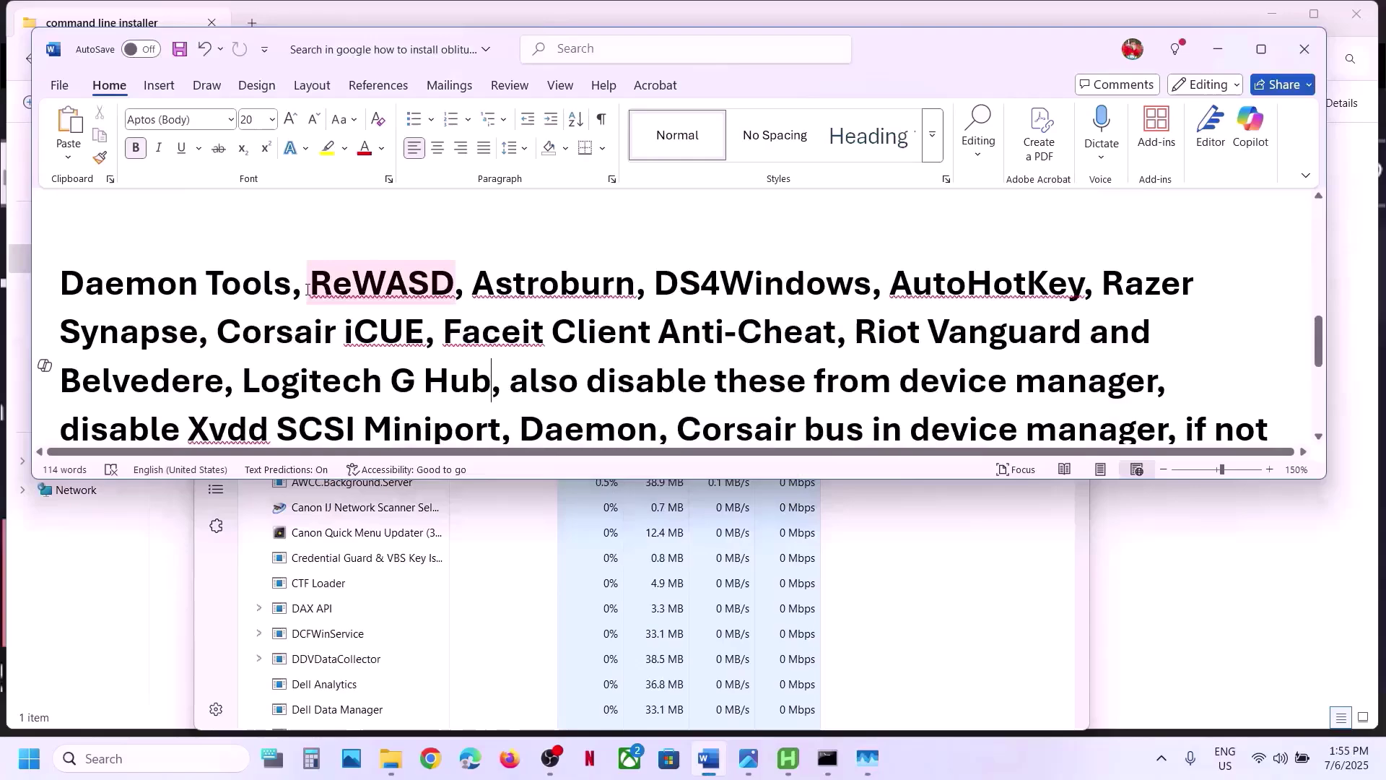
pyautogui.click(387, 585)
pyautogui.scroll(-12, 387, 585)
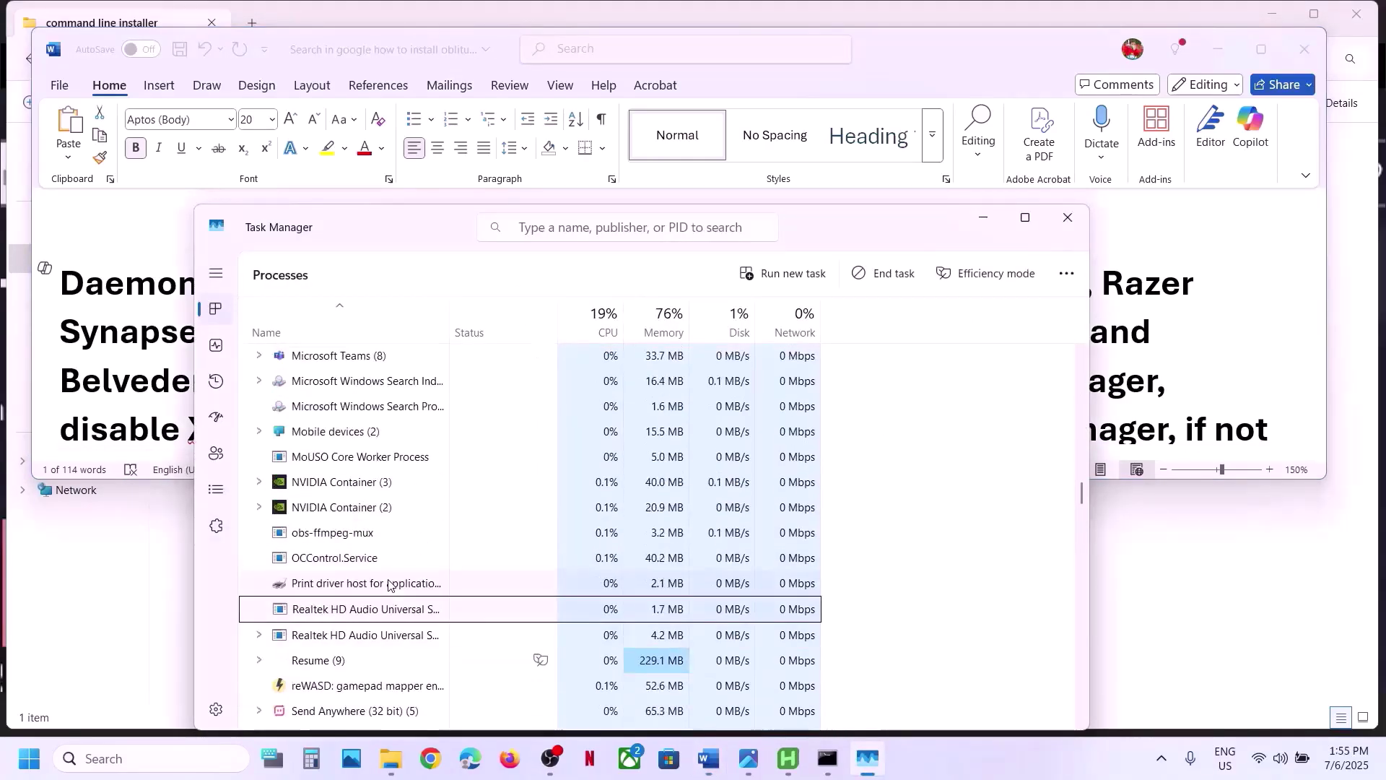
pyautogui.rightClick(333, 620)
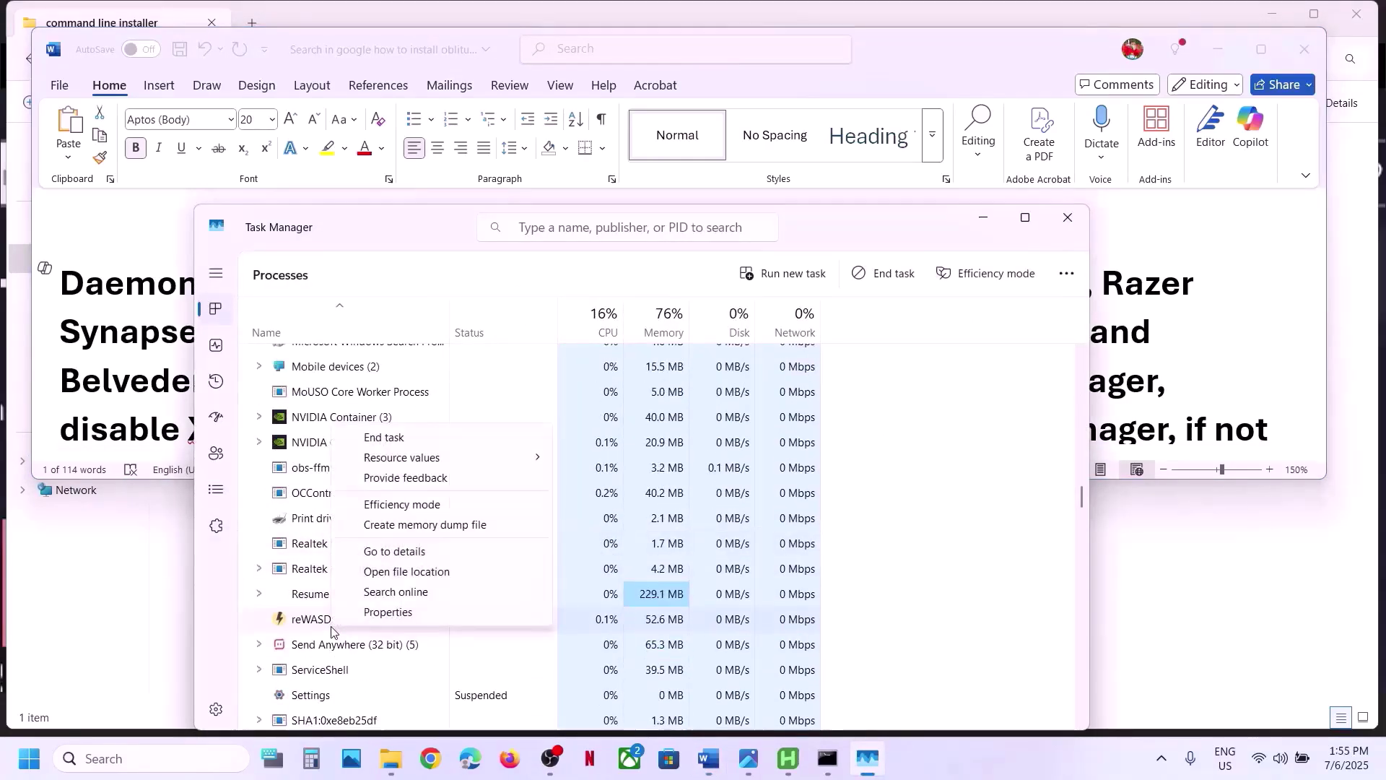
pyautogui.click(401, 442)
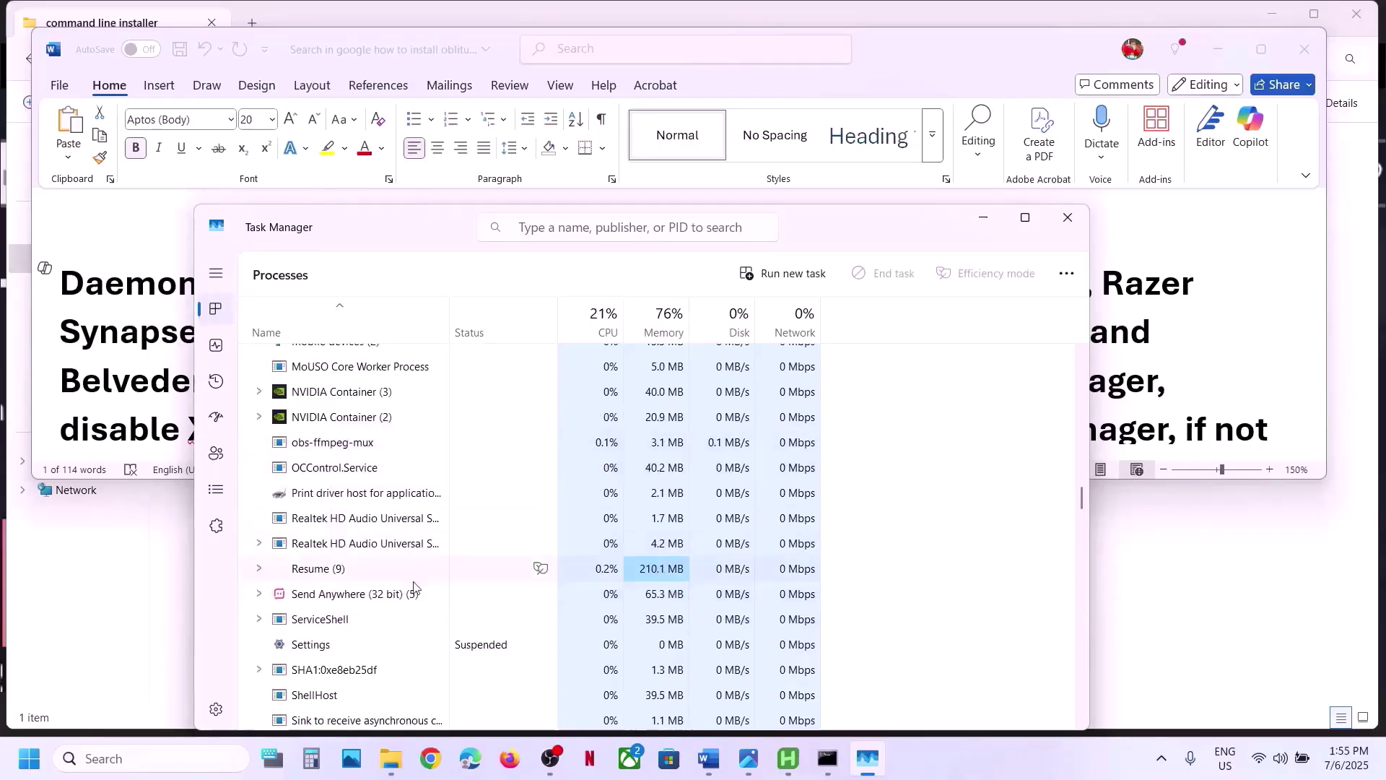
# Mark Astroburn and DS4Windows in the notes, then jump to DS4Windows in Task Manager by typing 'ds4'
pyautogui.hotkey('alt', 'Tab')
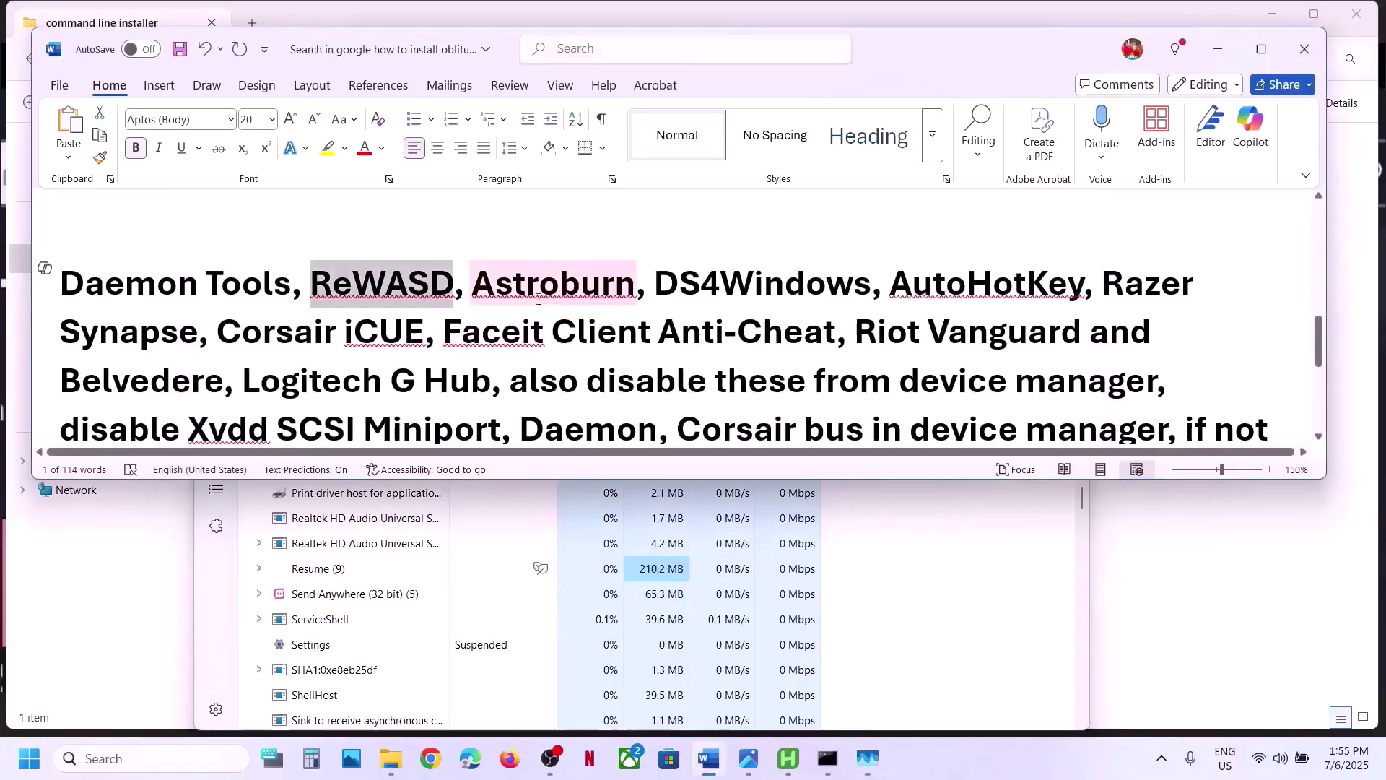
pyautogui.moveTo(637, 289); pyautogui.dragTo(873, 285)
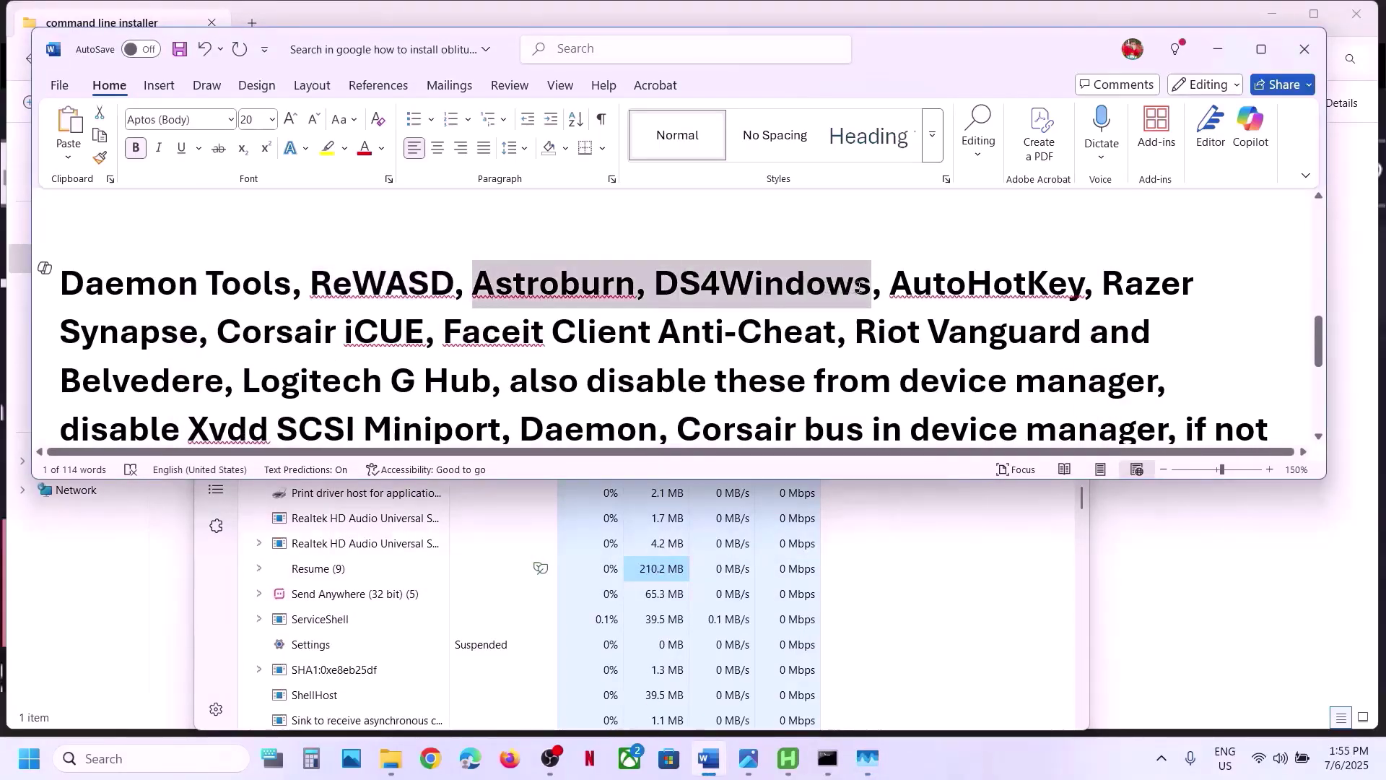
pyautogui.hotkey('alt', 'Tab')
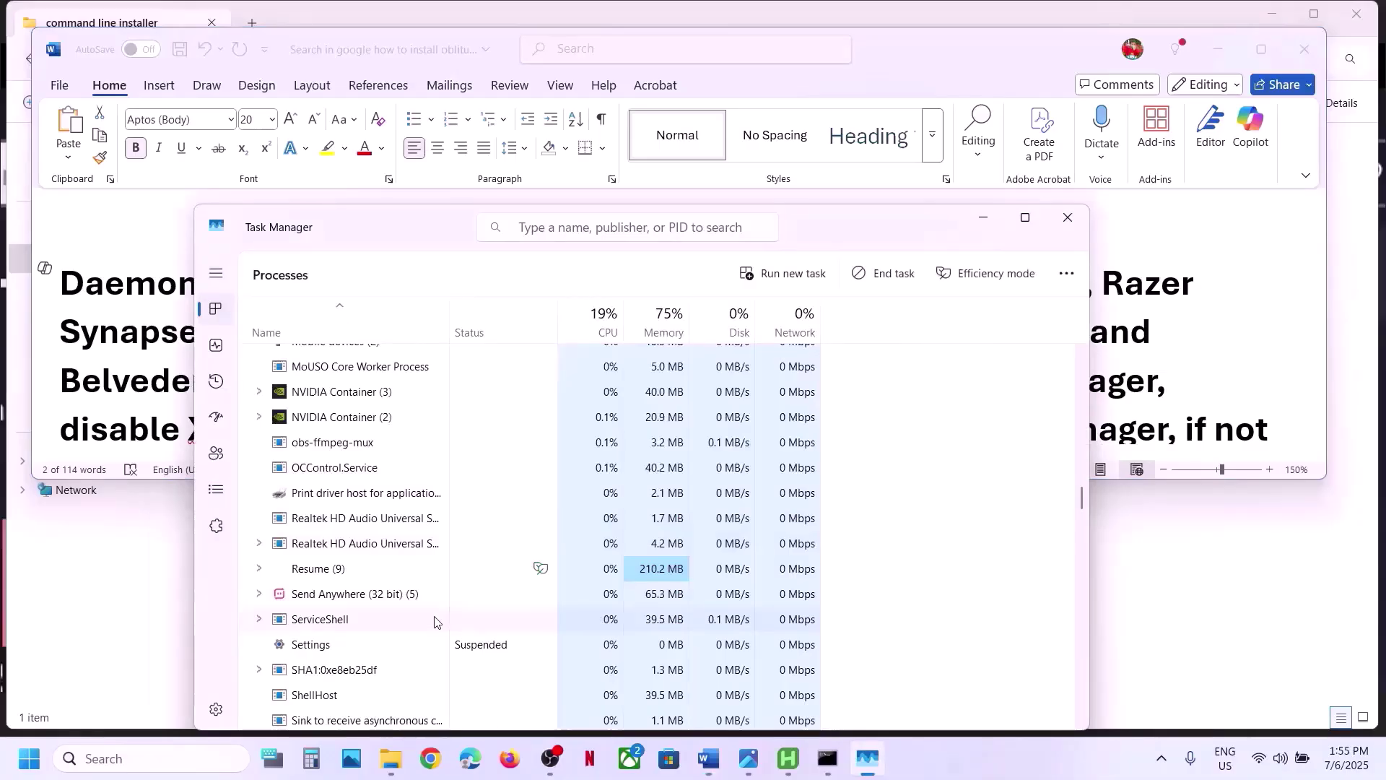
pyautogui.write('ds4')
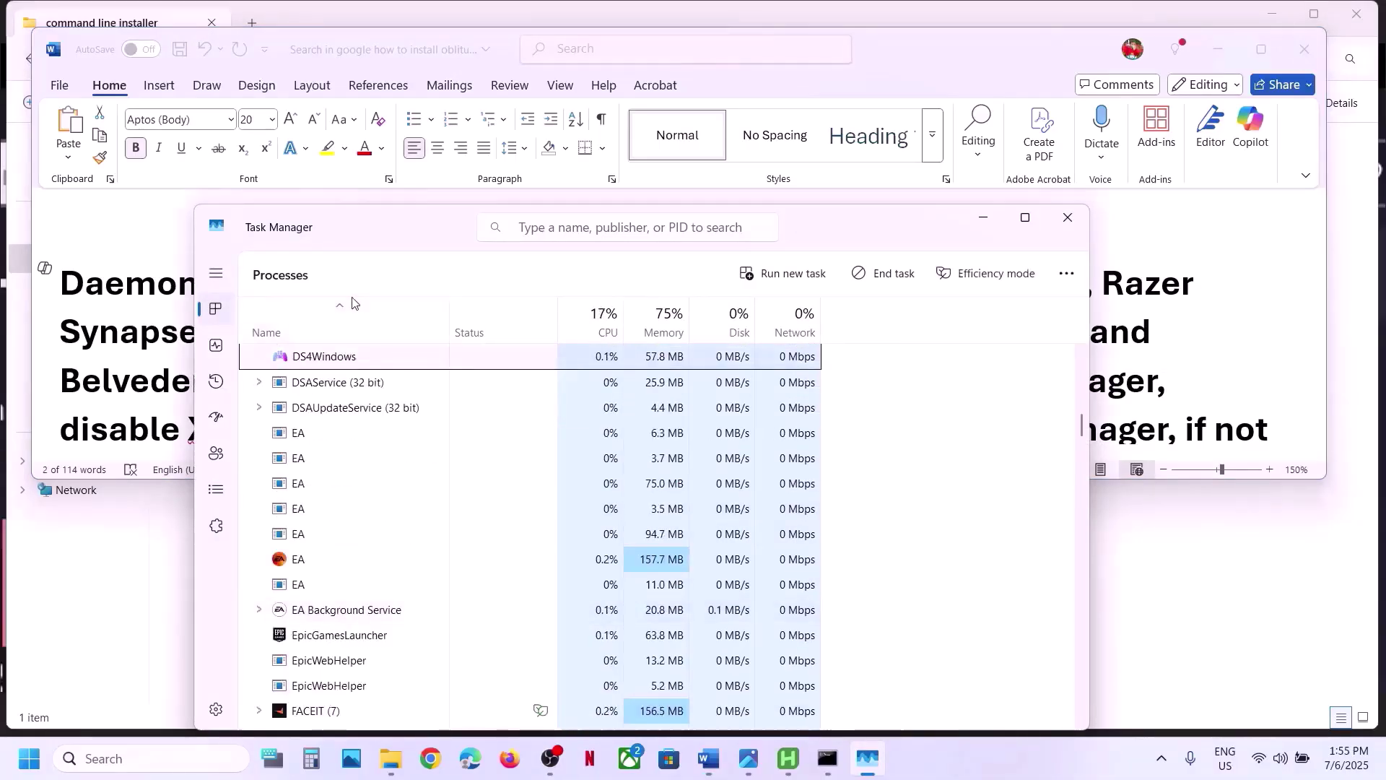
# End the DS4Windows process and the FACEIT process group in Task Manager
pyautogui.rightClick(314, 361)
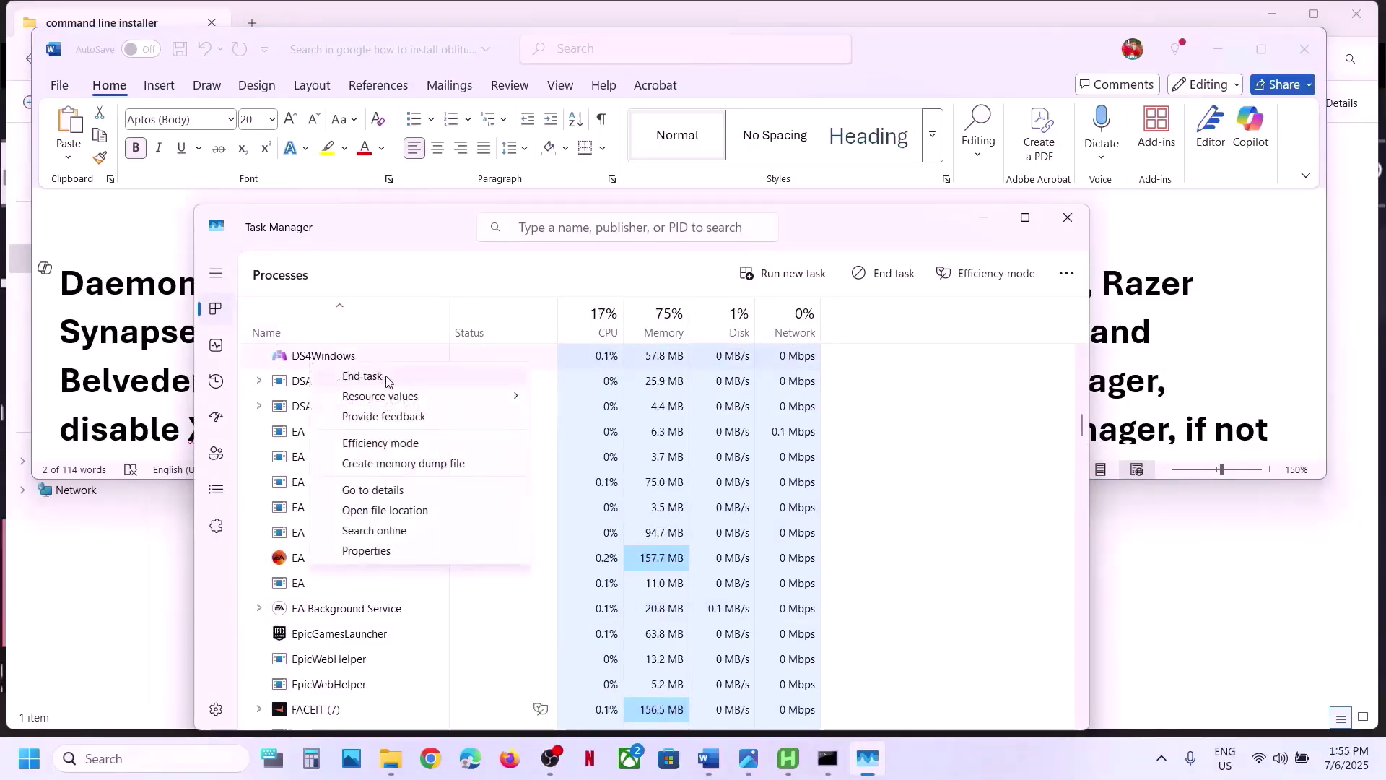
pyautogui.click(386, 377)
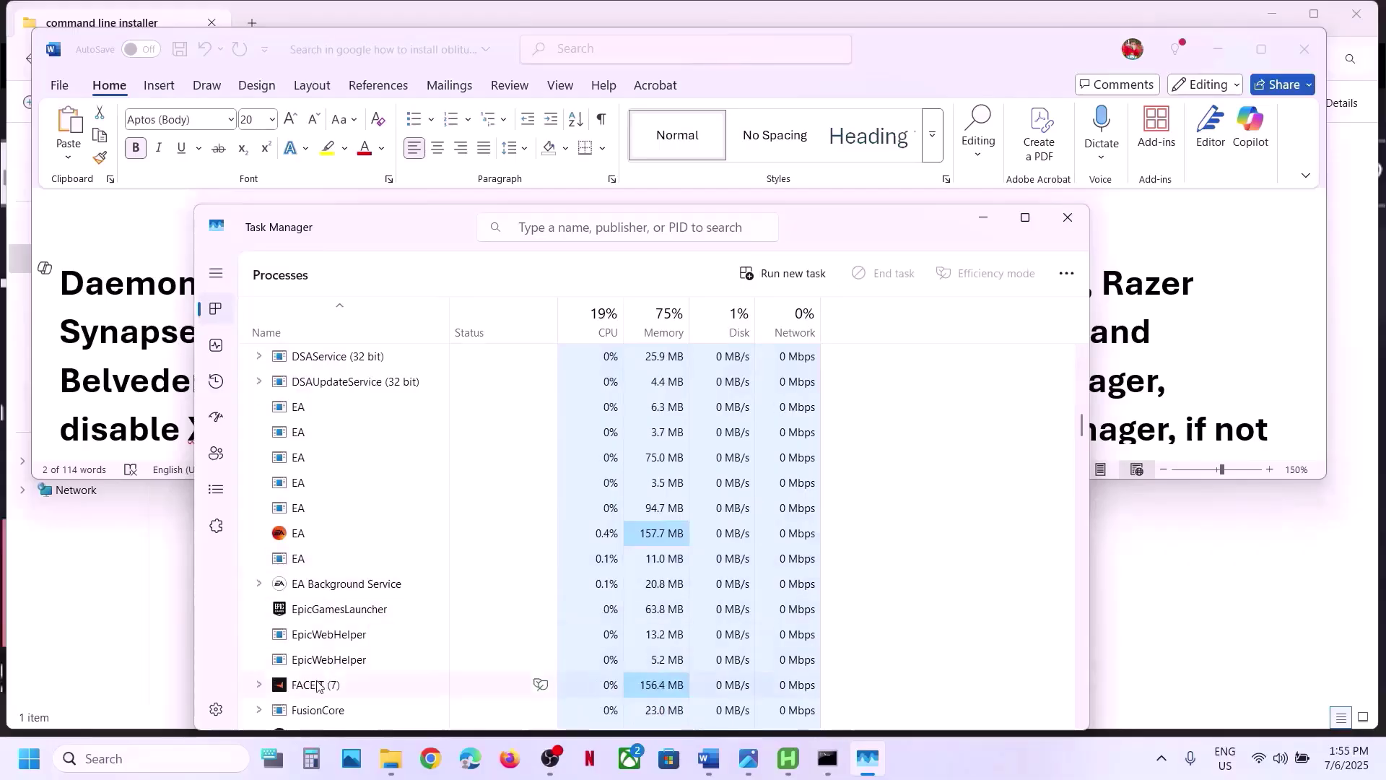
pyautogui.rightClick(318, 684)
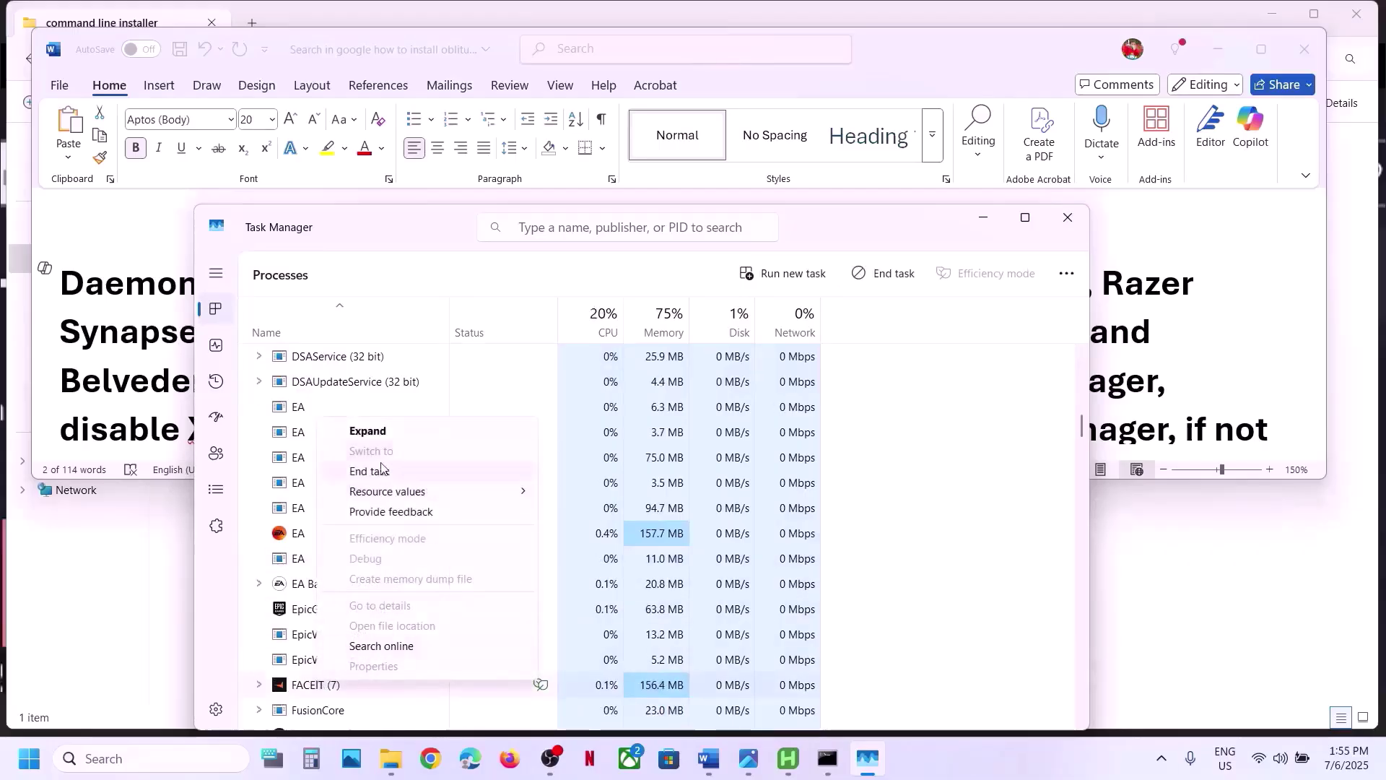
pyautogui.click(377, 473)
# In the Word notes, highlight Riot Vanguard and Logitech G Hub
pyautogui.click(161, 390)
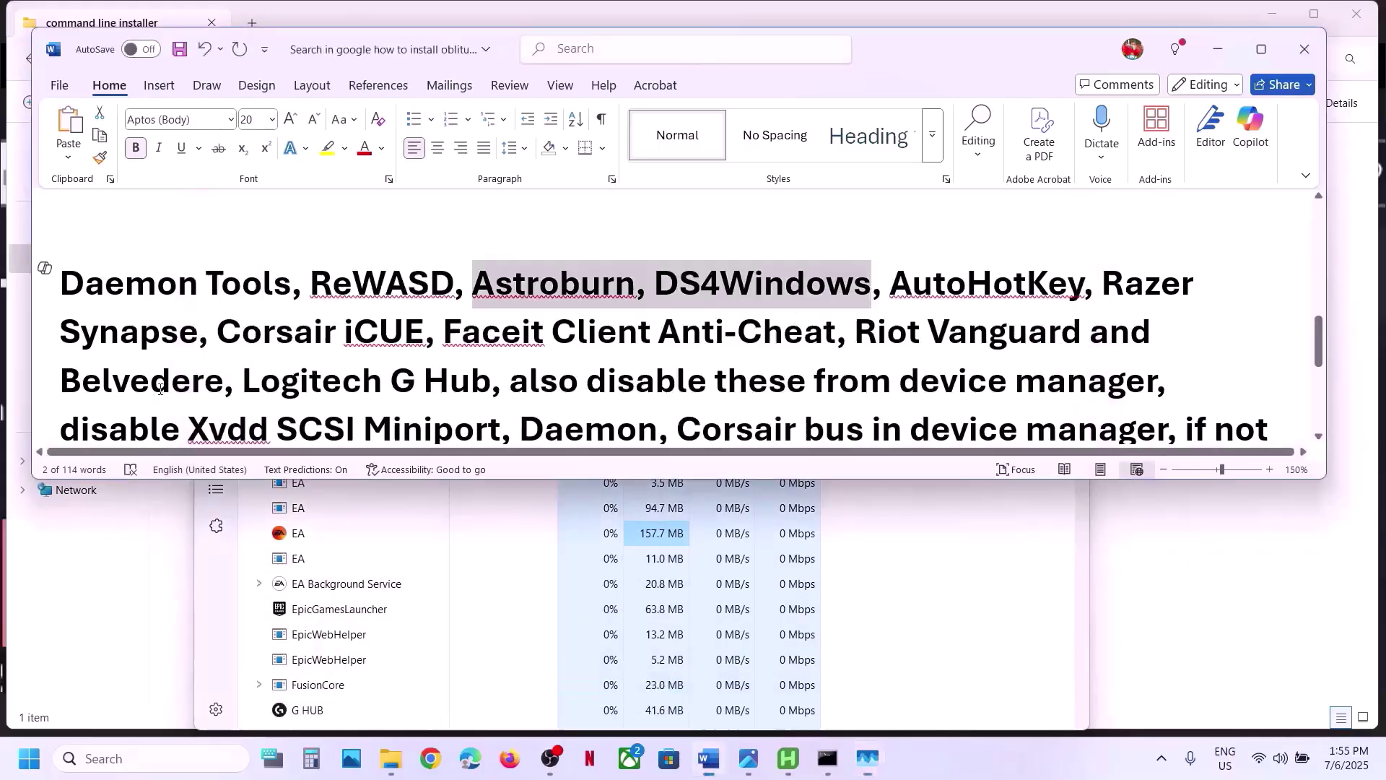
pyautogui.moveTo(881, 331); pyautogui.dragTo(1086, 333)
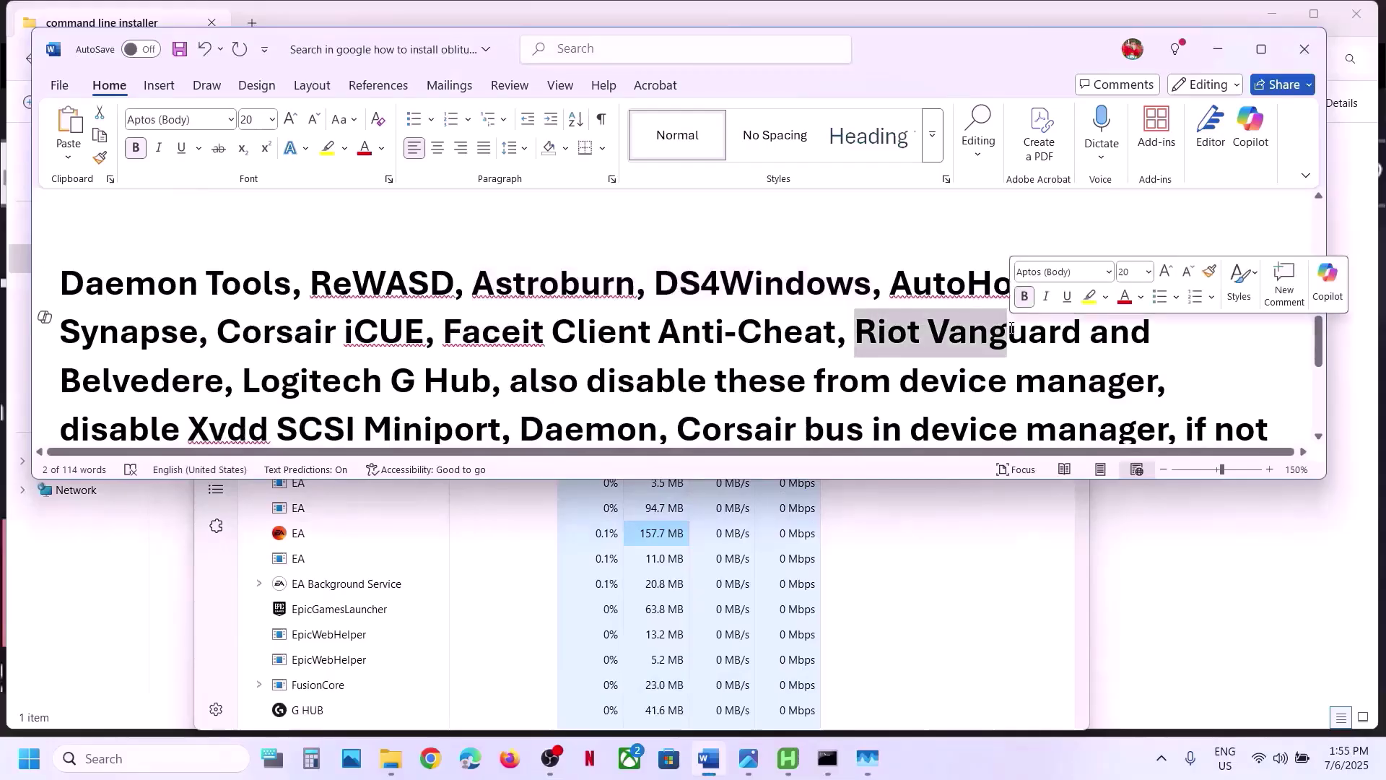
pyautogui.moveTo(246, 380); pyautogui.dragTo(542, 357)
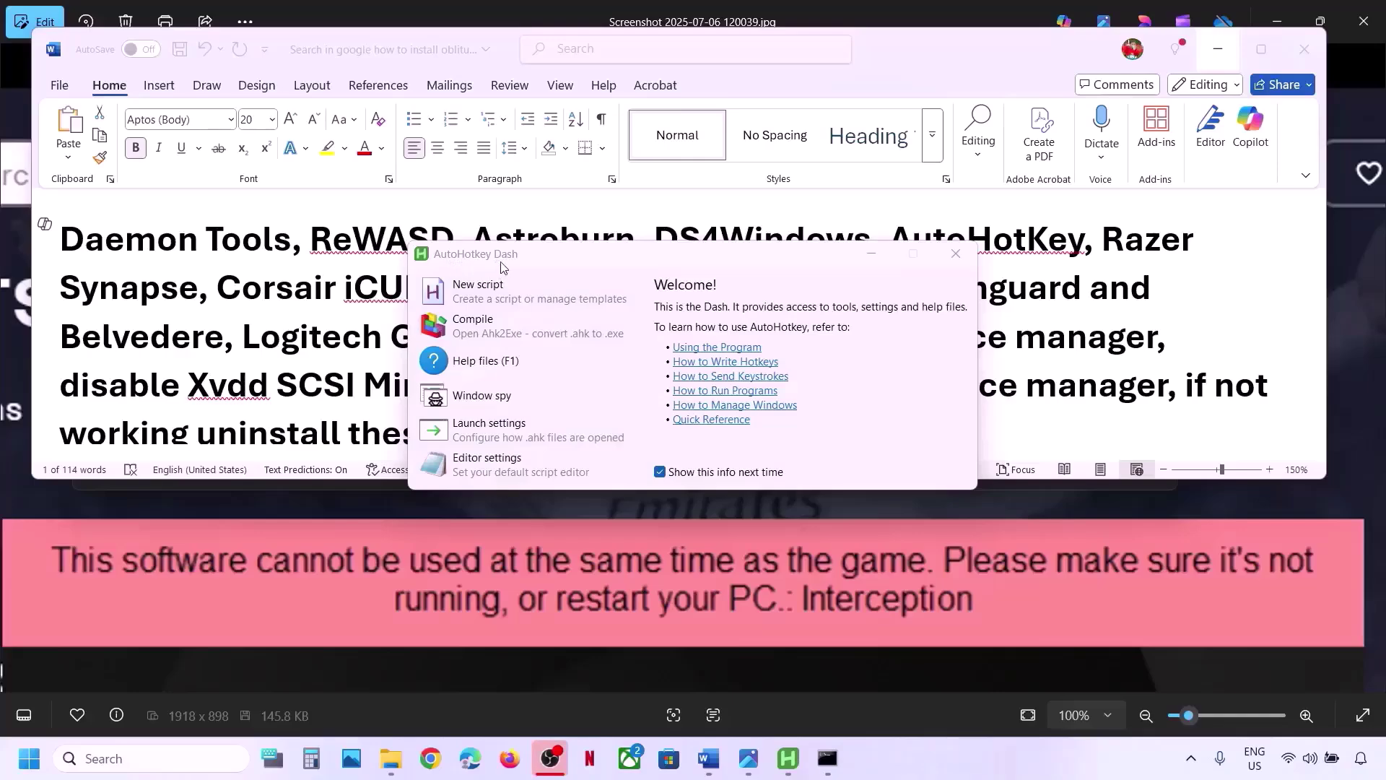
# Close AutoHotkey Dash, then reopen Task Manager, scroll through its processes, and close it
pyautogui.click(967, 261)
pyautogui.click(1191, 768)
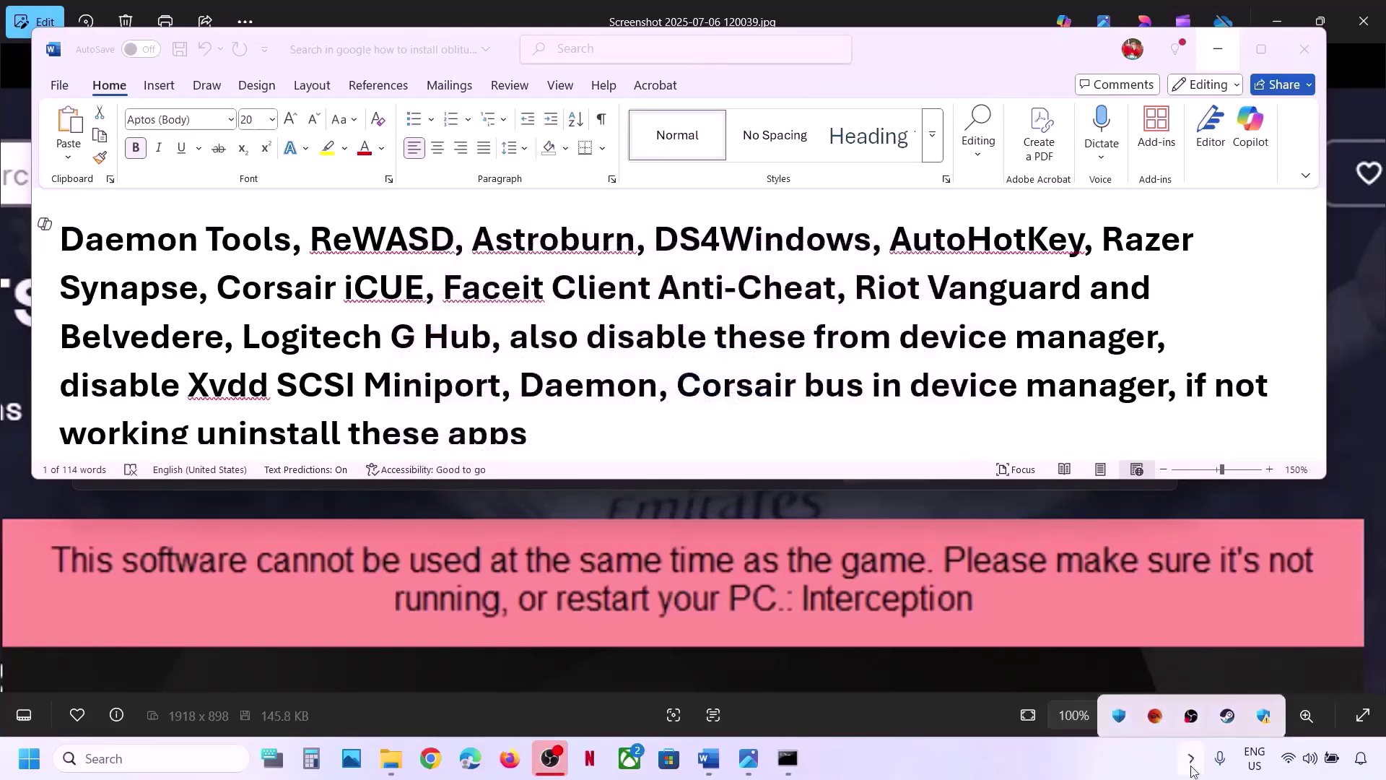
pyautogui.rightClick(859, 745)
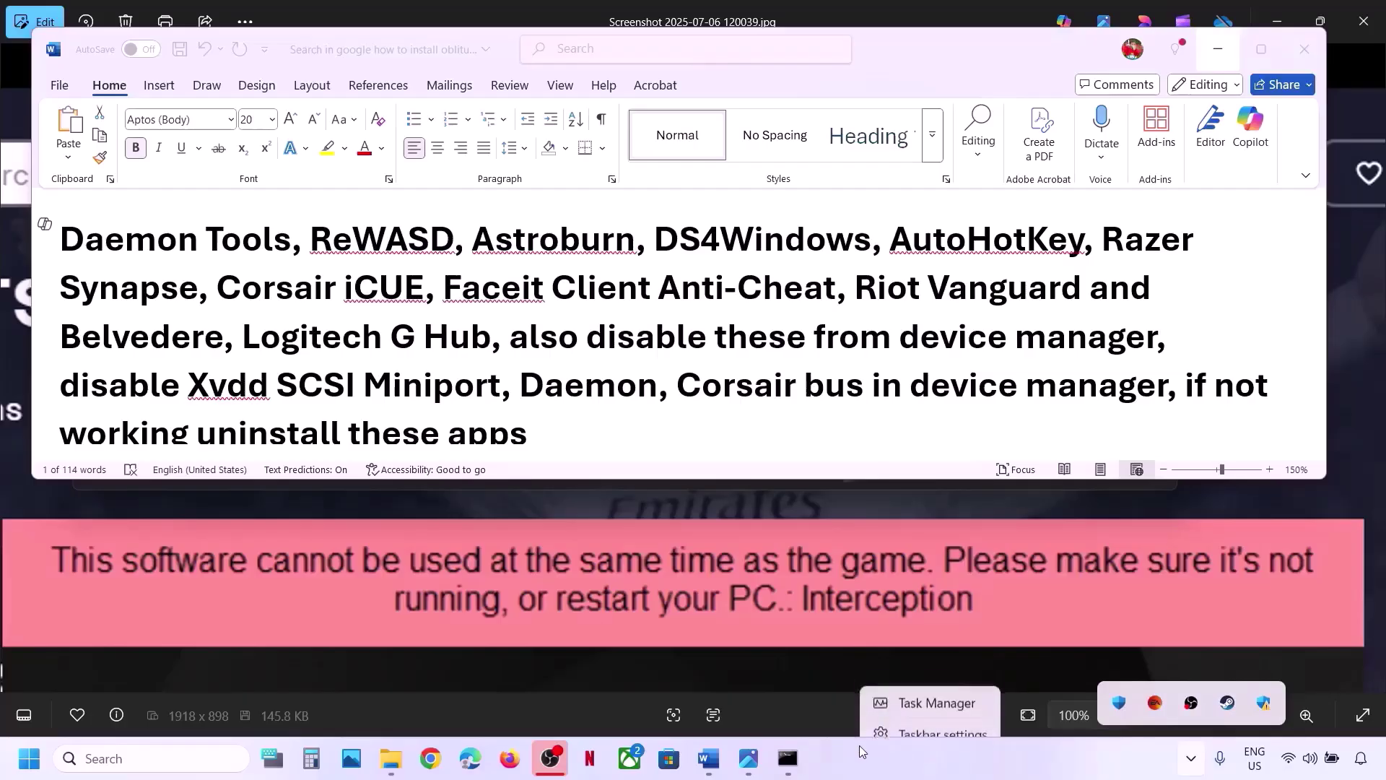
pyautogui.click(908, 691)
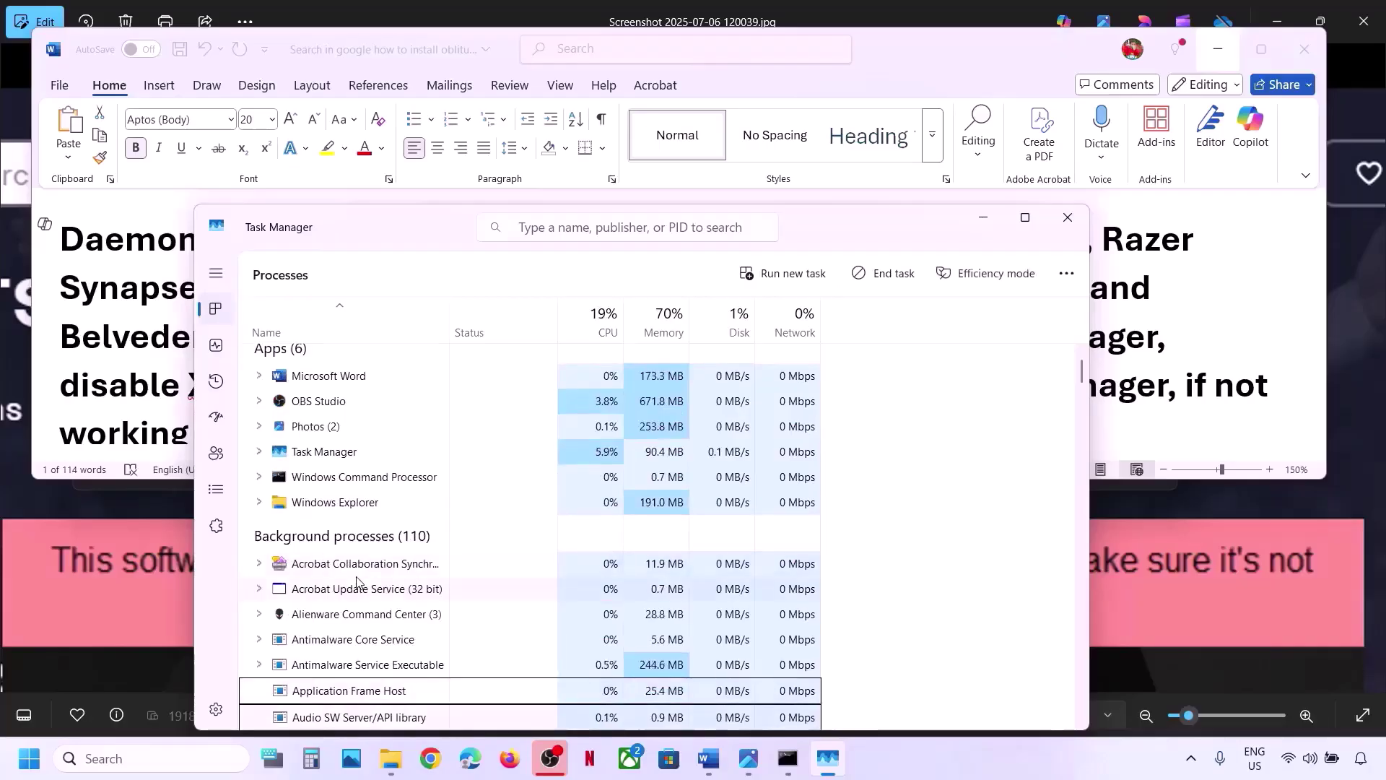
pyautogui.scroll(-1, 357, 581)
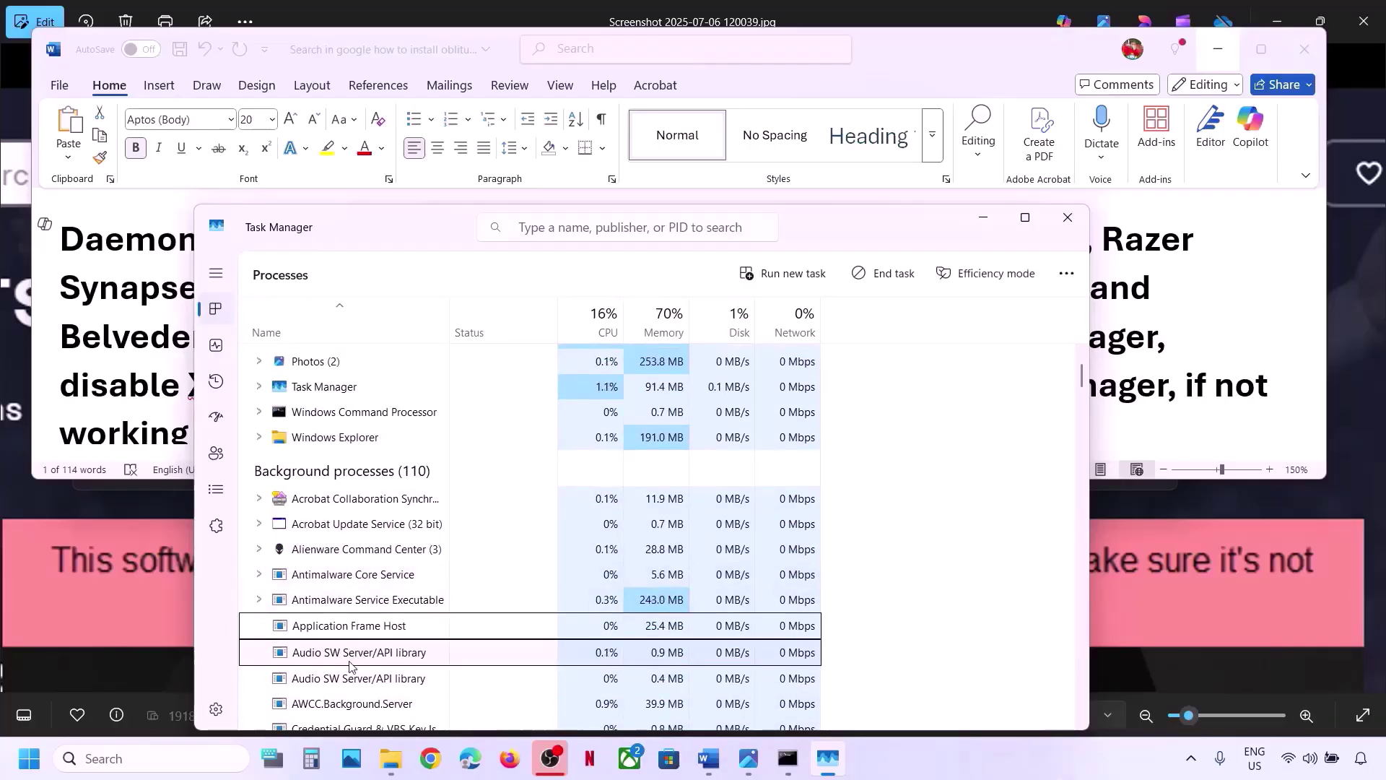
pyautogui.scroll(-1, 352, 636)
pyautogui.click(1067, 220)
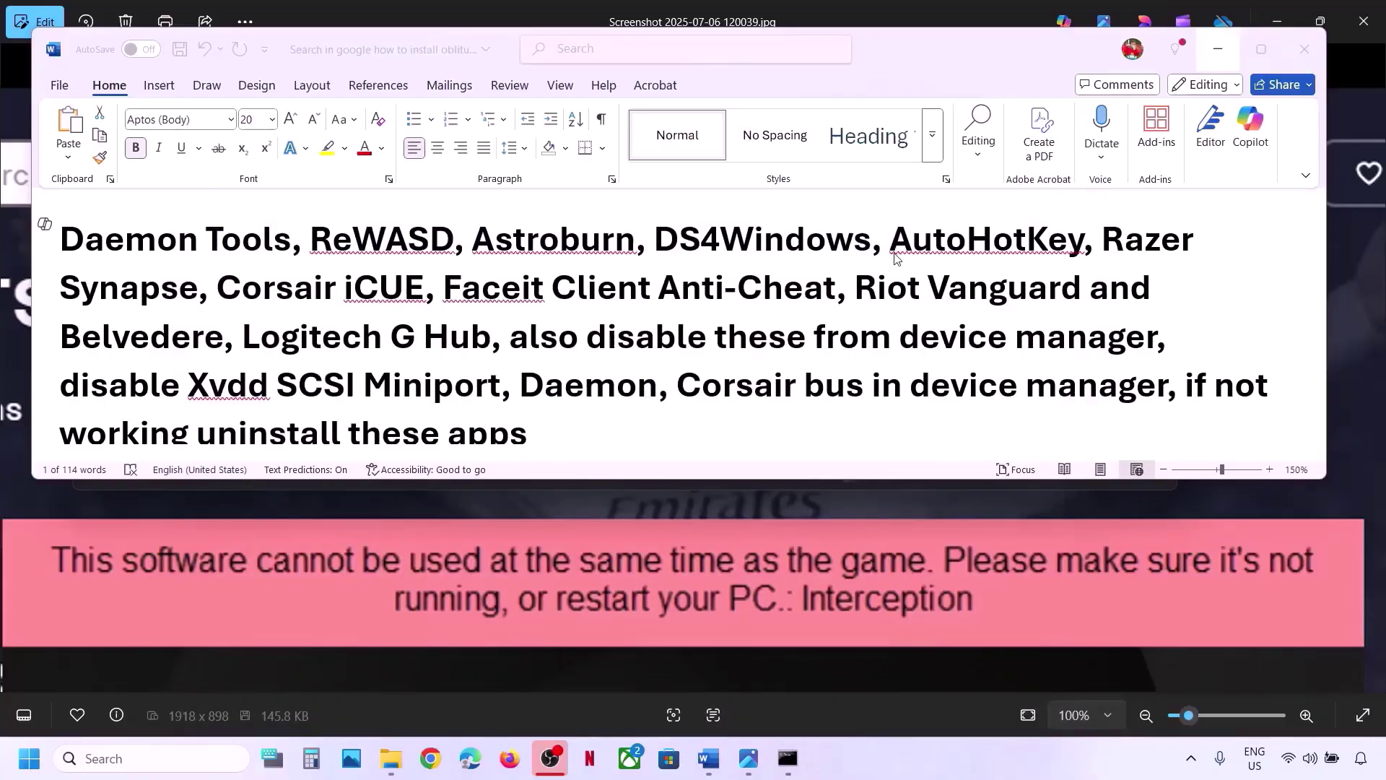
# Back in Word, select the conflicting-app list from Daemon Tools to Logitech G Hub
pyautogui.doubleClick(895, 249)
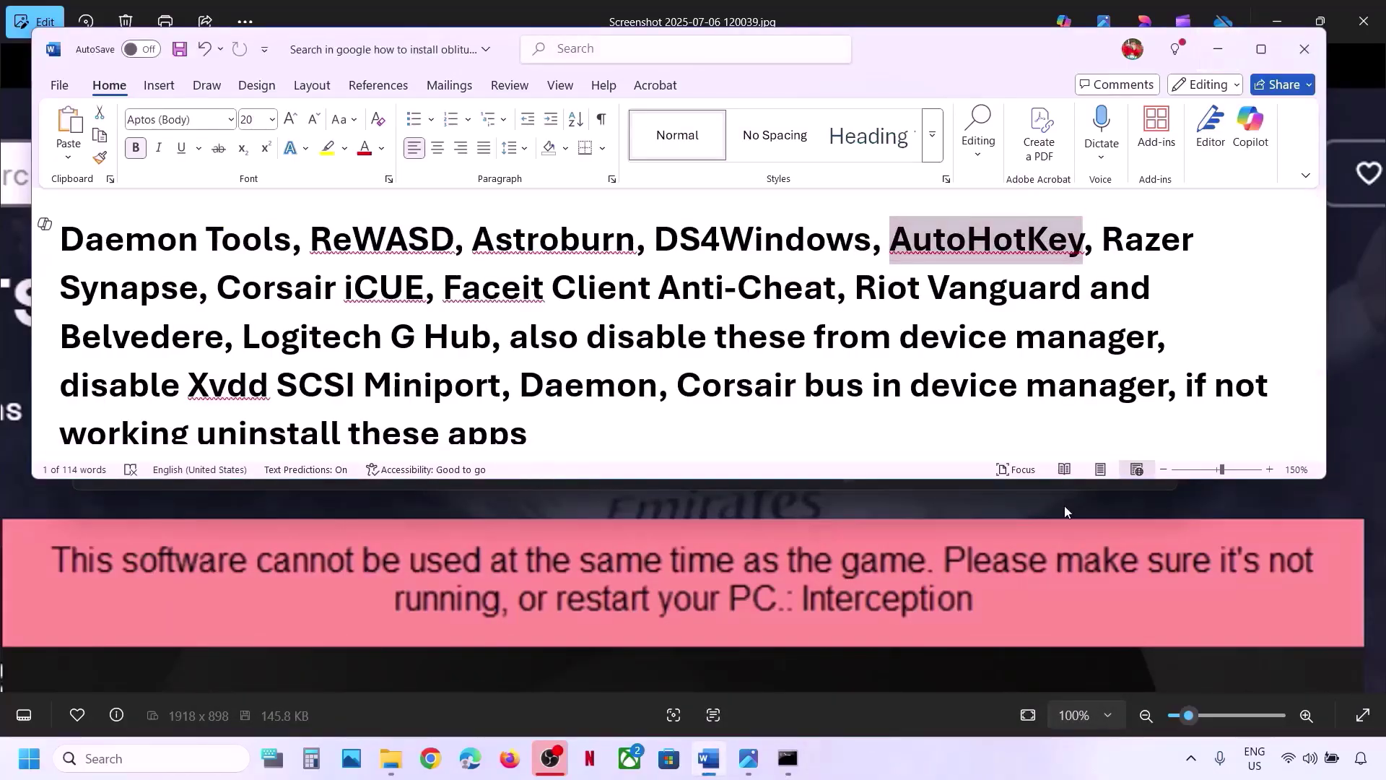
pyautogui.click(929, 759)
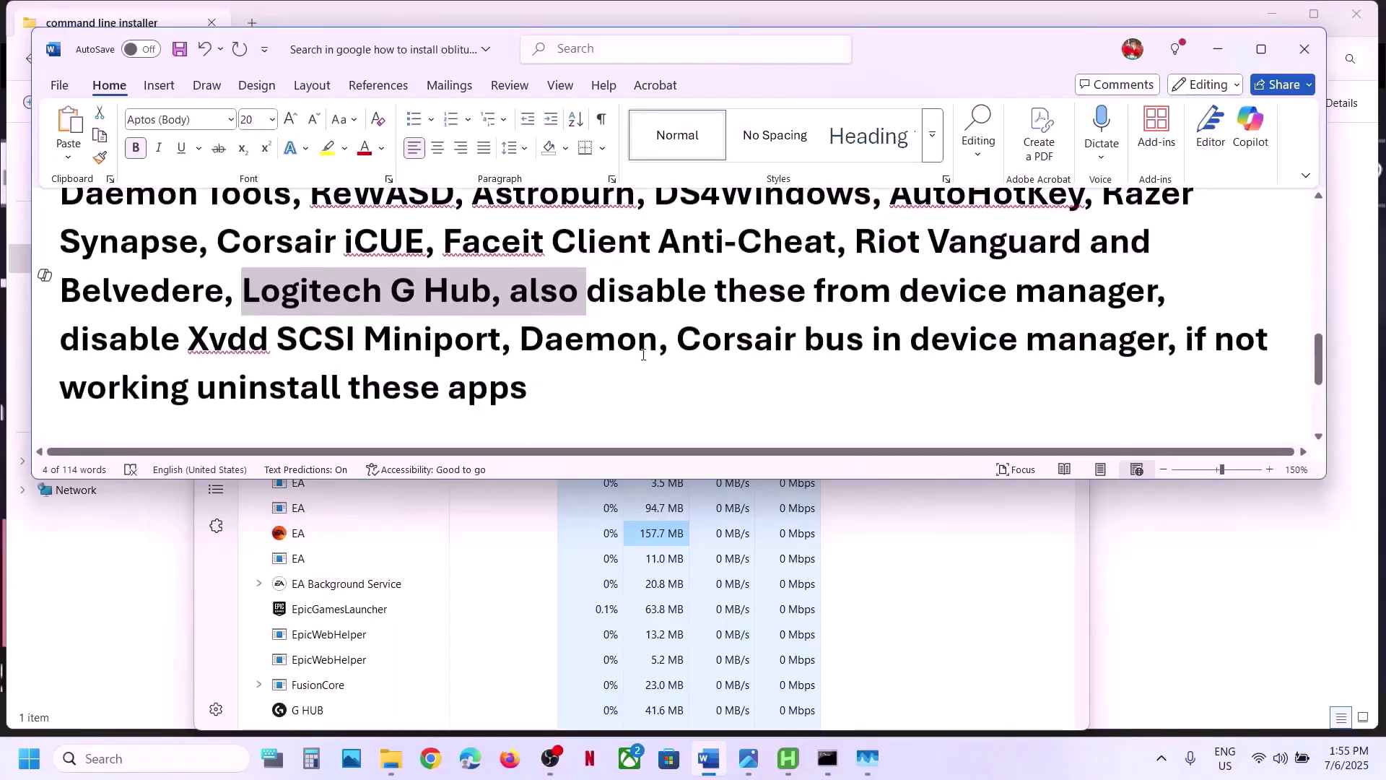
pyautogui.scroll(2, 79, 321)
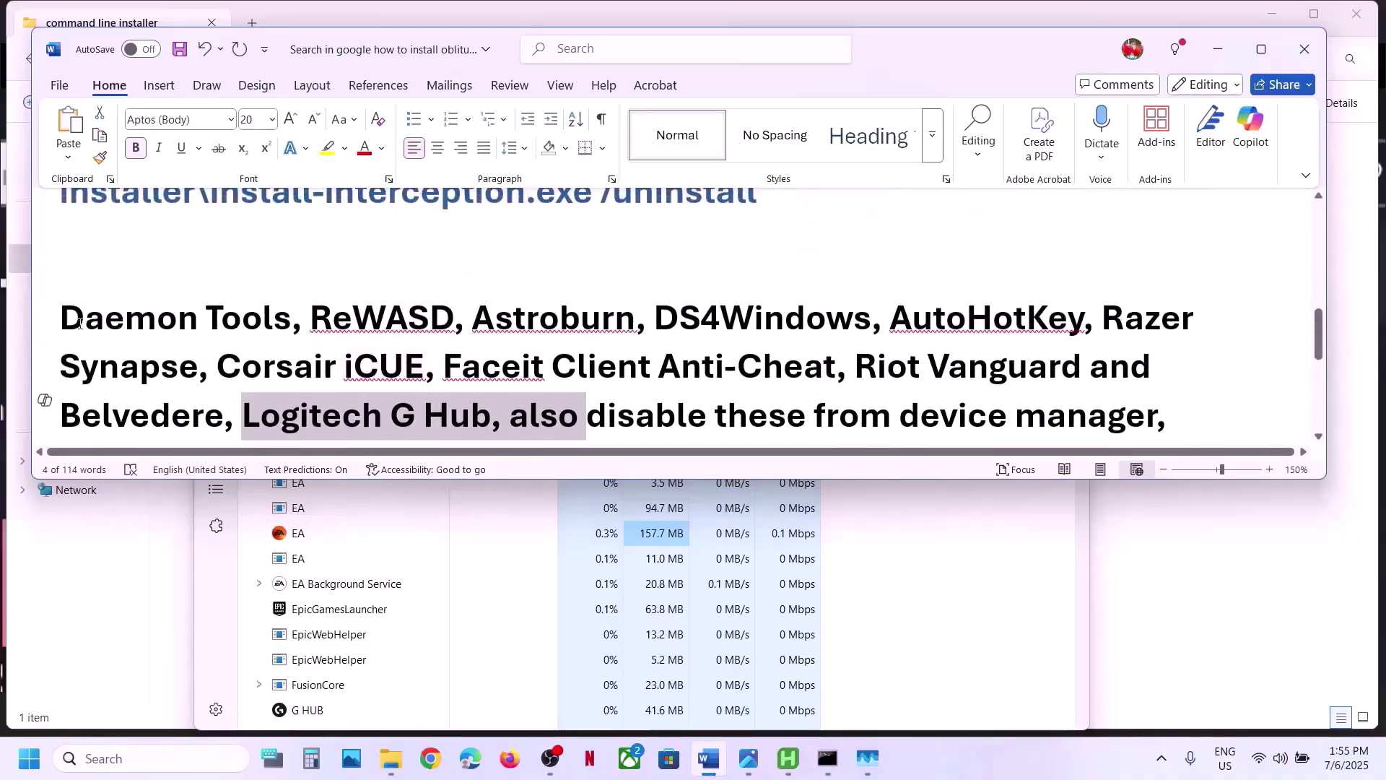
pyautogui.moveTo(60, 319); pyautogui.dragTo(496, 412)
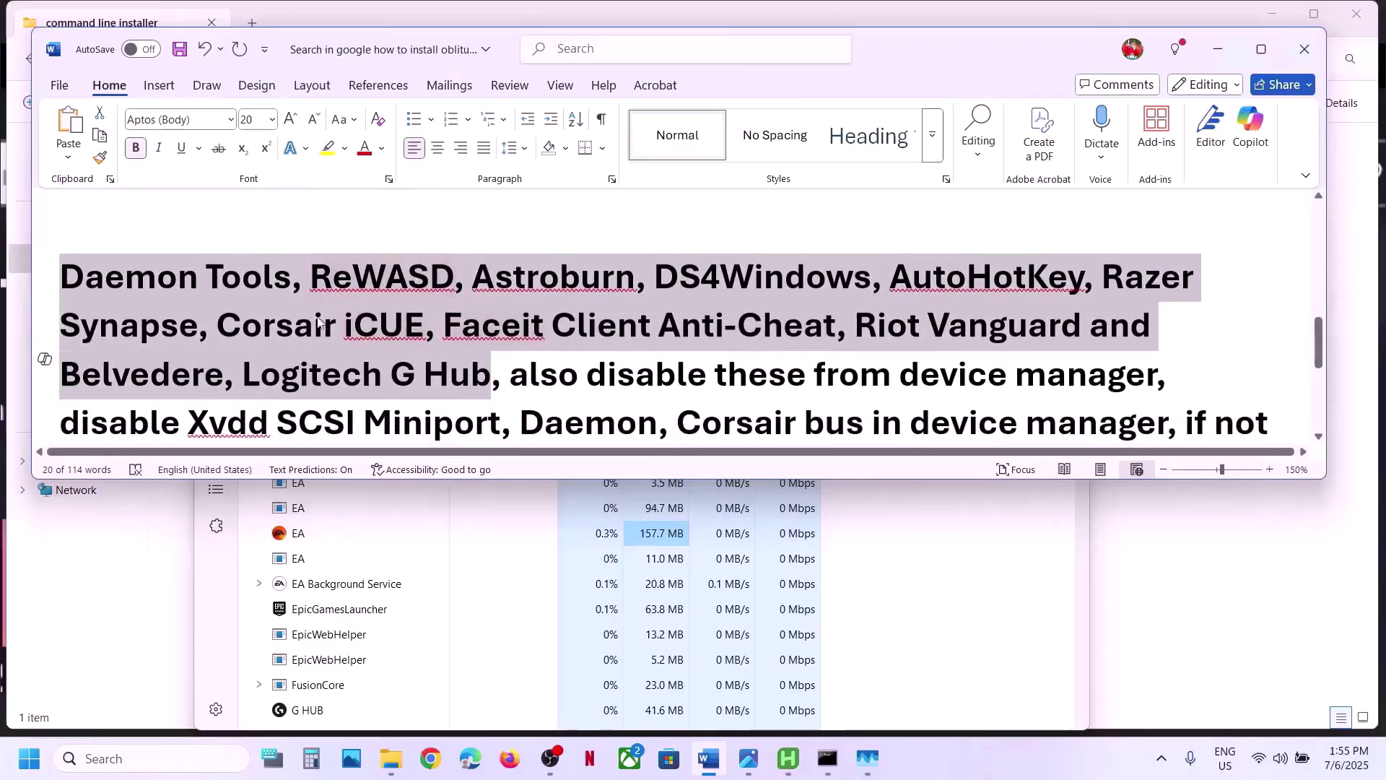
# Open Device Manager from the Start context menu to check the DAEMON Tools buses, then minimize it
pyautogui.rightClick(29, 772)
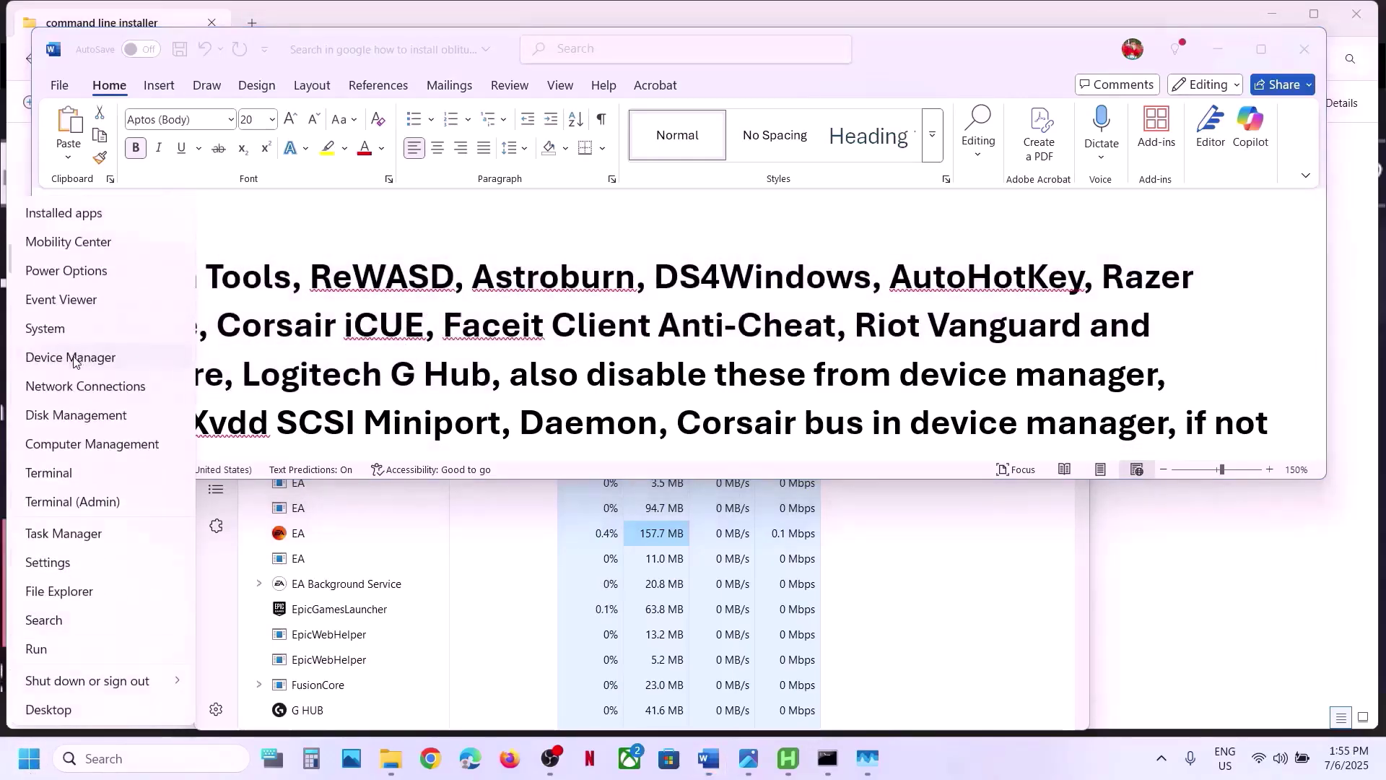
pyautogui.click(74, 359)
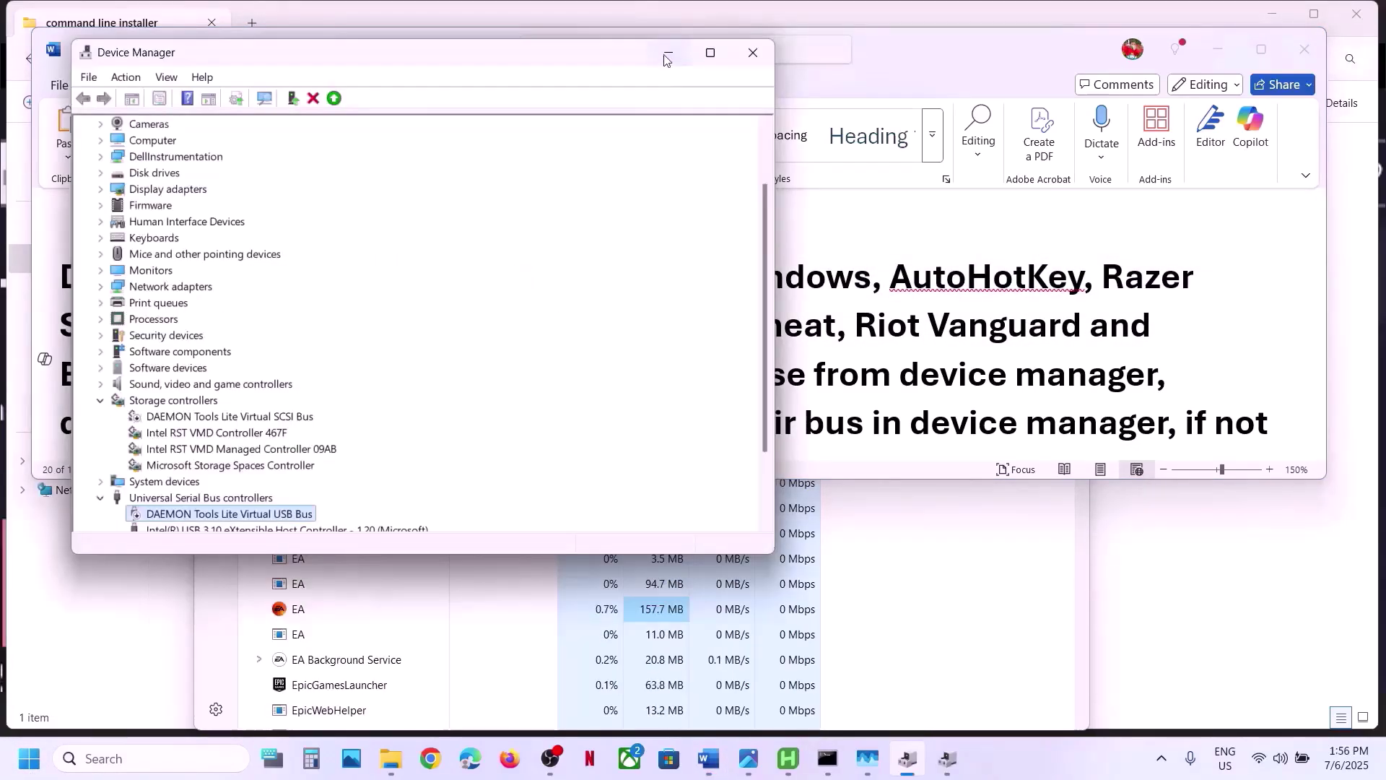
pyautogui.click(667, 55)
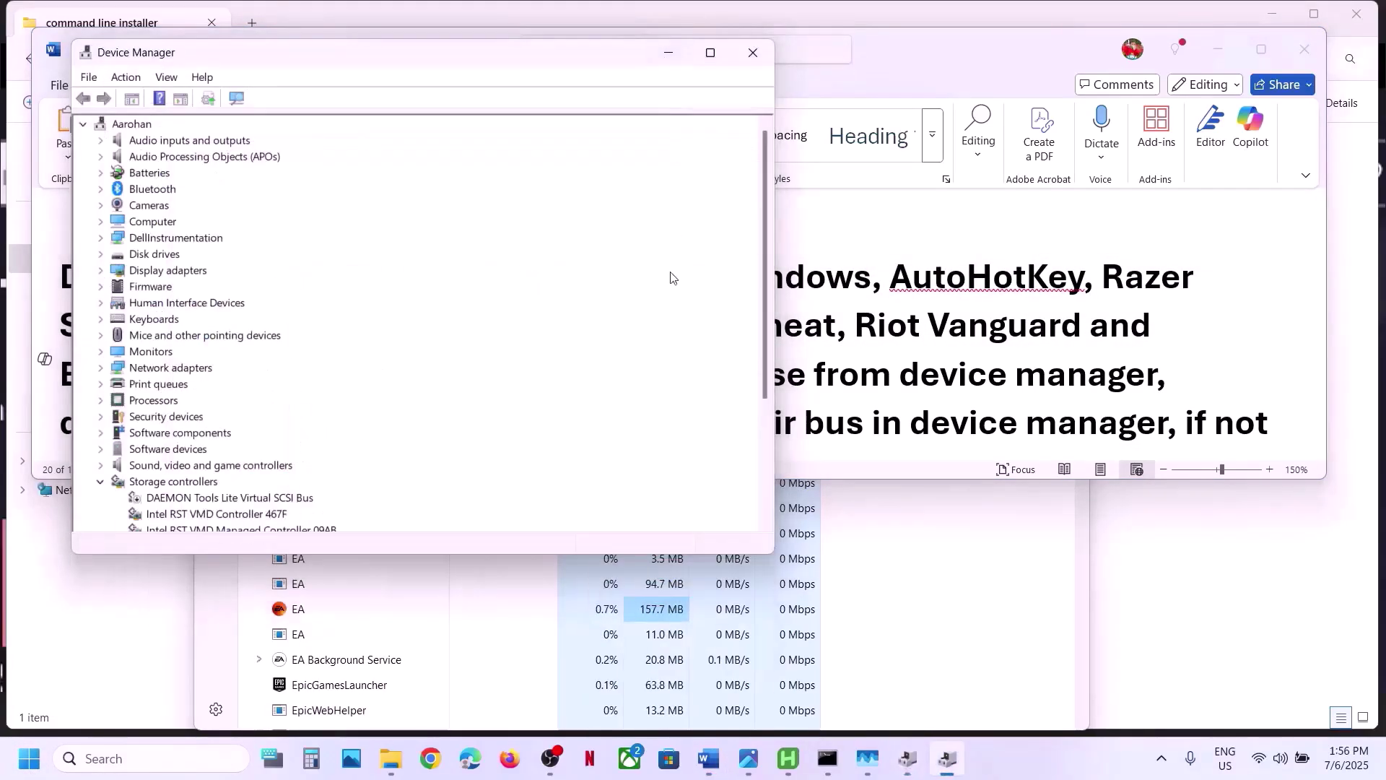
pyautogui.click(666, 55)
pyautogui.scroll(-1, 536, 329)
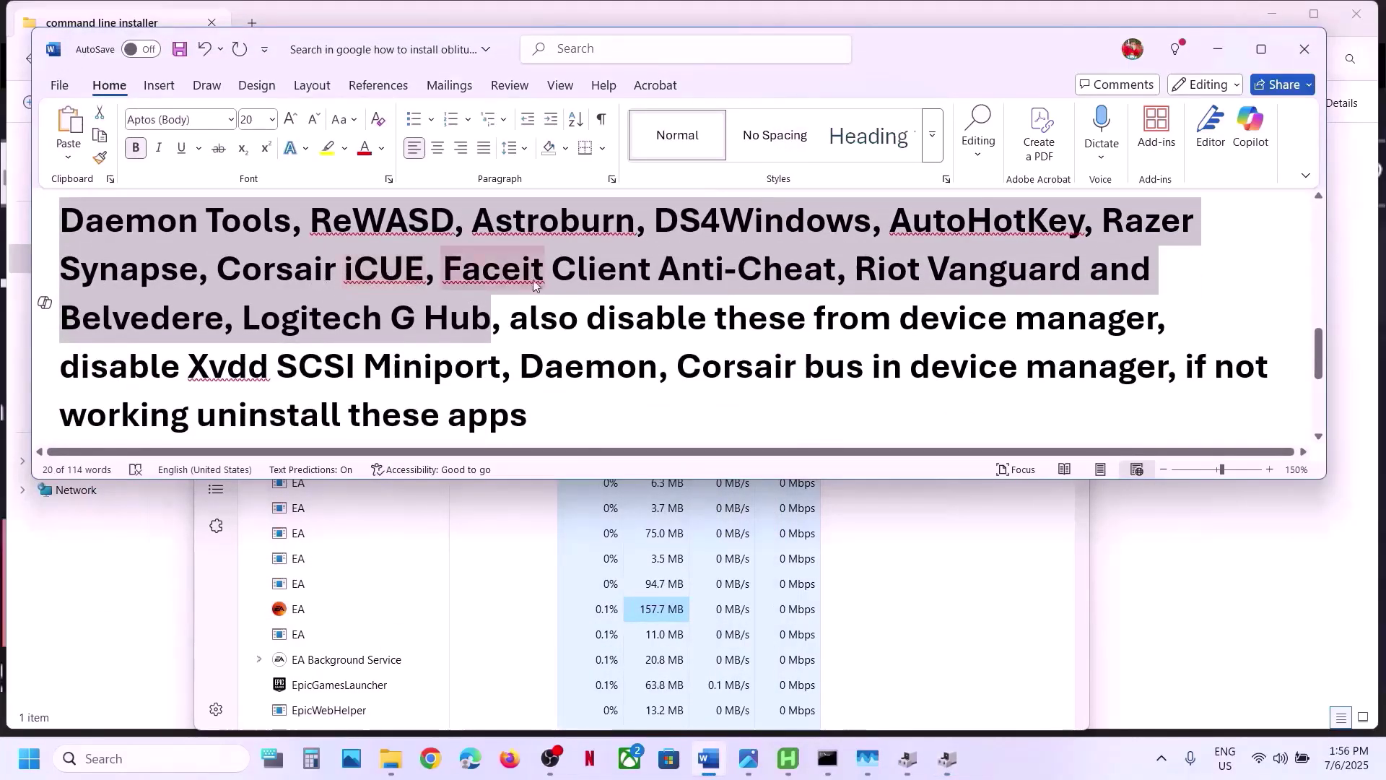
# Highlight the Daemon Tools–Logitech G Hub app list and the Xvdd SCSI Miniport device
pyautogui.click(64, 225)
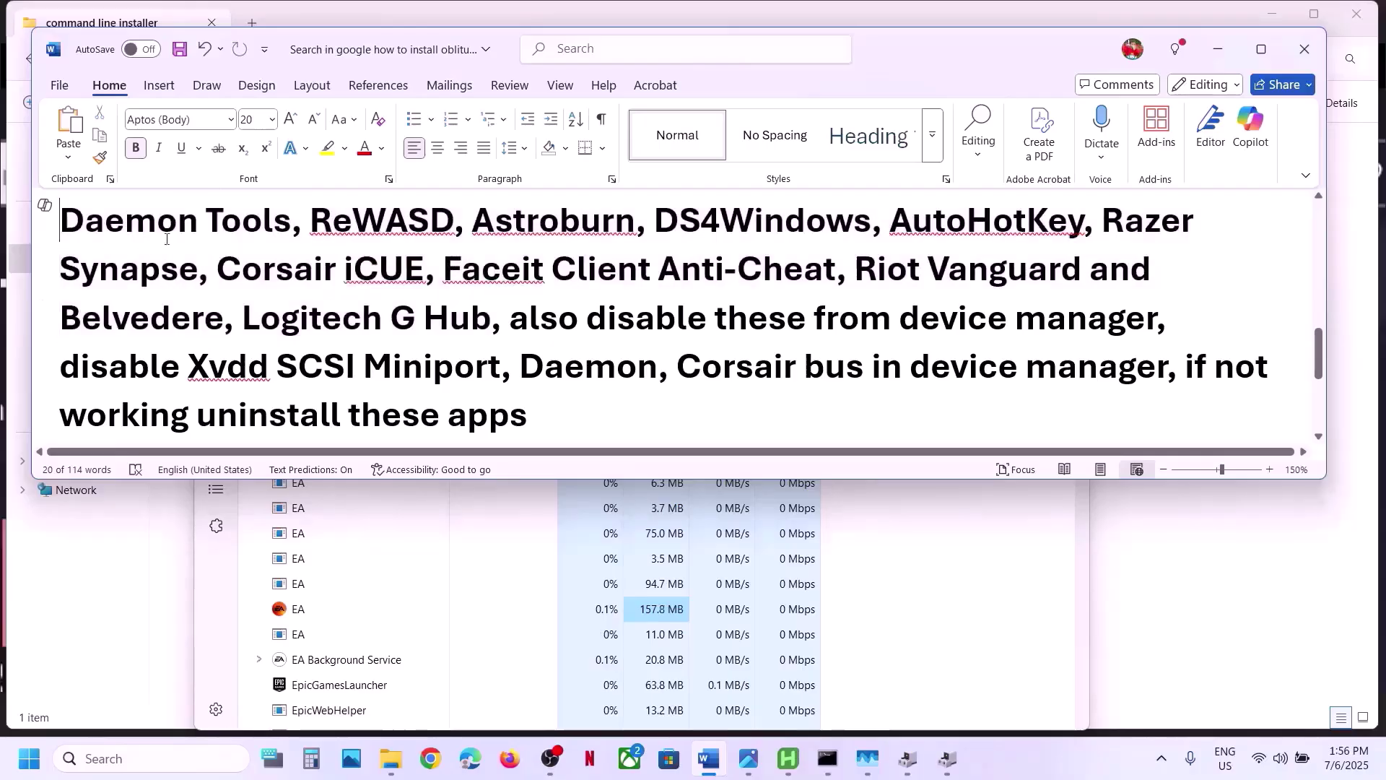
pyautogui.moveTo(166, 239); pyautogui.dragTo(492, 321)
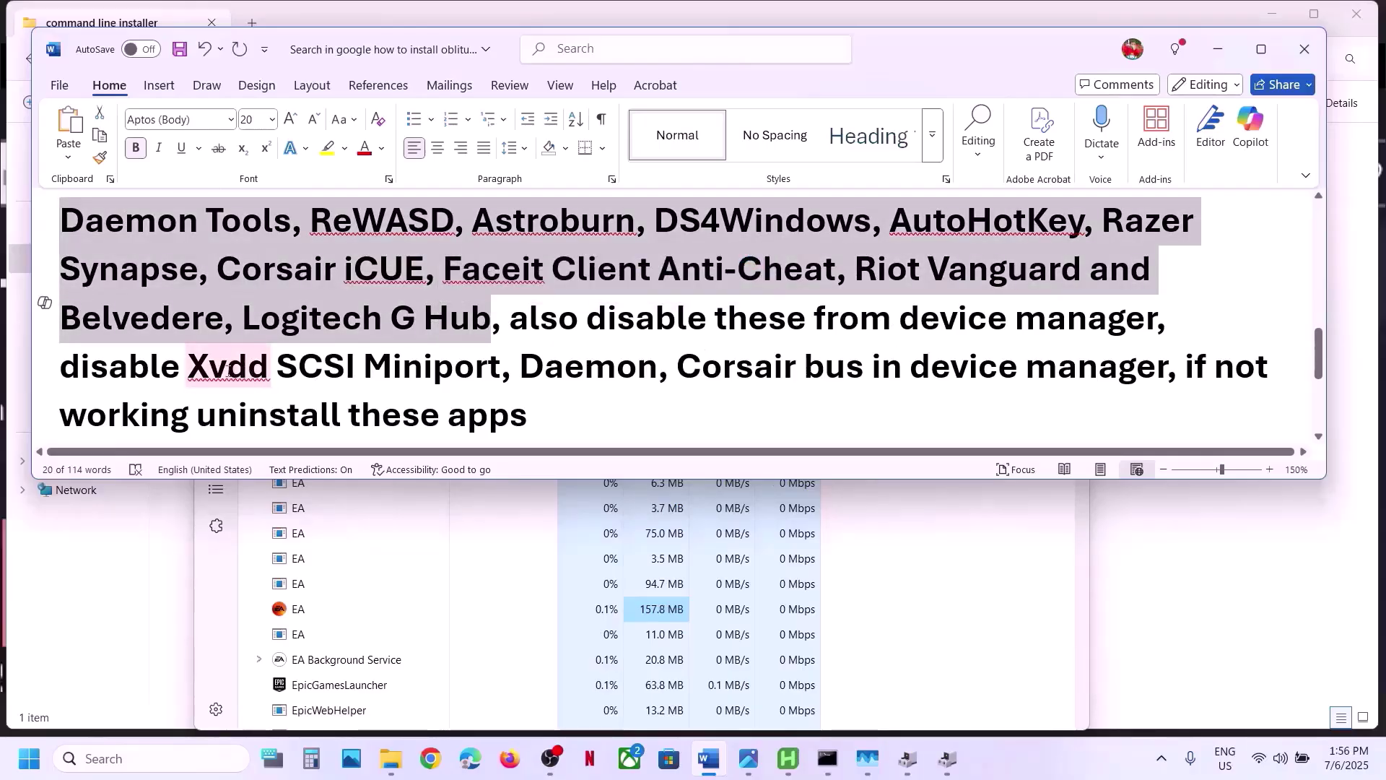
pyautogui.moveTo(195, 372); pyautogui.dragTo(454, 371)
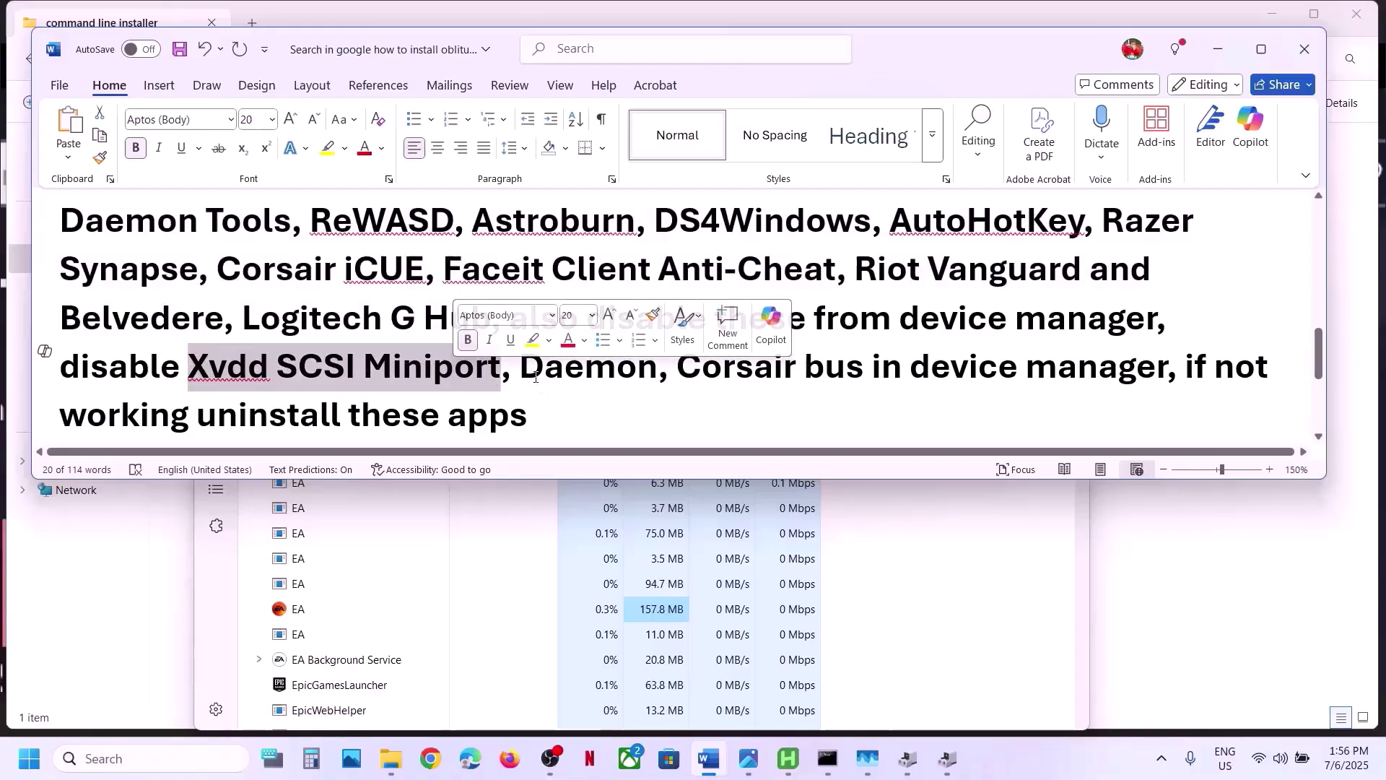
# Highlight Daemon, the Corsair bus entry and the uninstall advice, then reveal the hidden tray icons
pyautogui.moveTo(545, 371); pyautogui.dragTo(836, 383)
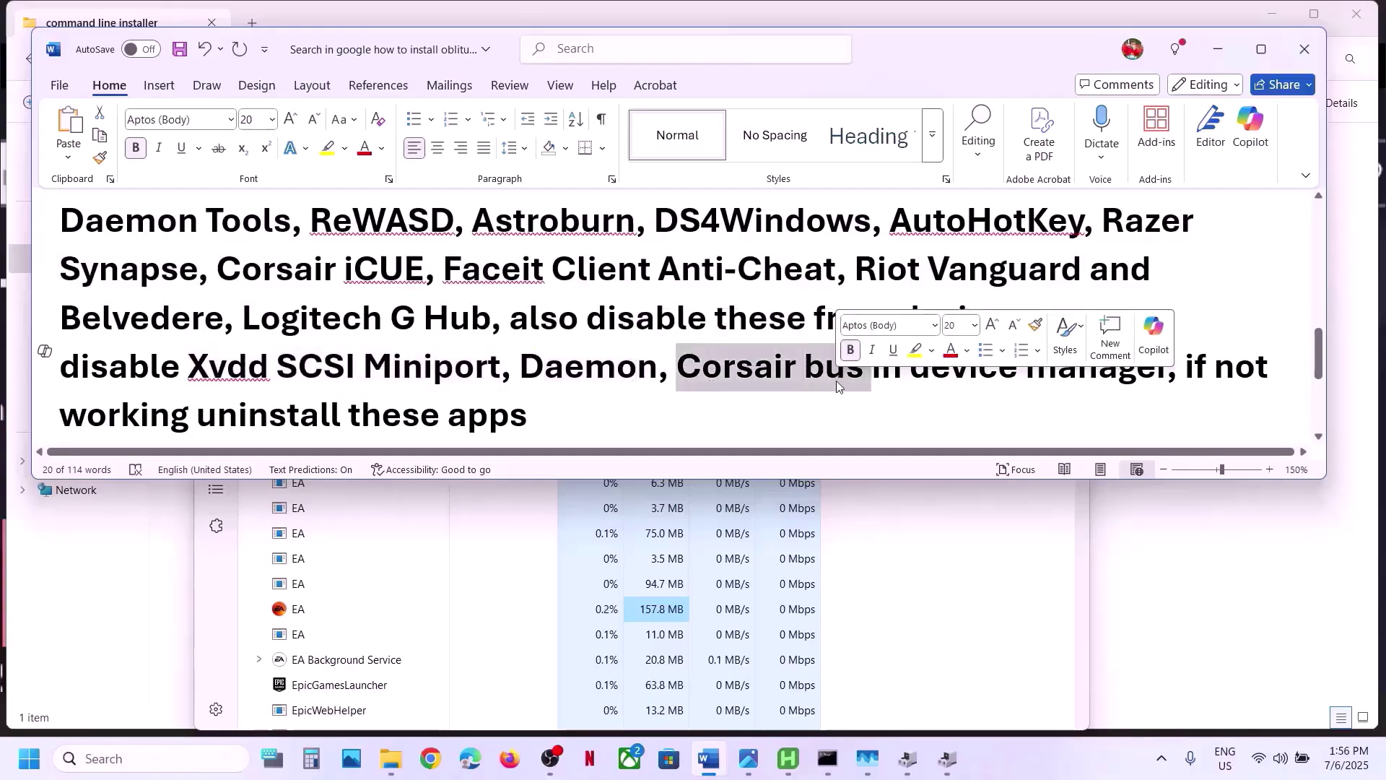
pyautogui.moveTo(969, 381); pyautogui.dragTo(1163, 374)
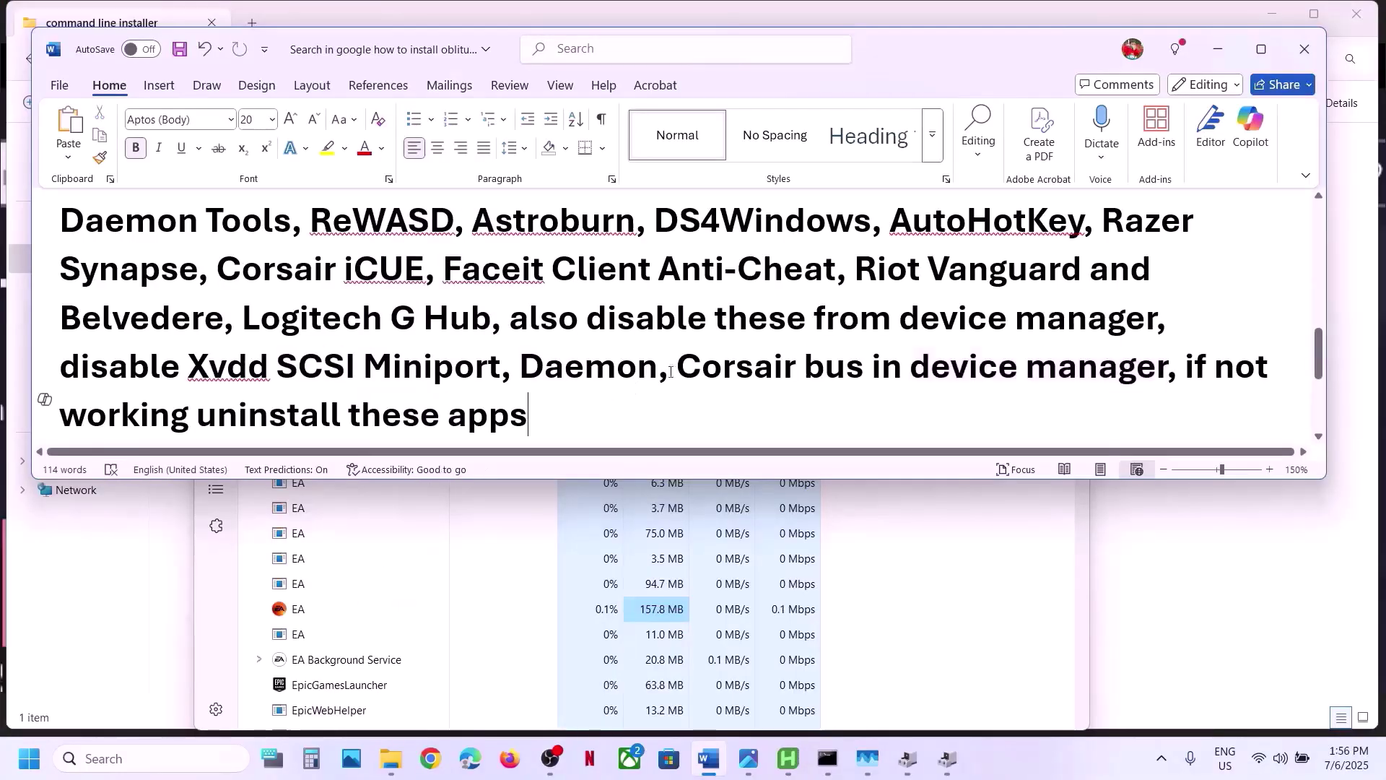
pyautogui.moveTo(1180, 355); pyautogui.dragTo(533, 412)
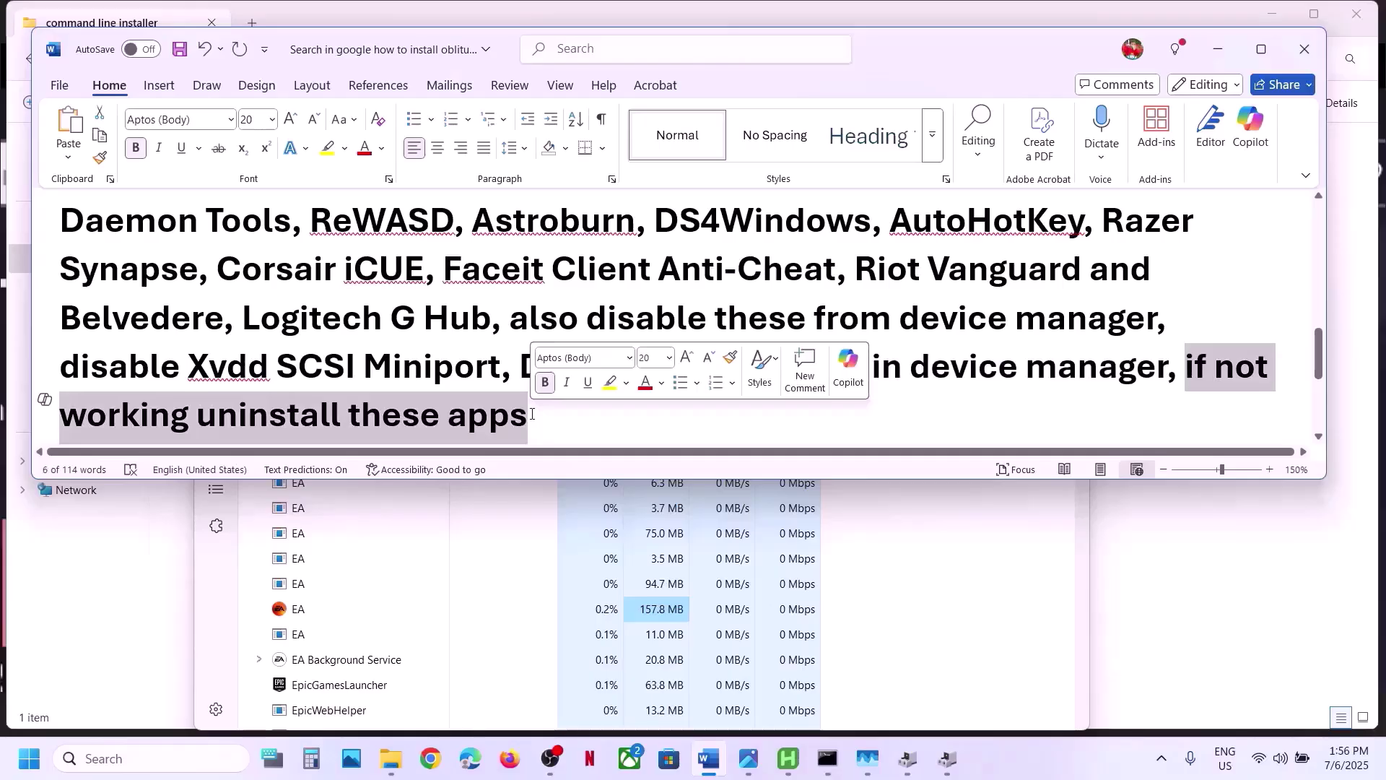
pyautogui.click(1164, 758)
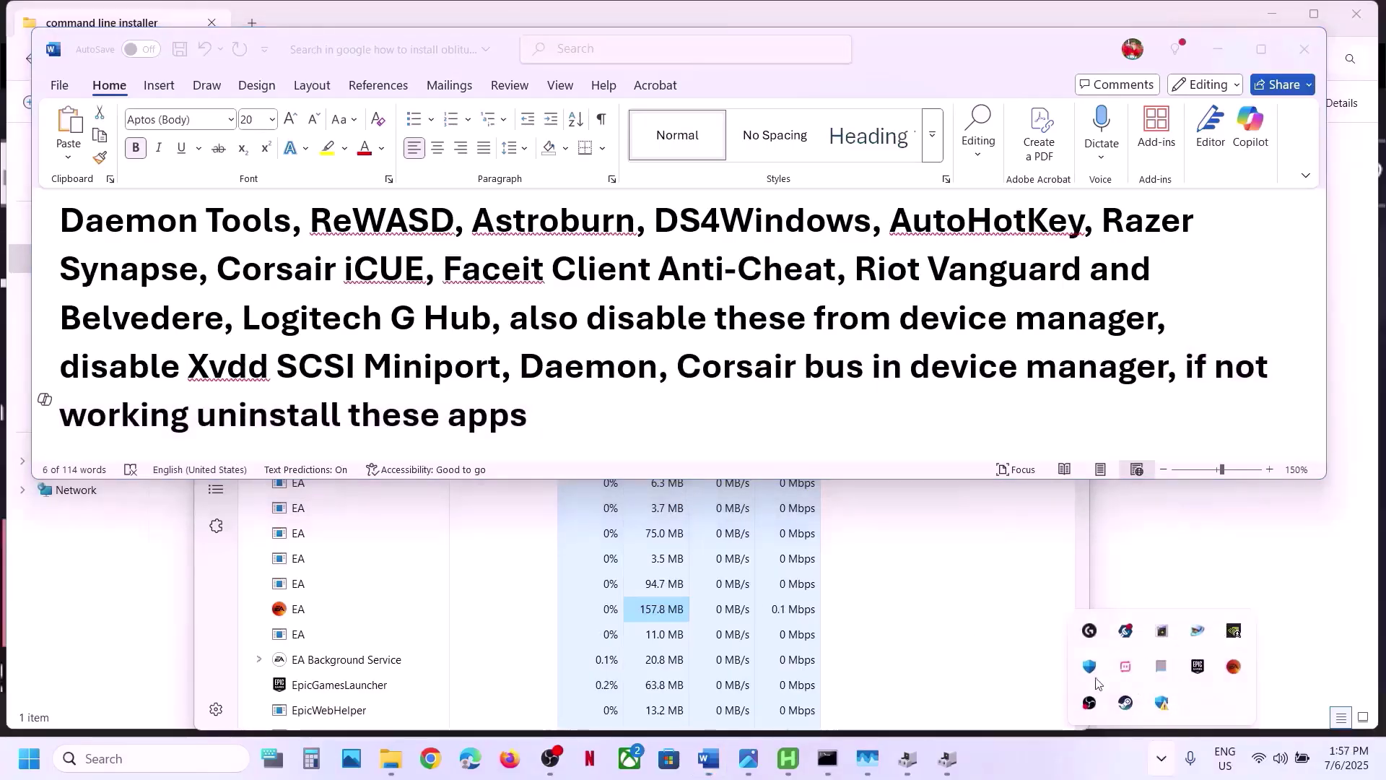
# Quit G HUB, Canon IJ Network Scanner Selector EX2 and Quick Menu from the tray
pyautogui.rightClick(1090, 635)
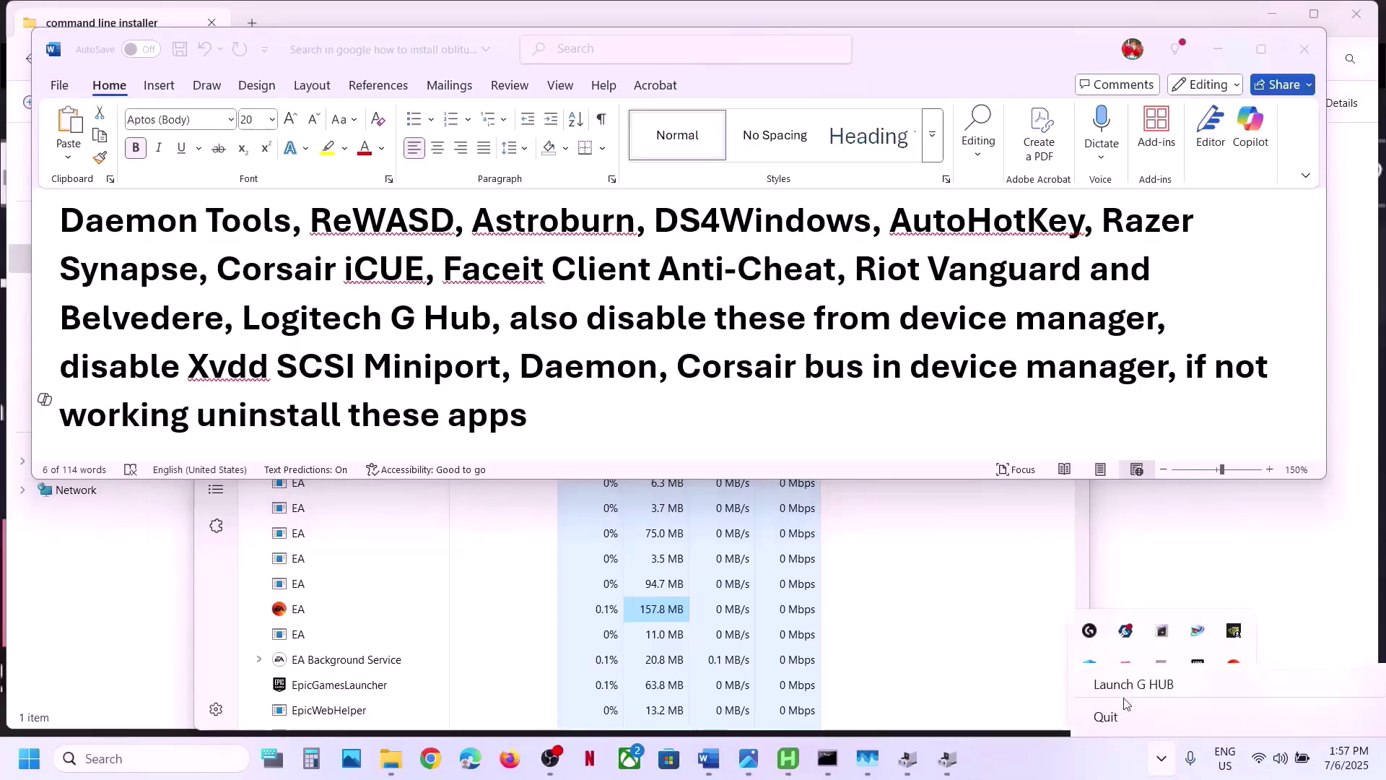
pyautogui.click(1105, 716)
pyautogui.rightClick(1191, 635)
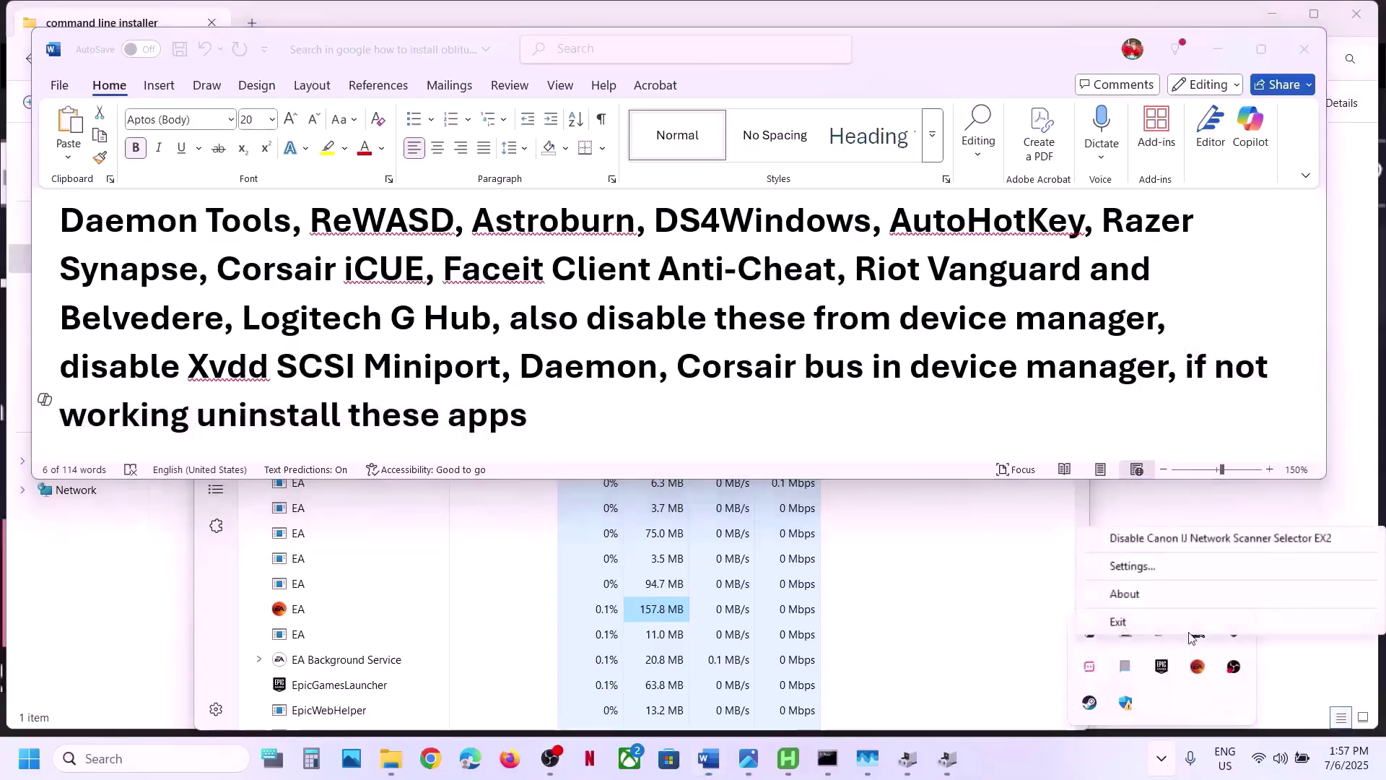
pyautogui.click(1185, 624)
pyautogui.rightClick(1088, 630)
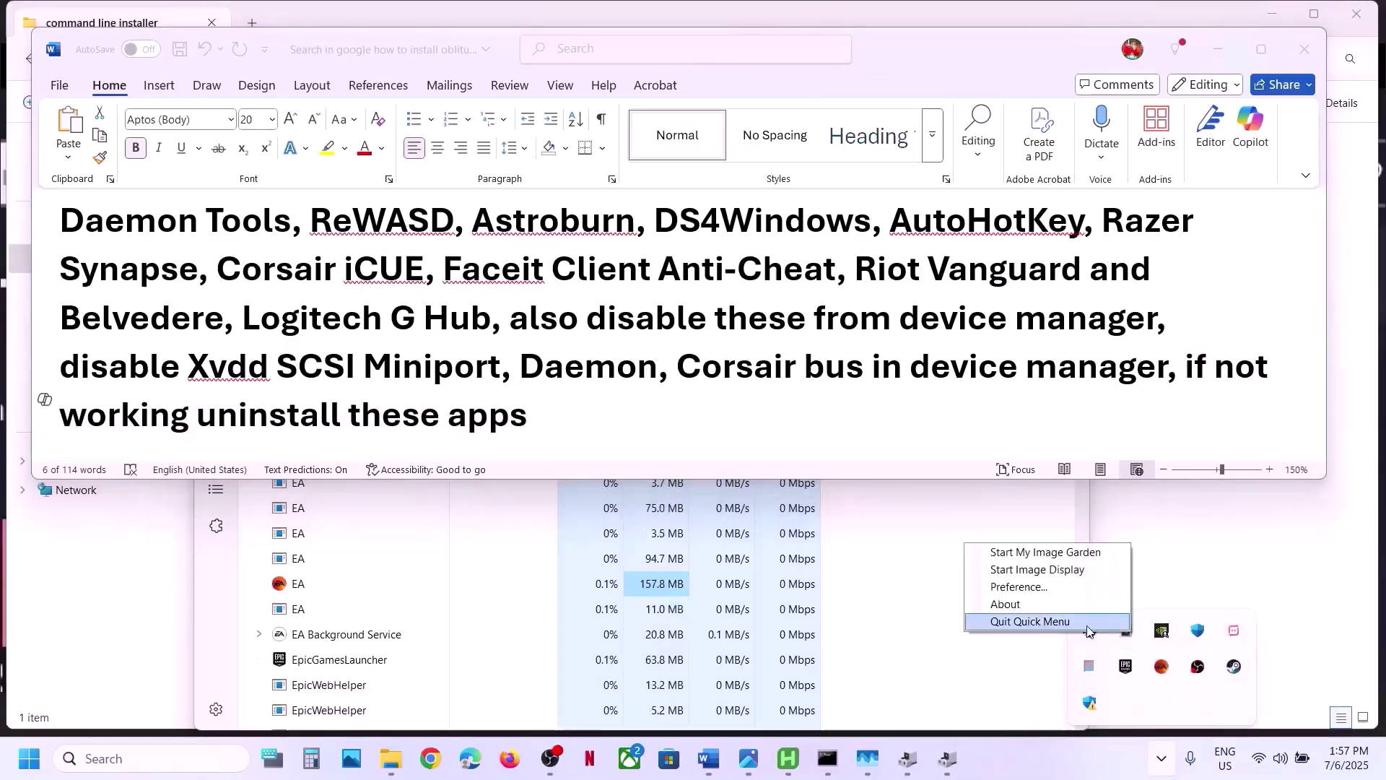
pyautogui.click(1086, 623)
# Quit another tray app and exit the Intel driver utility
pyautogui.rightClick(1196, 668)
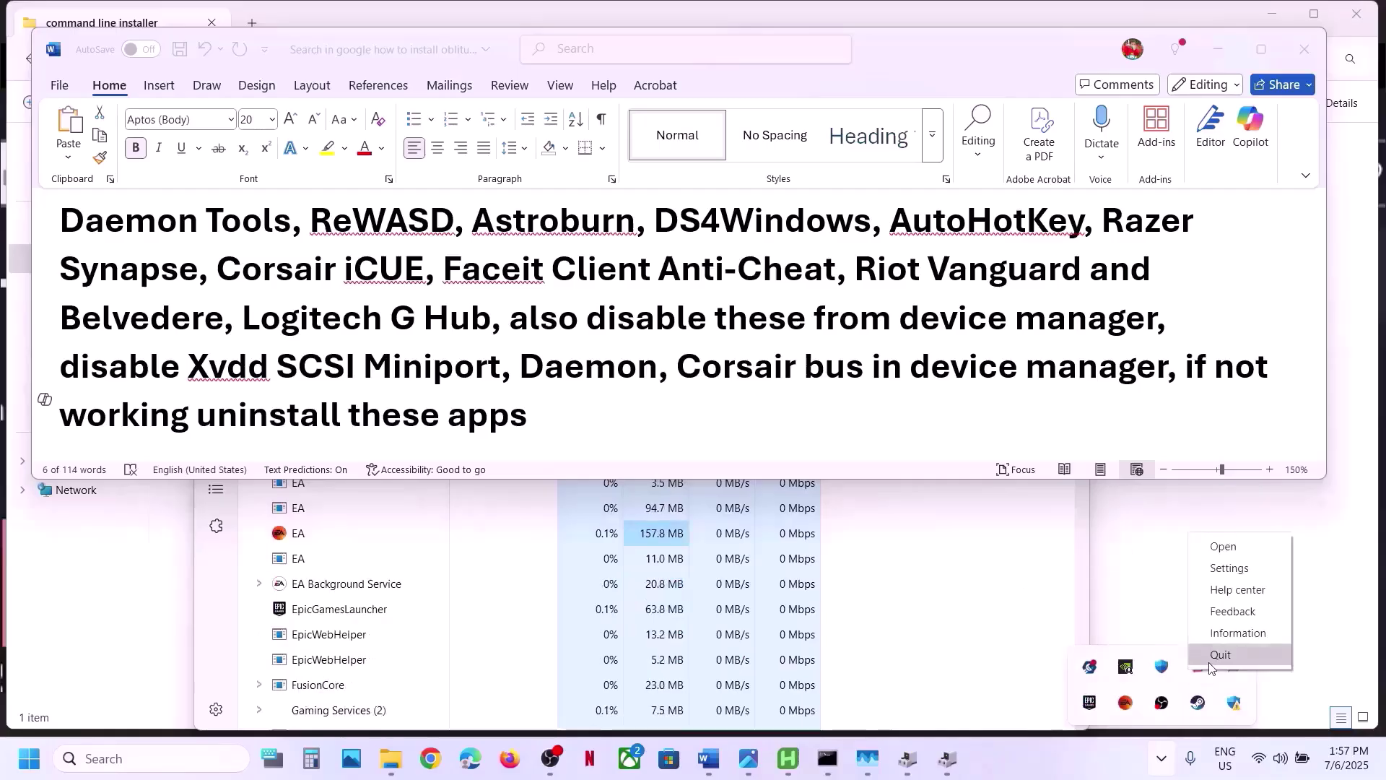
pyautogui.click(1214, 654)
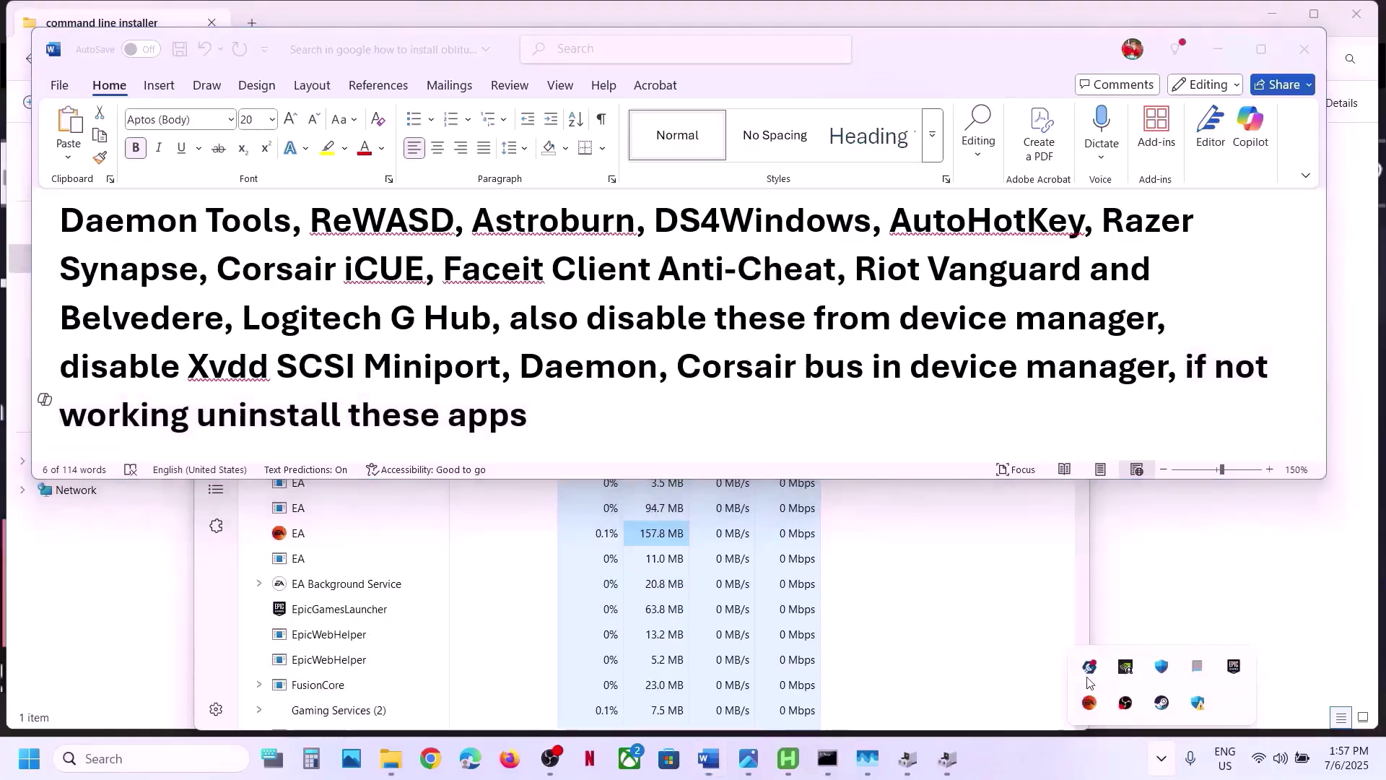
pyautogui.rightClick(1087, 667)
pyautogui.click(1134, 652)
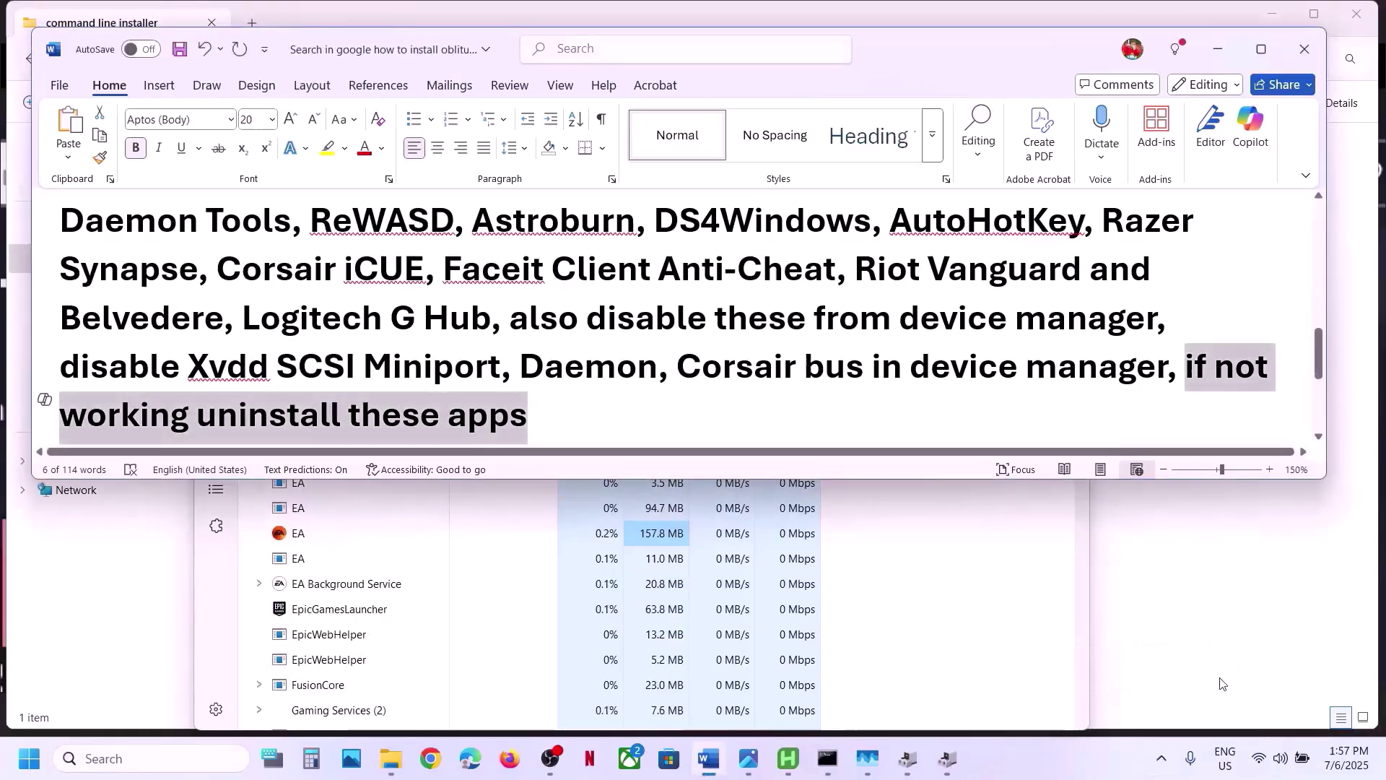
# Scroll to the 'Close third-party apps' note and highlight the apps not in use
pyautogui.scroll(-3, 627, 431)
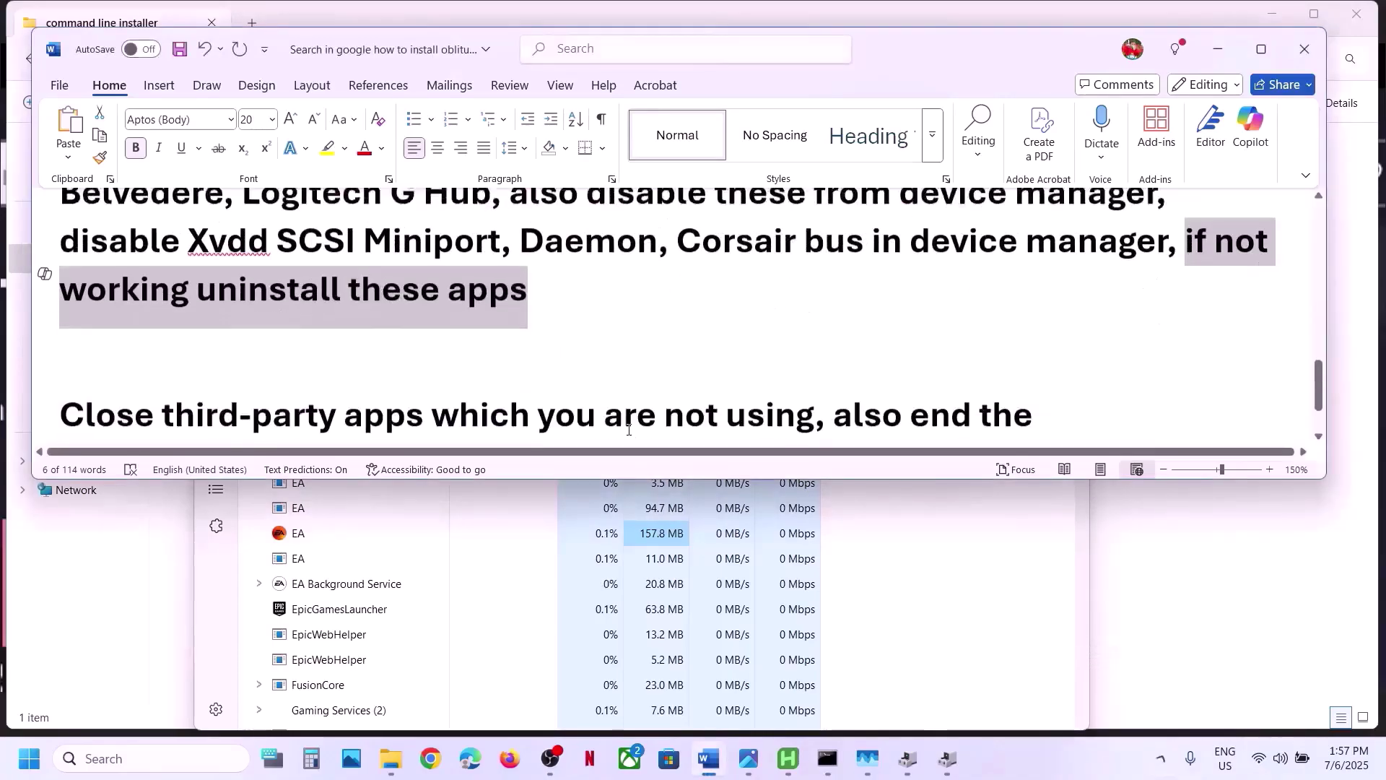
pyautogui.scroll(-1, 627, 431)
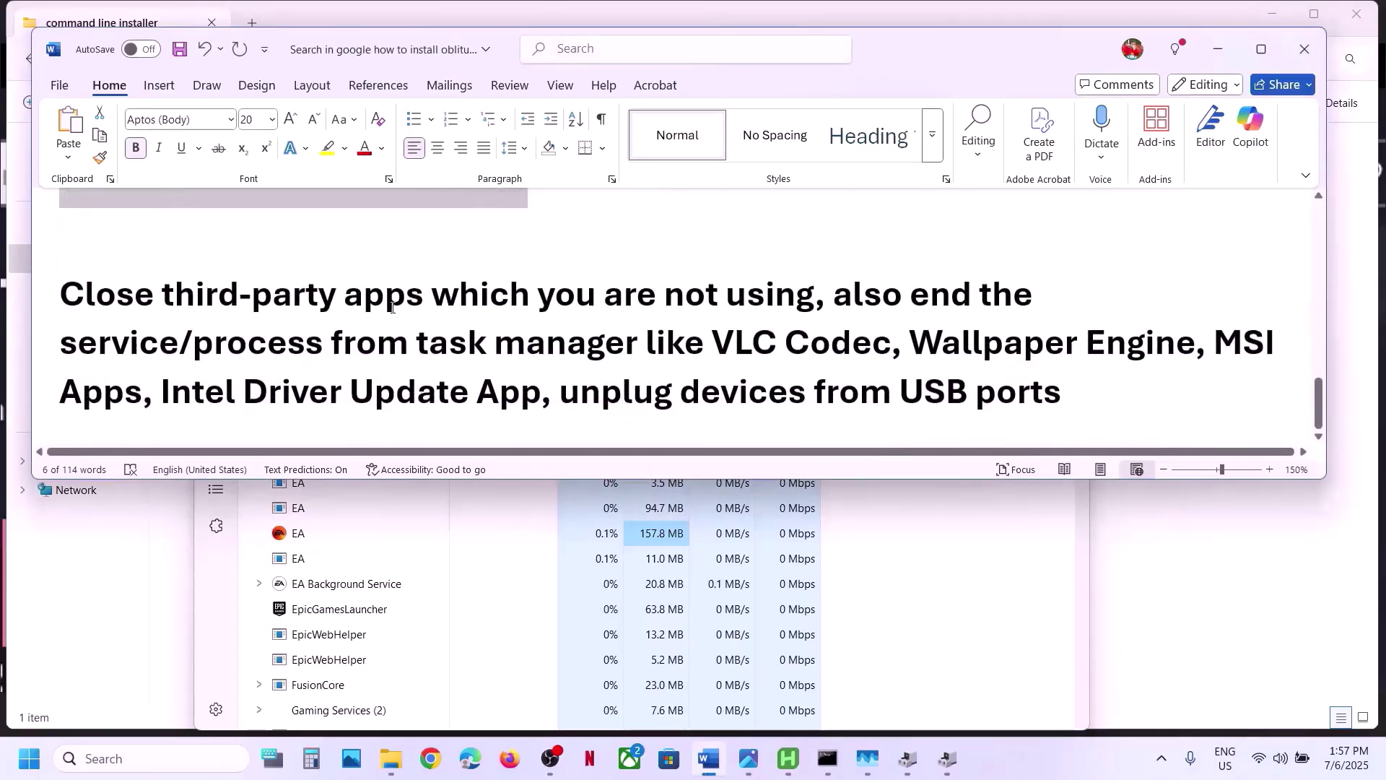
pyautogui.moveTo(387, 301); pyautogui.dragTo(823, 395)
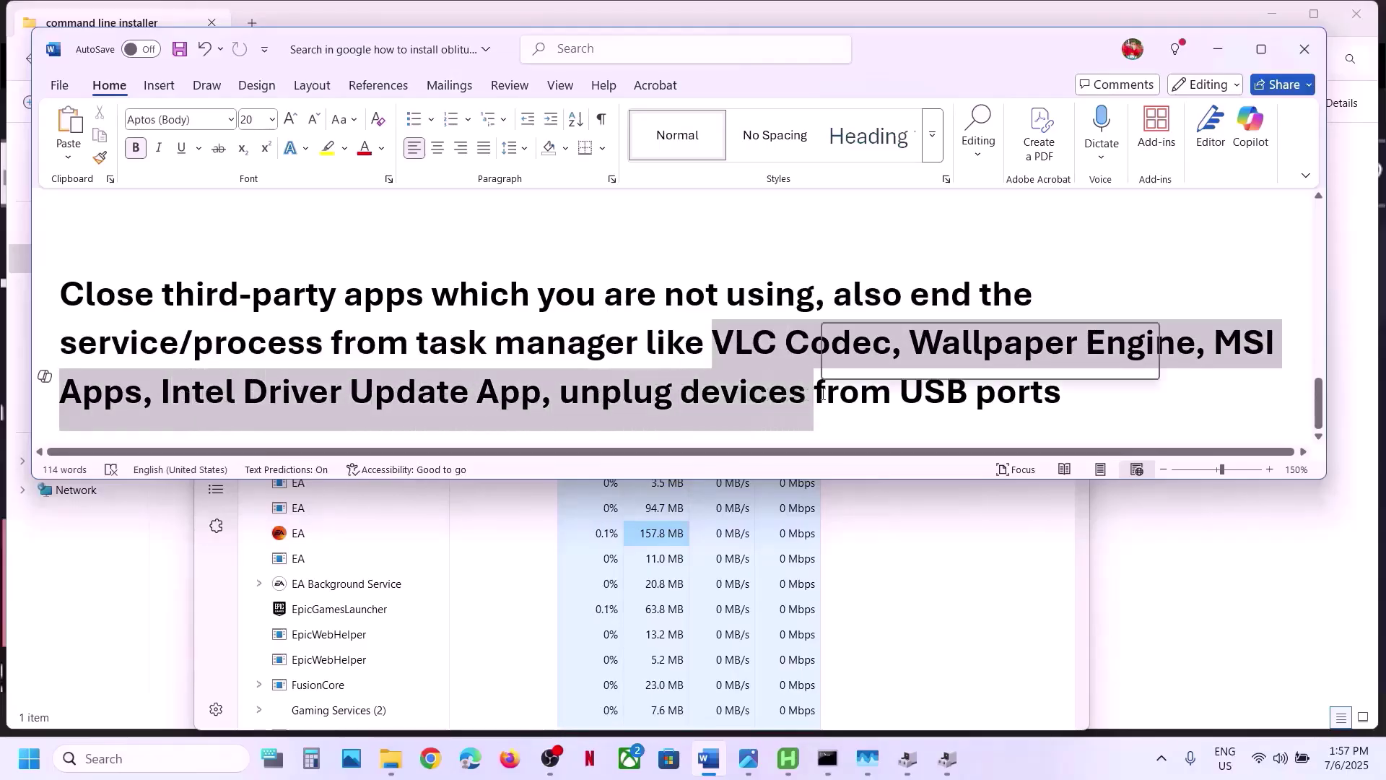
# Highlight the example apps from VLC Codec onward, then bring the EA app Library to the front
pyautogui.click(823, 394)
pyautogui.moveTo(1075, 394); pyautogui.dragTo(275, 302)
pyautogui.scroll(3, 274, 302)
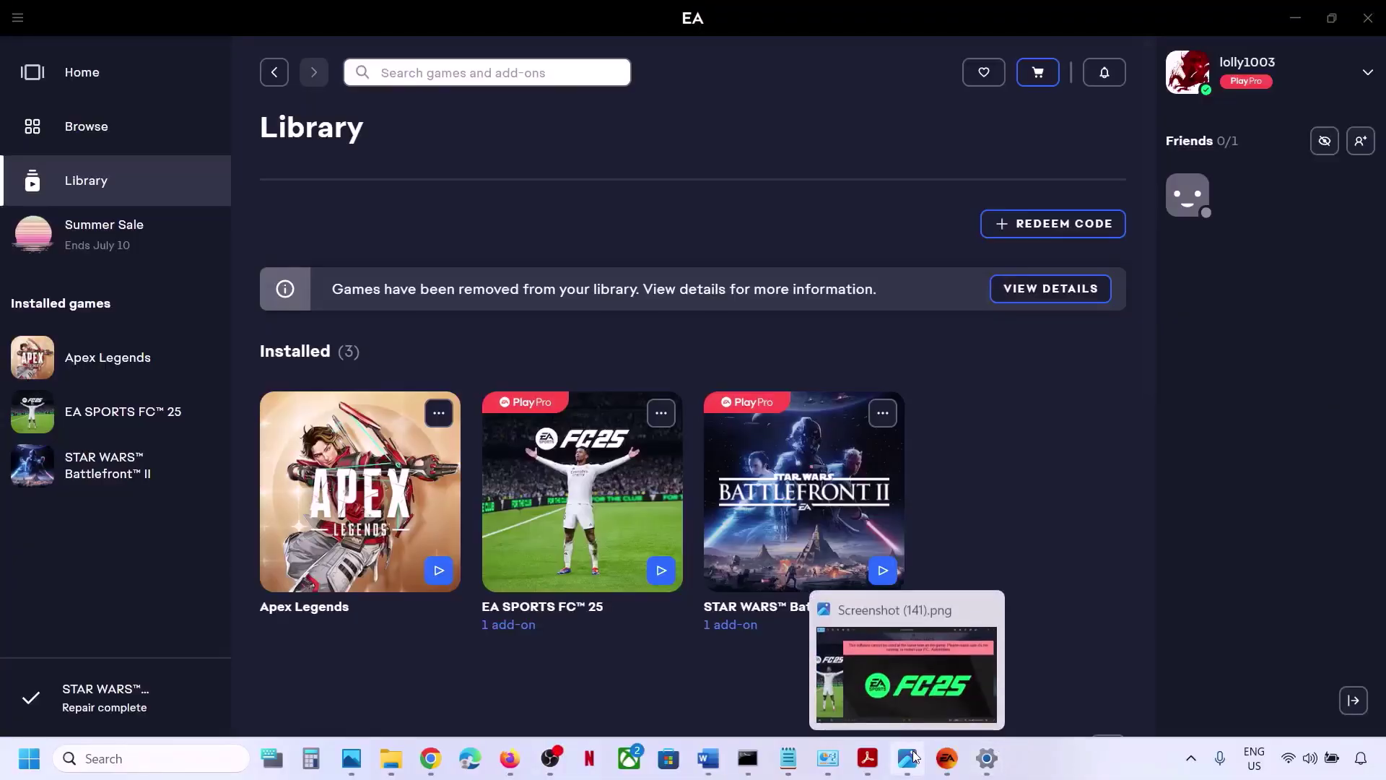
pyautogui.click(1071, 509)
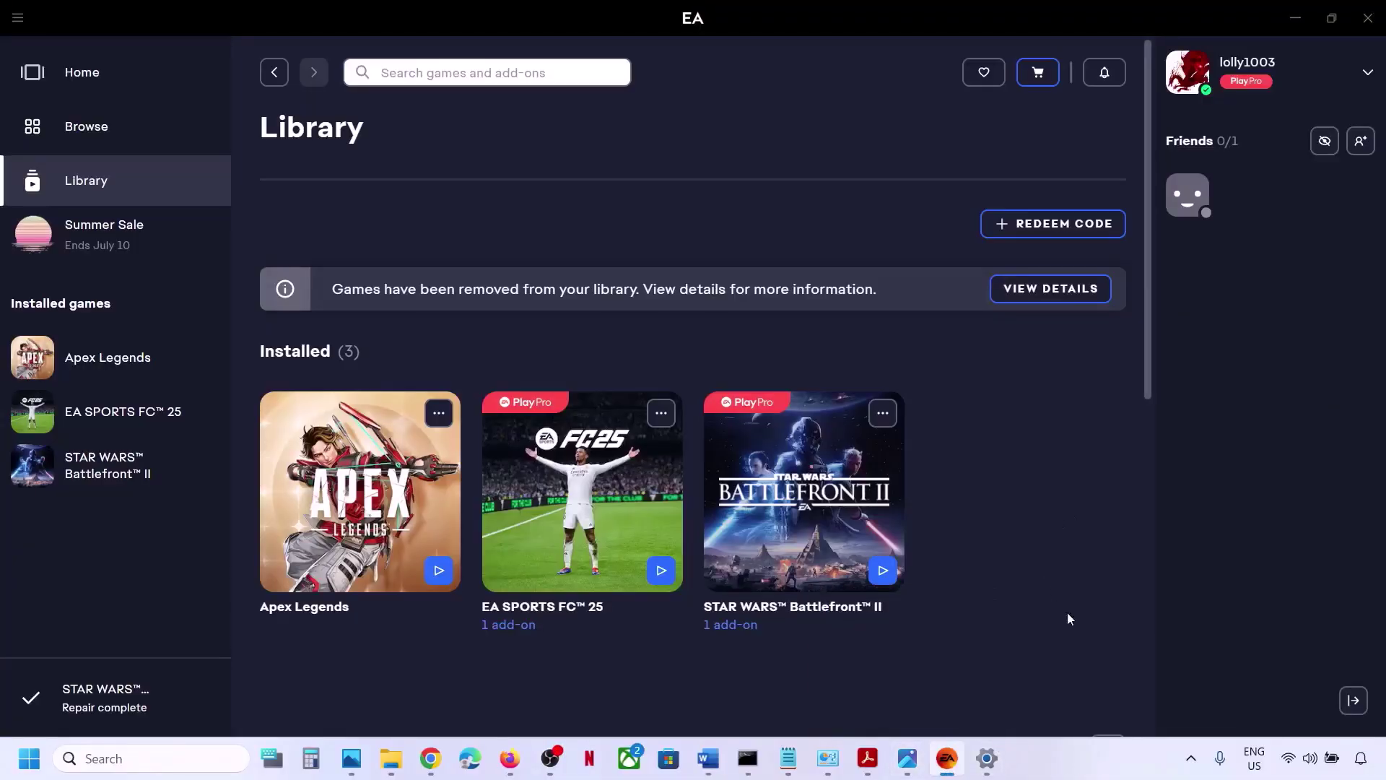